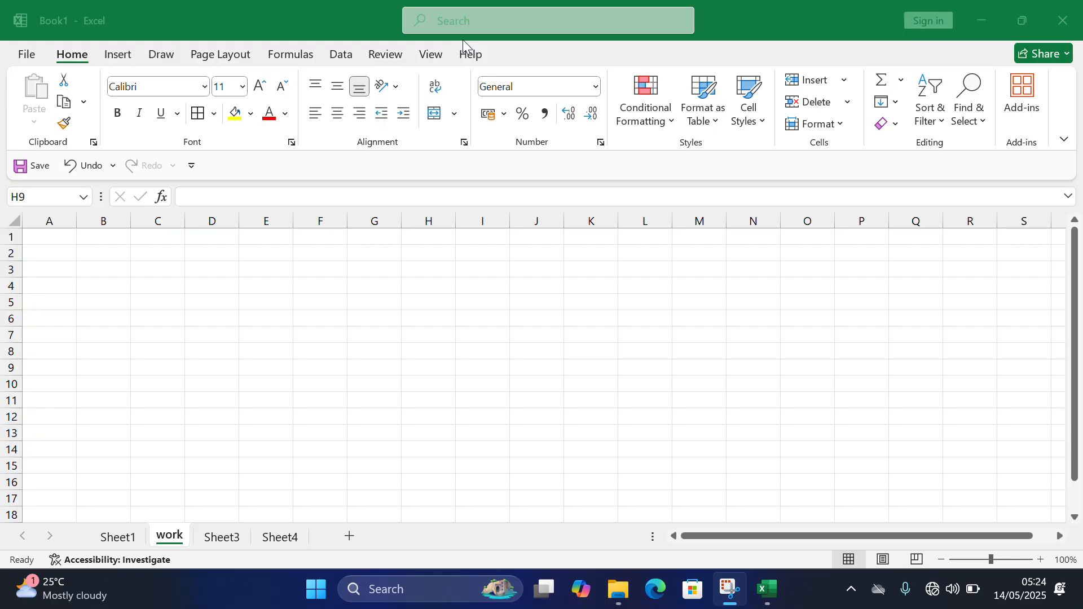
- Show the Quick Access Toolbar above the ribbon
left_click(231, 286)
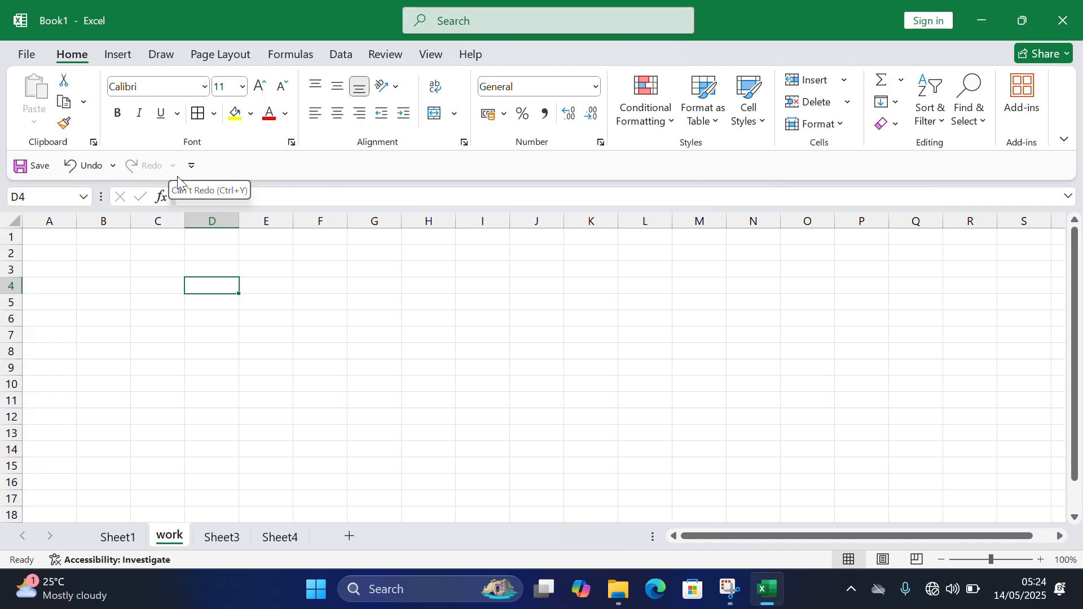
right_click(123, 175)
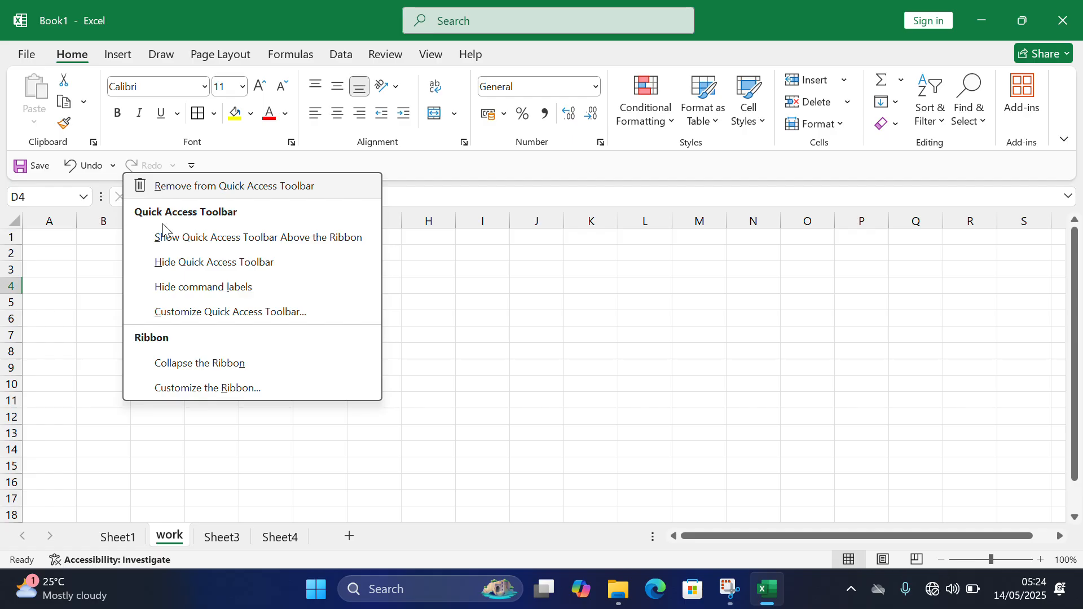
left_click(202, 247)
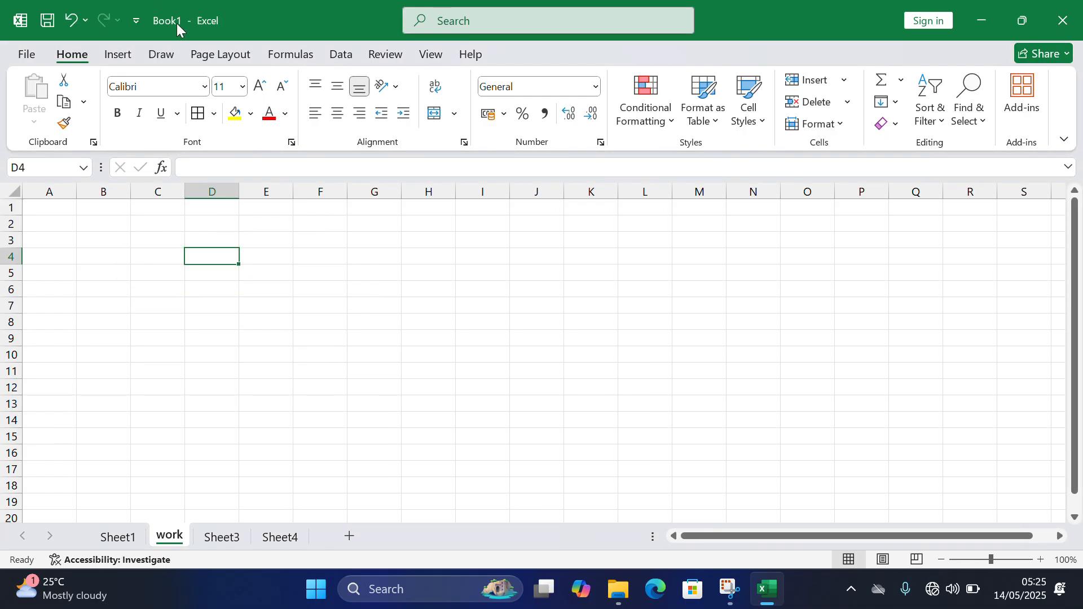
left_click(131, 21)
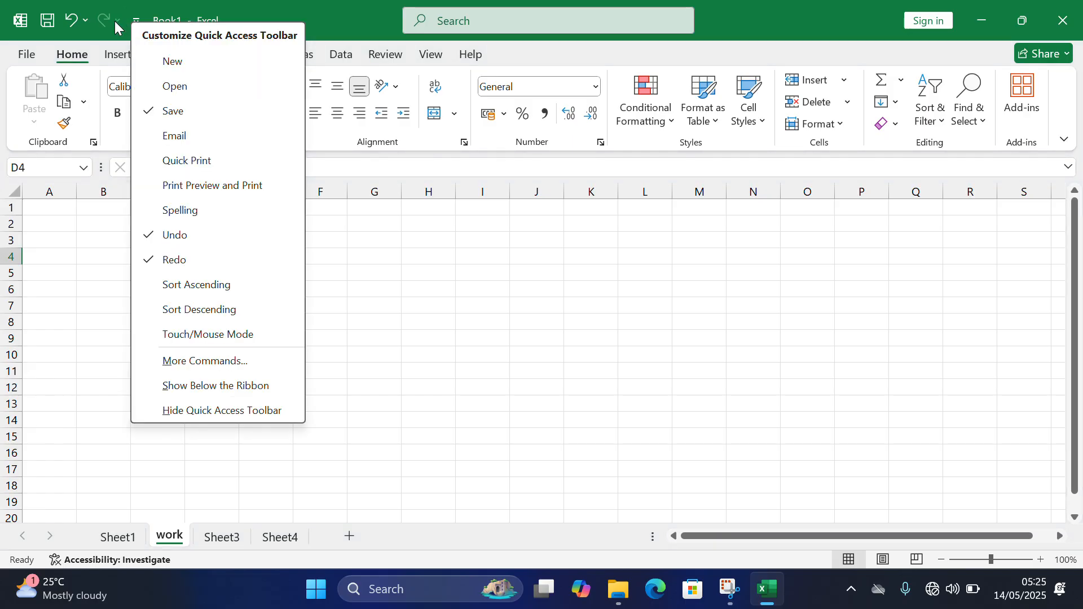
right_click(110, 26)
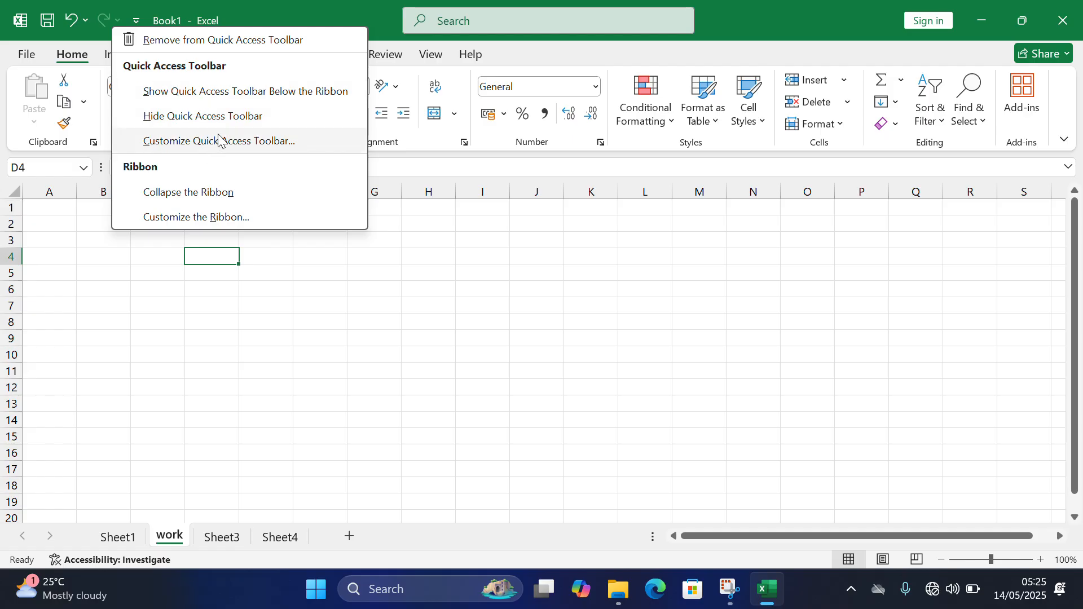
left_click(303, 339)
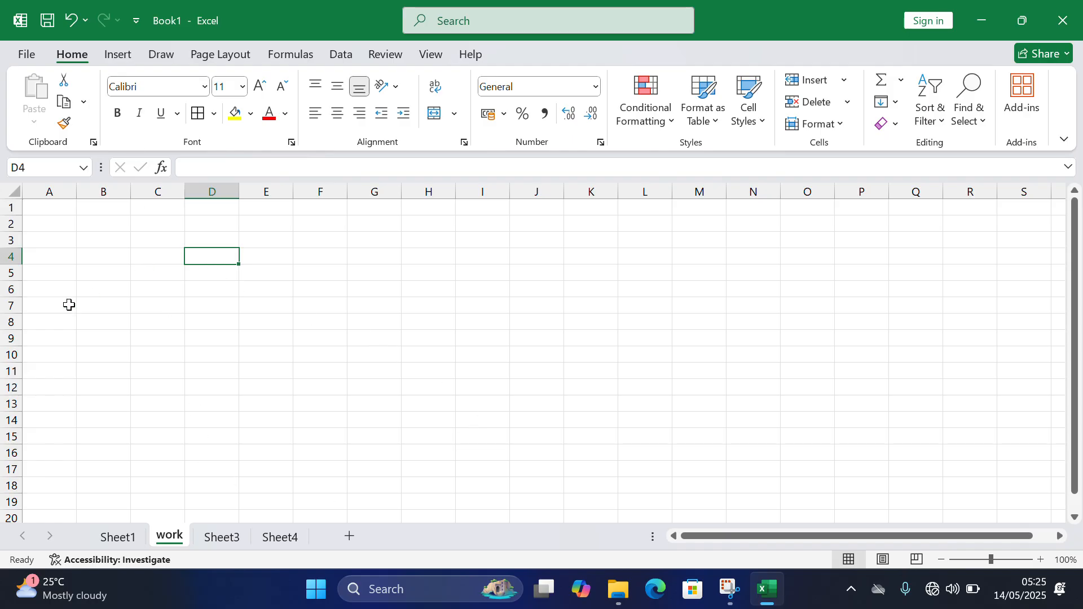
left_click(26, 55)
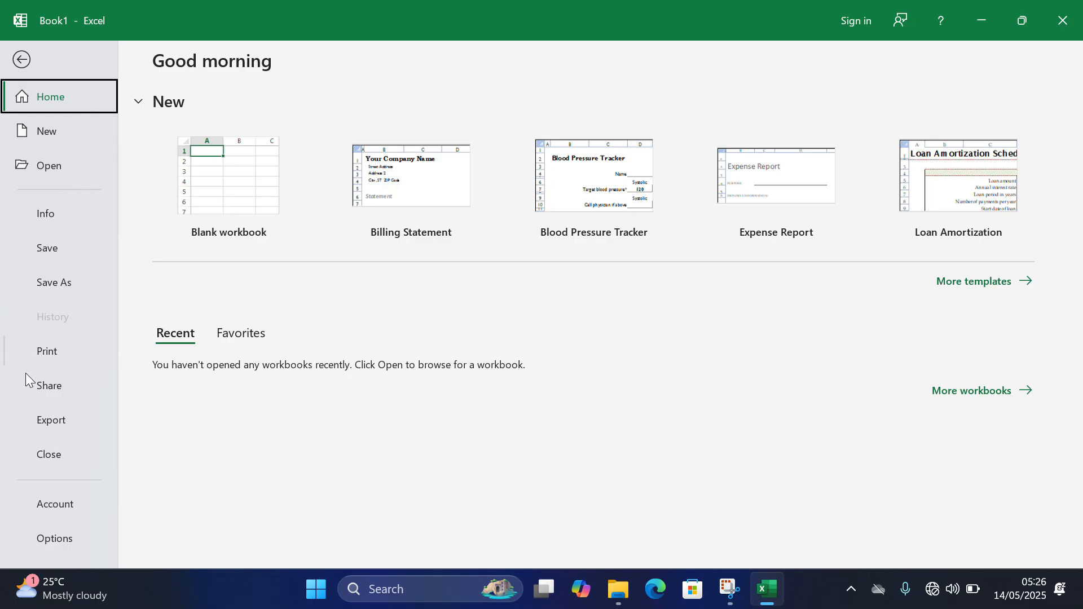
left_click(21, 60)
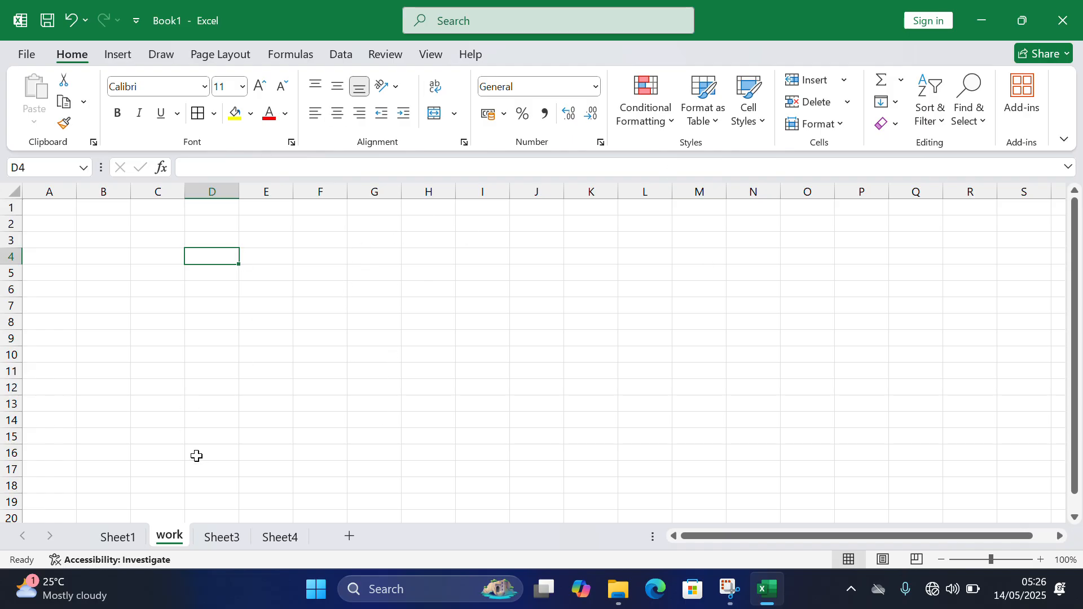
- Clear the contents of cells C3 to C6 on Sheet1
left_click(129, 545)
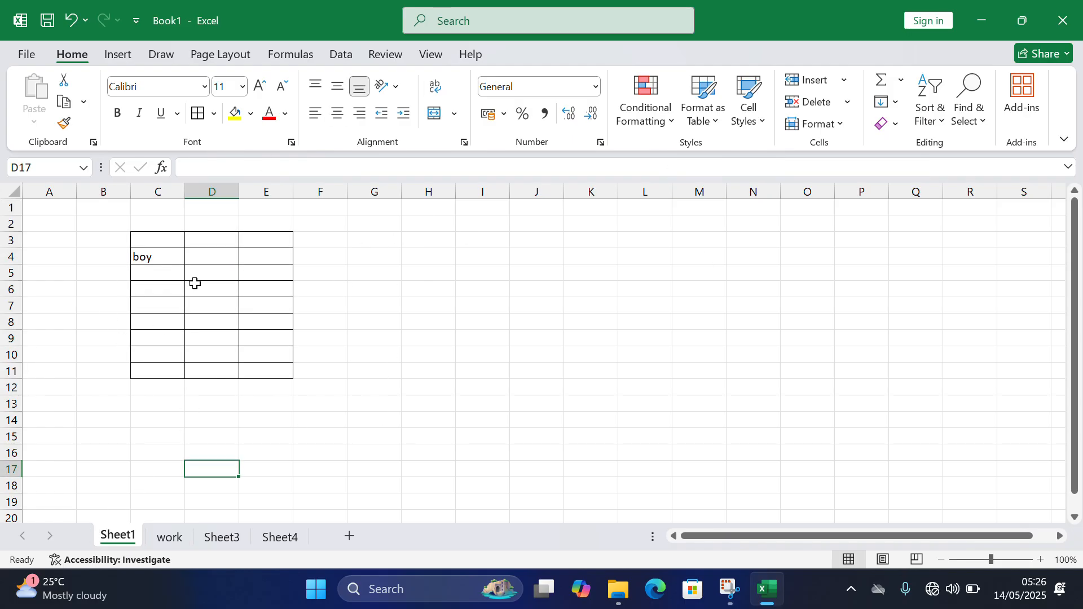
left_click_drag(150, 239, 156, 291)
key("Delete")
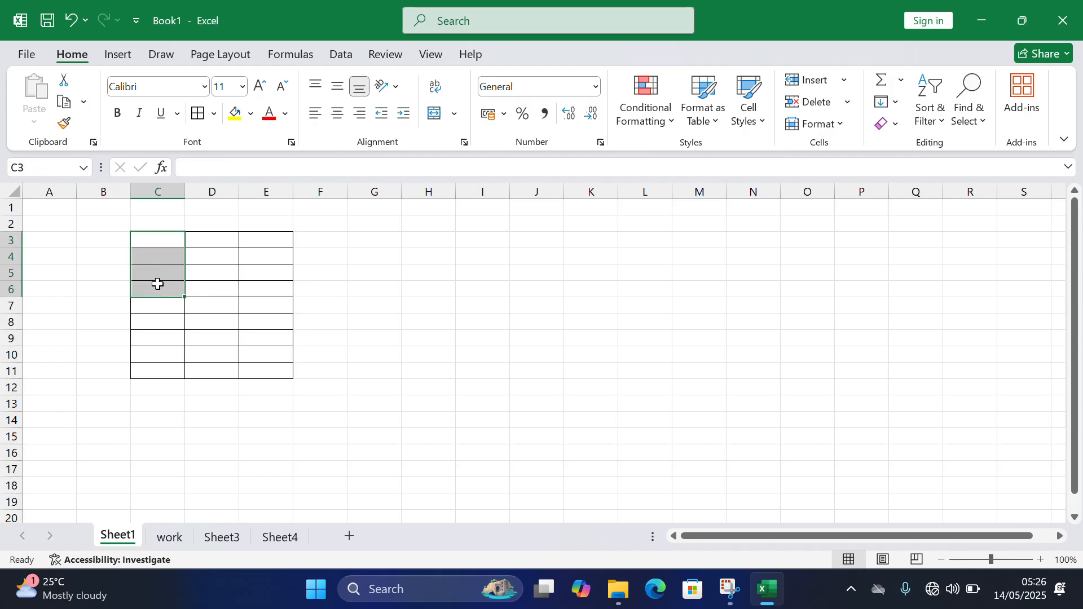
left_click(74, 260)
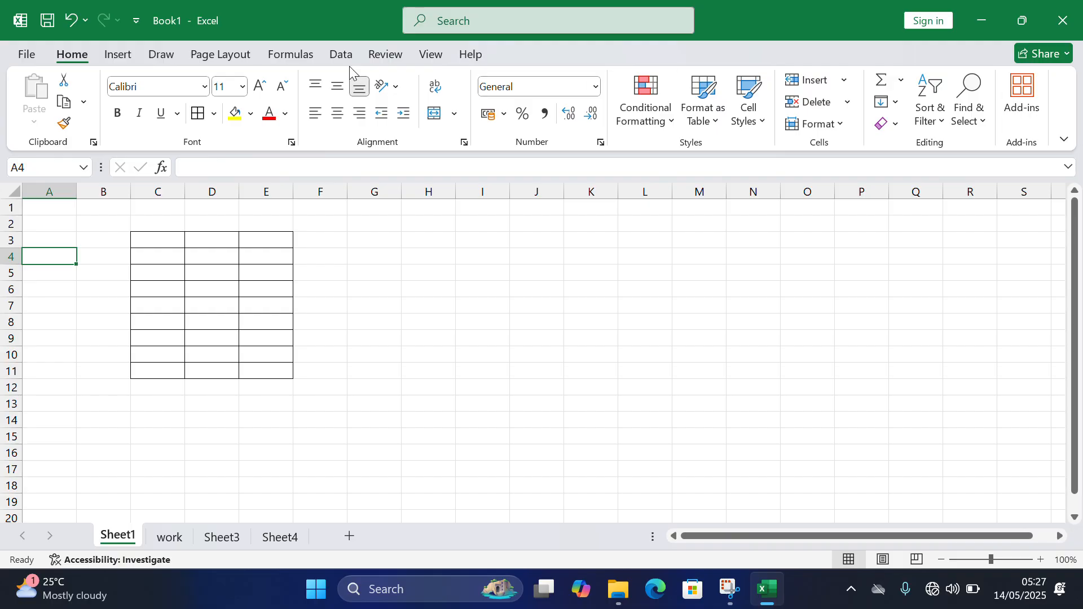
left_click(119, 54)
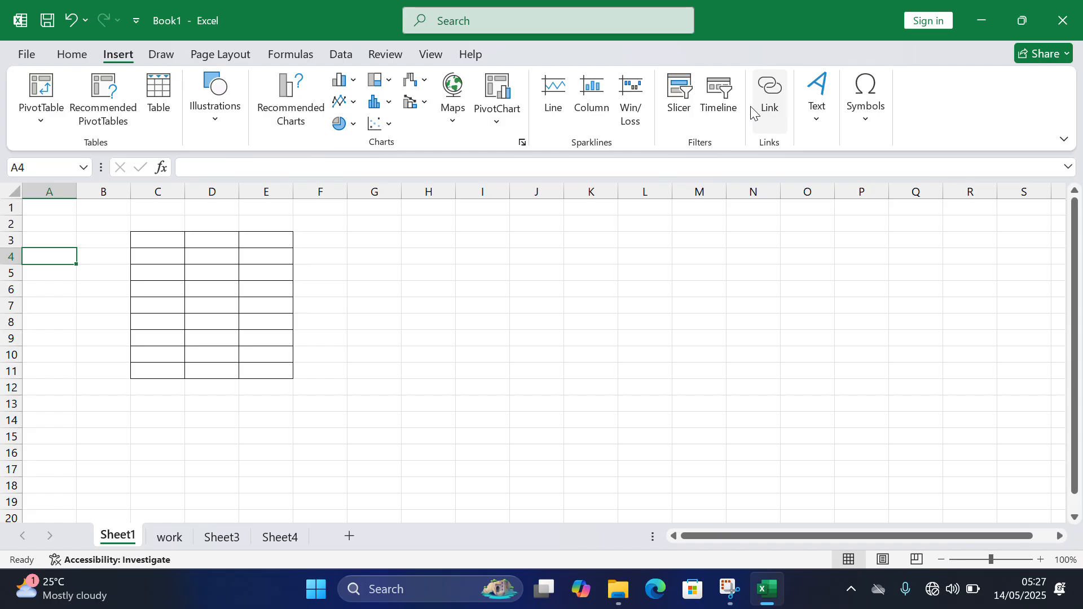
left_click(162, 55)
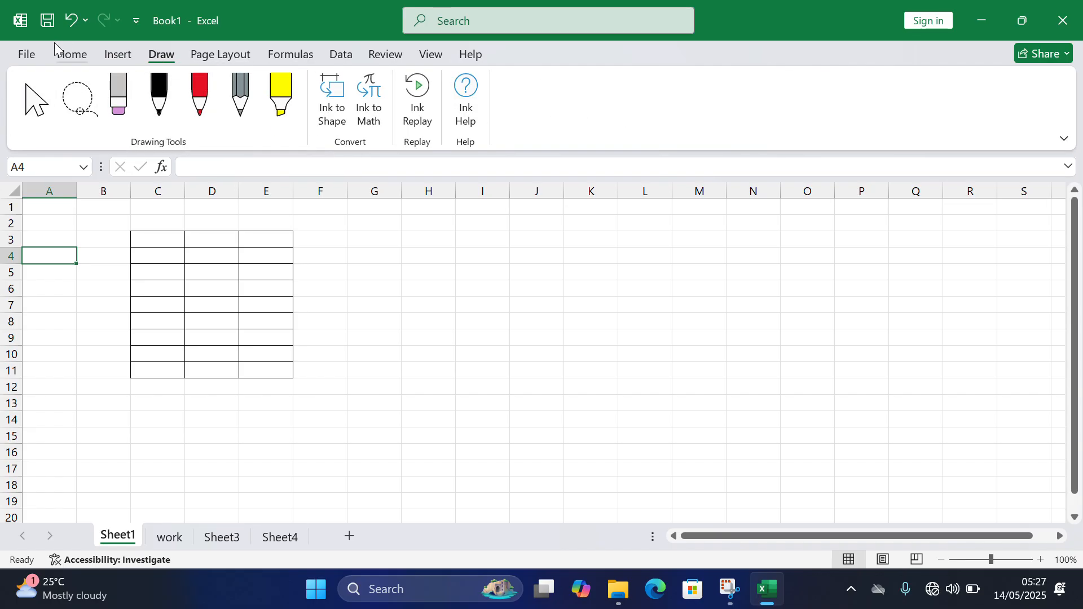
left_click(73, 55)
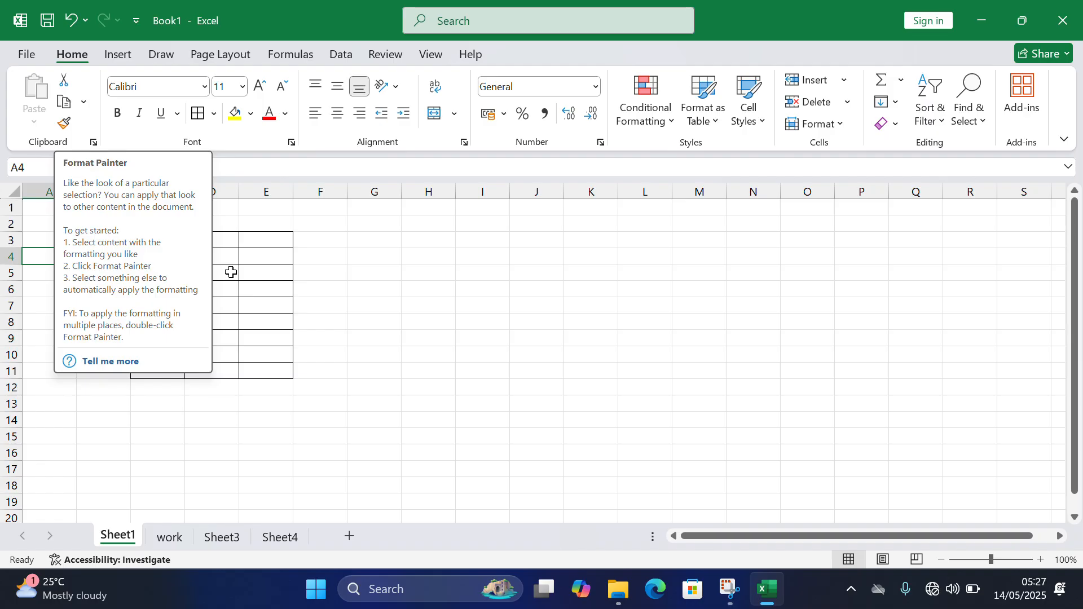
- Enter a person's first name in capitals in cell E3 and widen column E so it fits
left_click(242, 241)
left_click(231, 241)
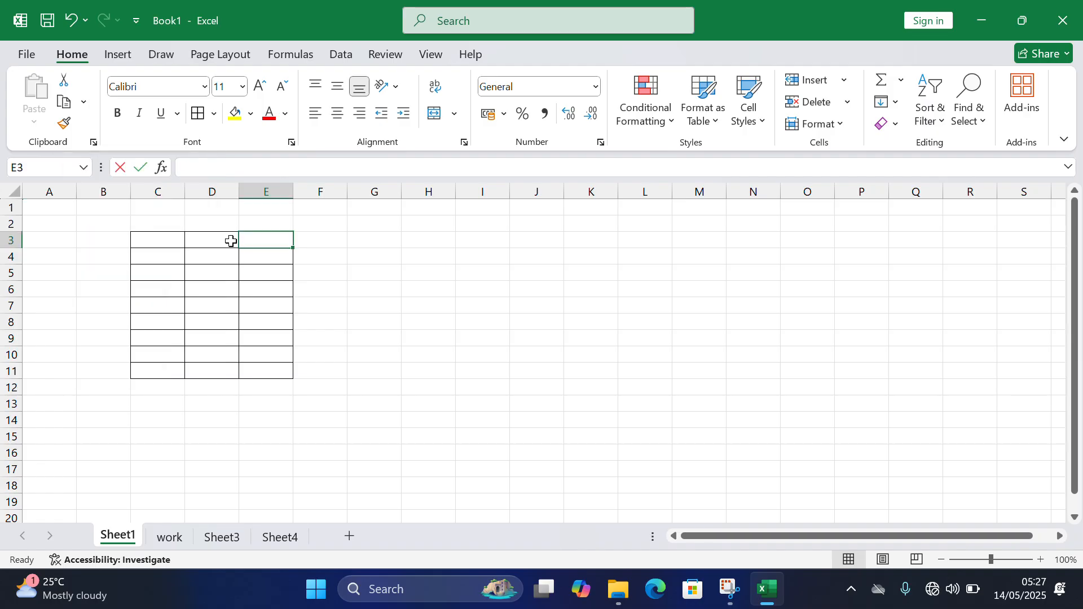
type("GDHDSJS")
key("BackSpace")
key("BackSpace")
key("BackSpace")
key("BackSpace")
key("BackSpace")
key("BackSpace")
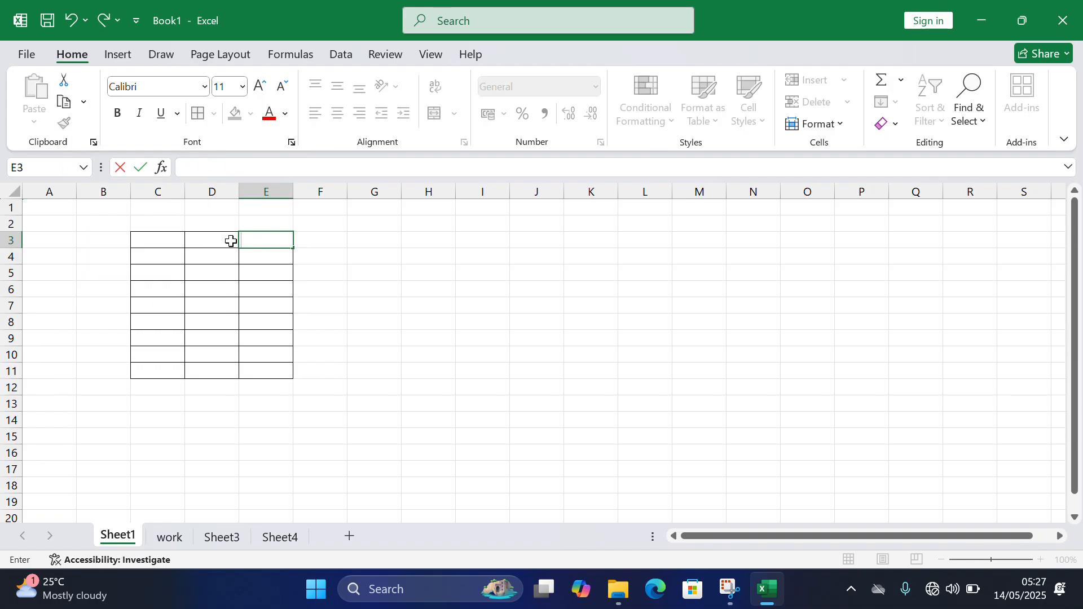
type("tOCHUK")
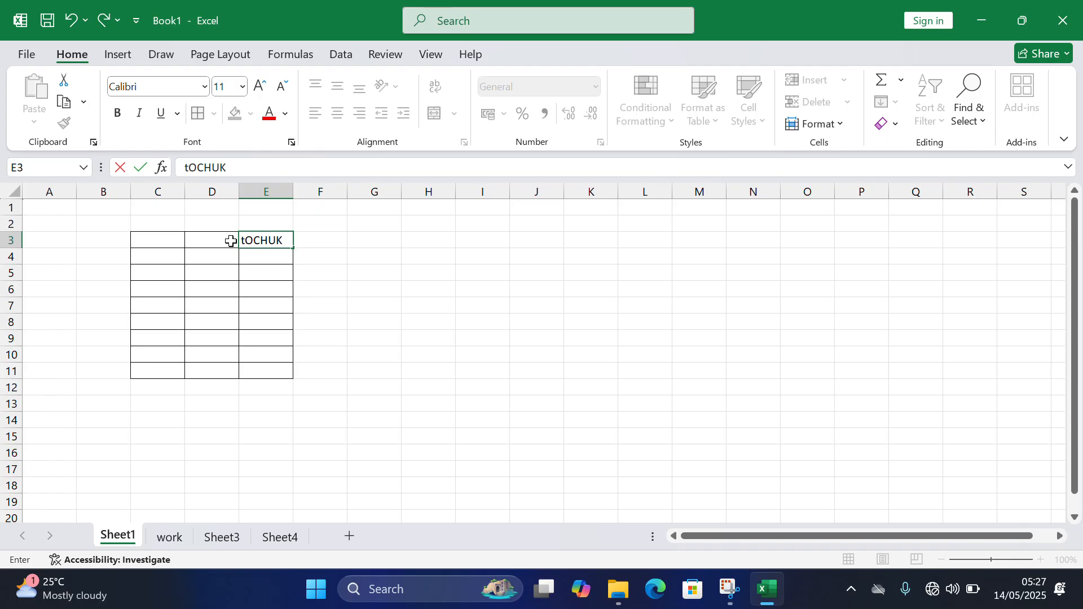
key("BackSpace")
key("BackSpace")
key("BackSpace")
key("BackSpace")
key("BackSpace")
key("BackSpace")
type("TOCHUKEU")
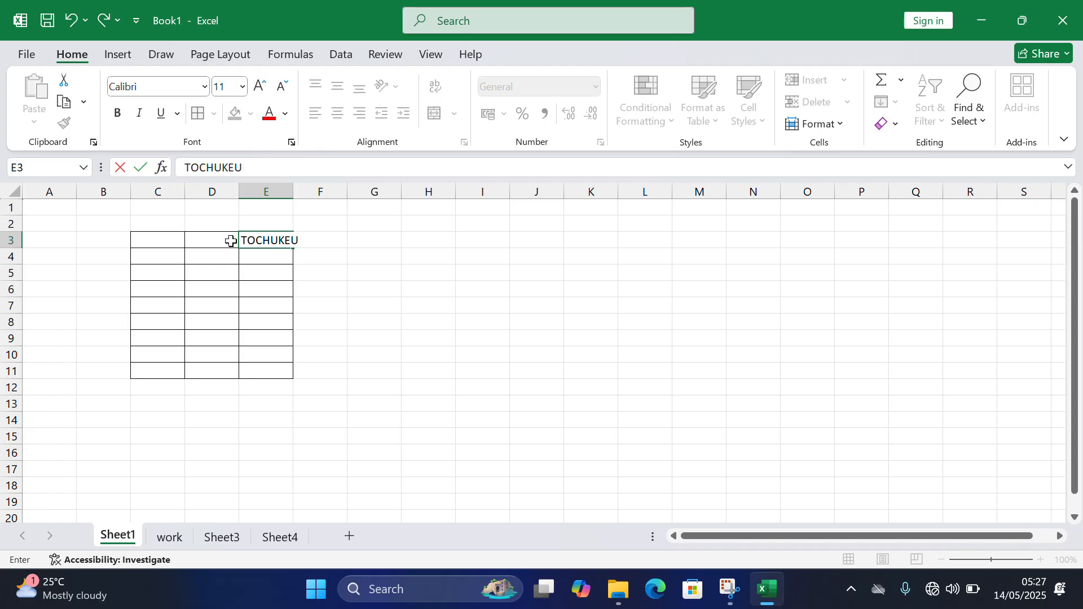
key("BackSpace")
key("BackSpace")
type("WU")
key("Return")
left_click_drag(293, 192, 338, 200)
- Format the name in cell E3 with a yellow fill, red text and the Algerian font
left_click(314, 240)
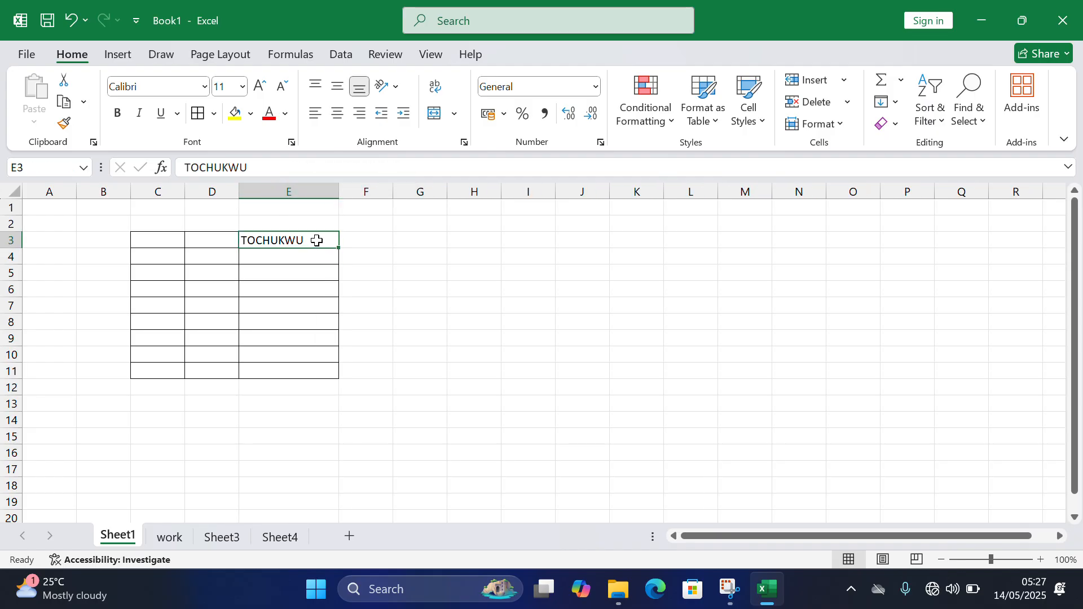
left_click(234, 113)
left_click(271, 114)
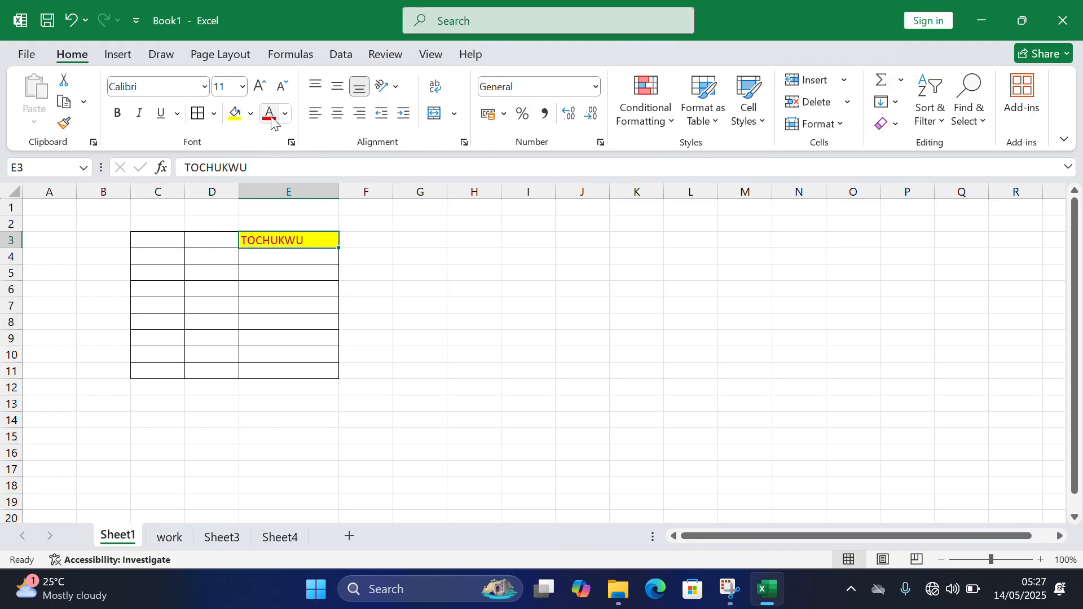
left_click(206, 88)
left_click(170, 232)
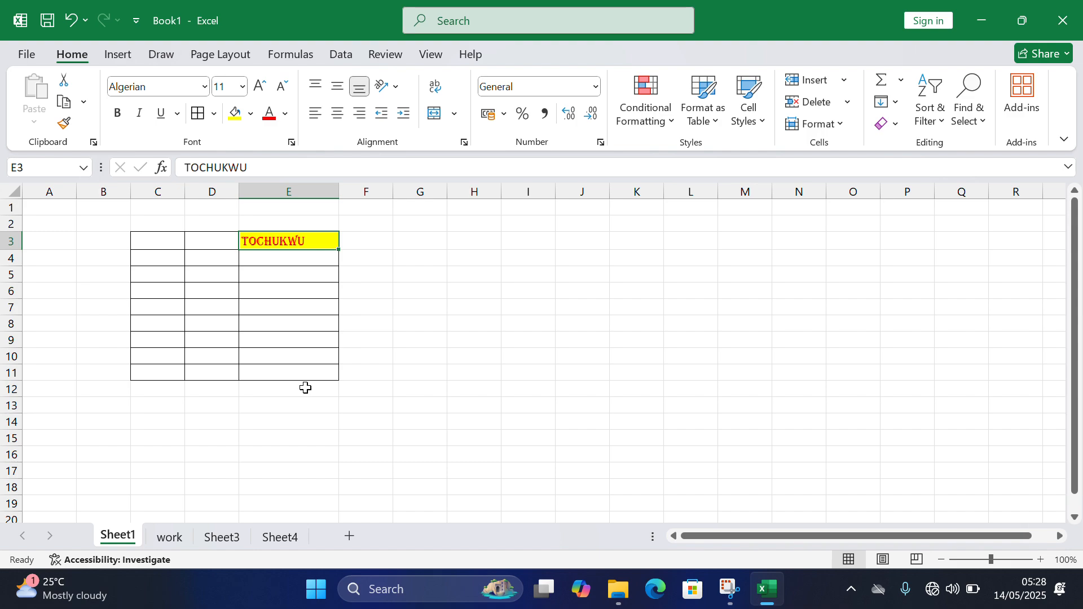
- Enter a second person's first name in capitals in cell E5
left_click(265, 280)
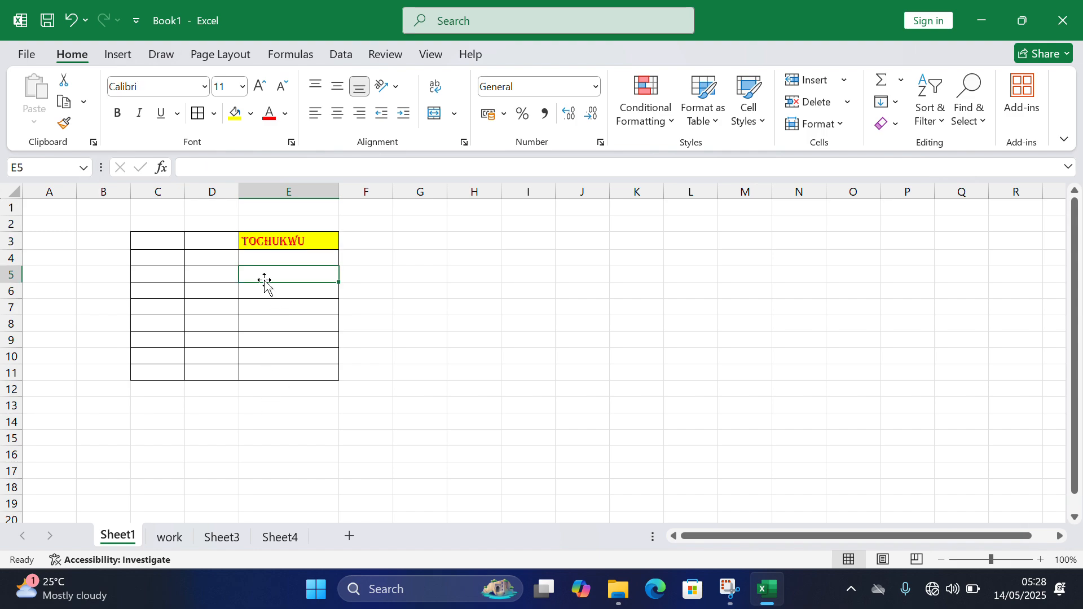
type("CHIDI")
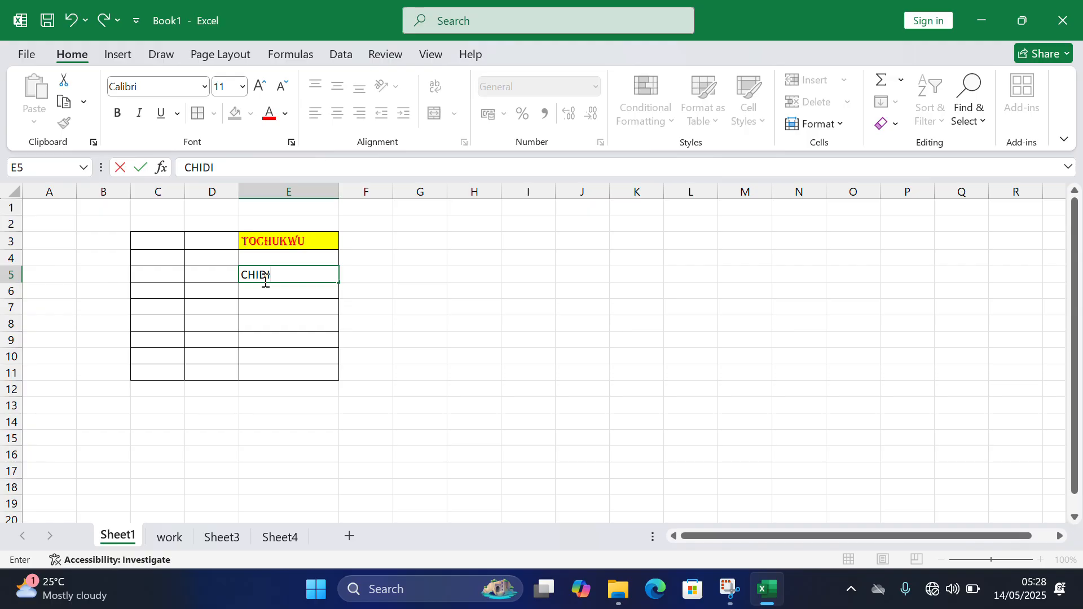
left_click(322, 295)
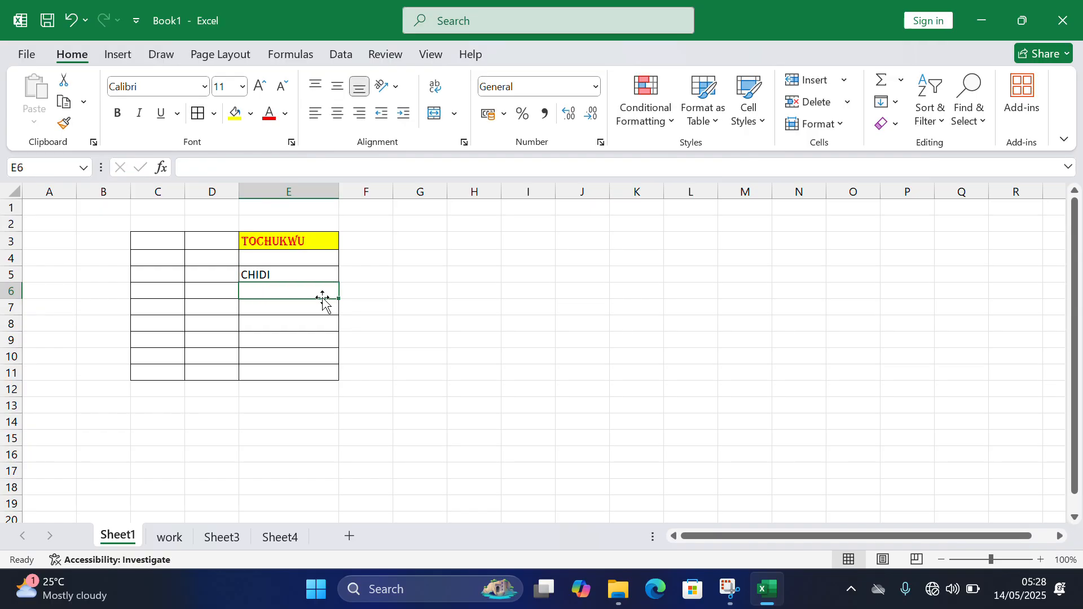
- Copy the formatting of cell E3 onto the name in cell E5 with Format Painter
left_click(303, 242)
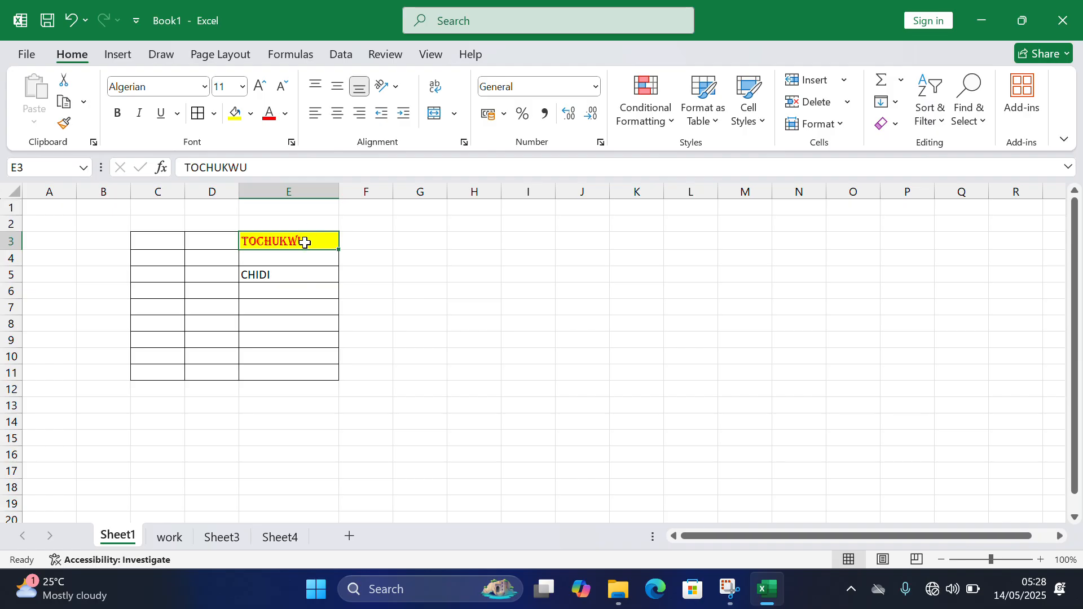
left_click(274, 277)
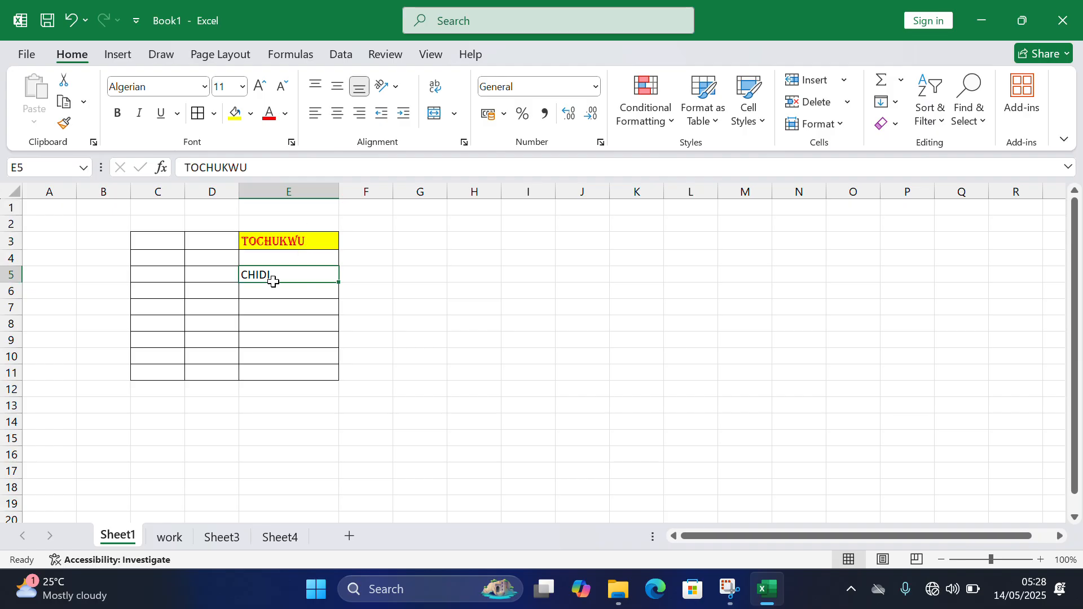
left_click(296, 238)
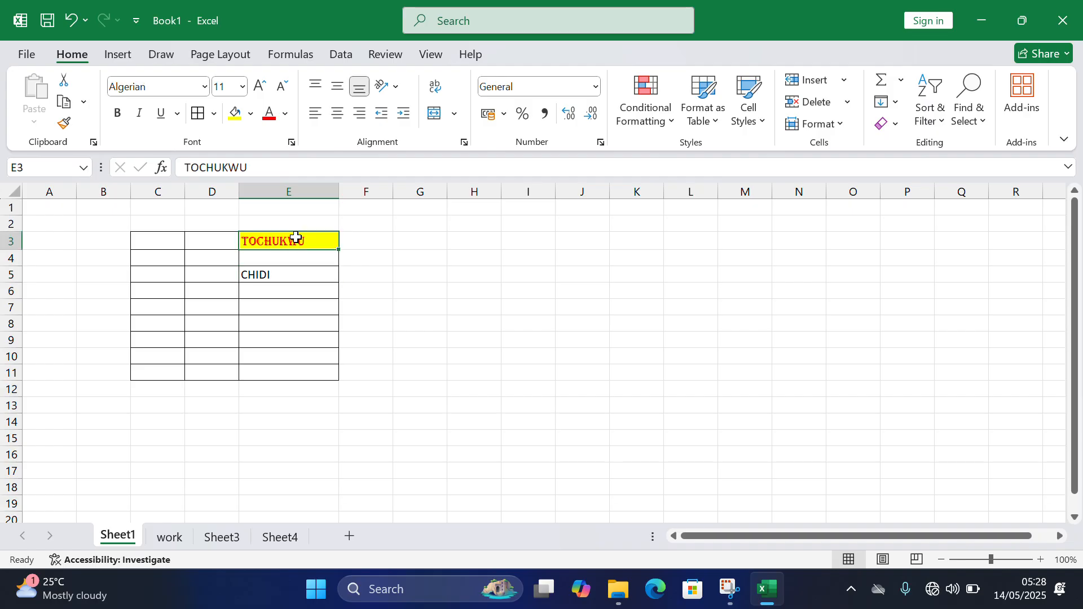
left_click(63, 127)
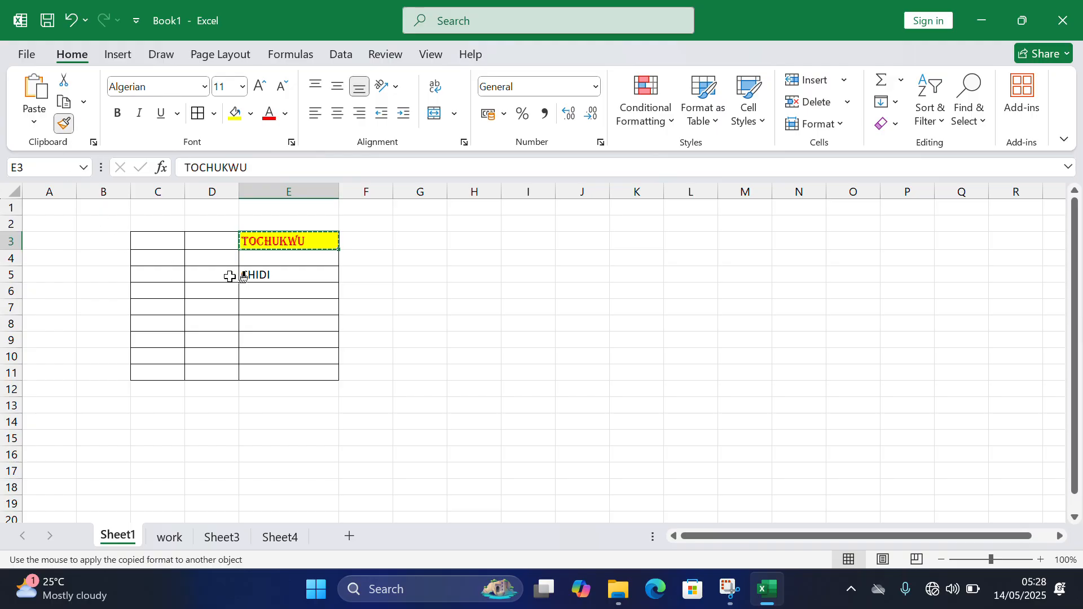
left_click(270, 272)
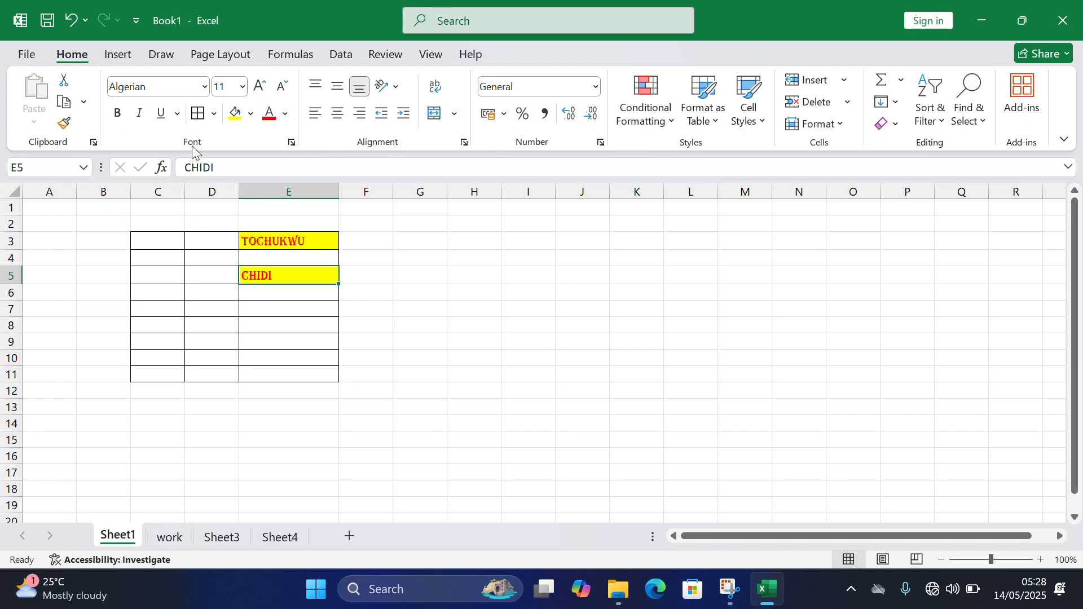
- Undo the copied formatting, the name entered in cell E5, and the fill and font changes in cell E3
left_click(177, 290)
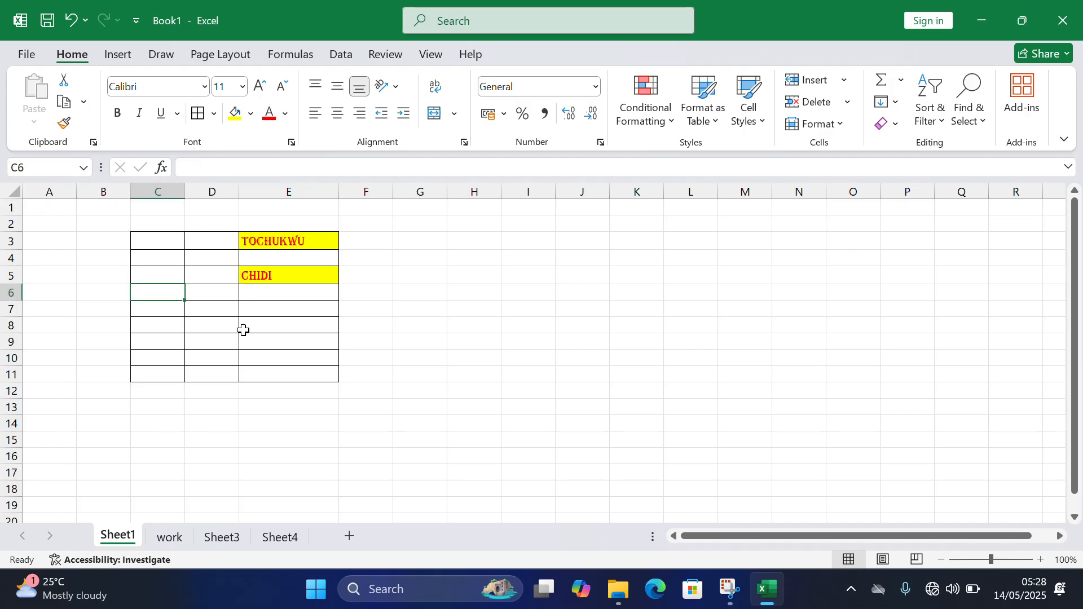
left_click(264, 327)
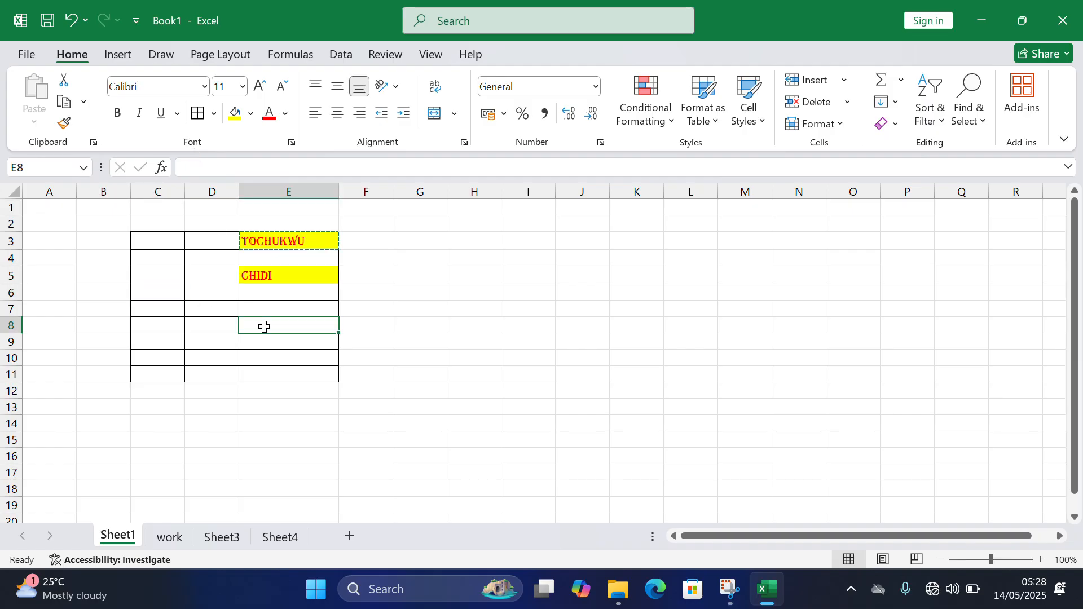
key("ctrl+z")
key("ctrl+z")
key("ctrl+z")
key("ctrl+z")
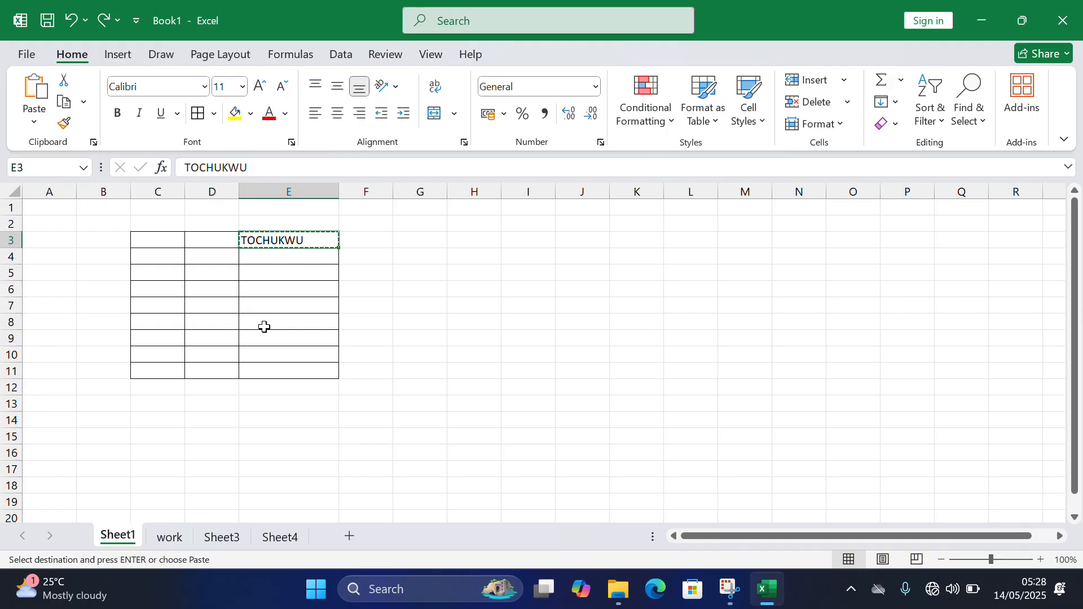
left_click(271, 327)
double_click(290, 253)
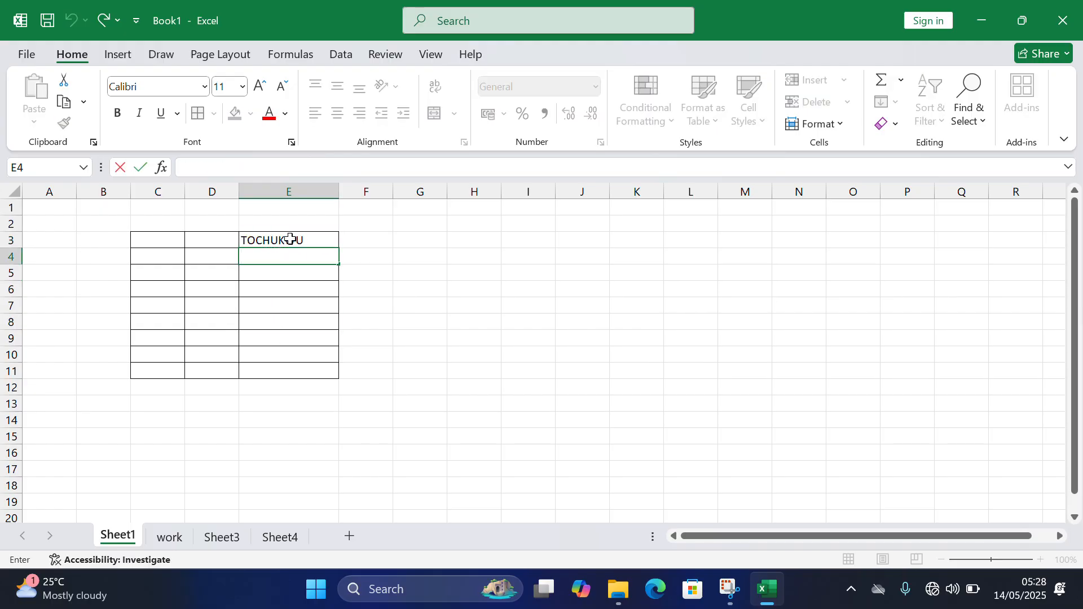
left_click(294, 242)
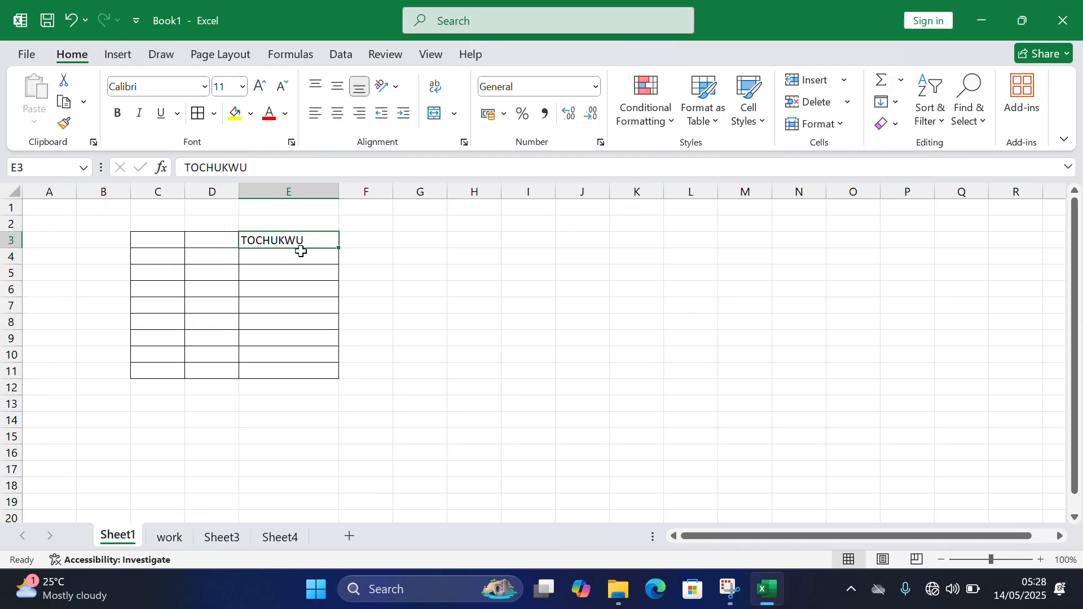
left_click(204, 87)
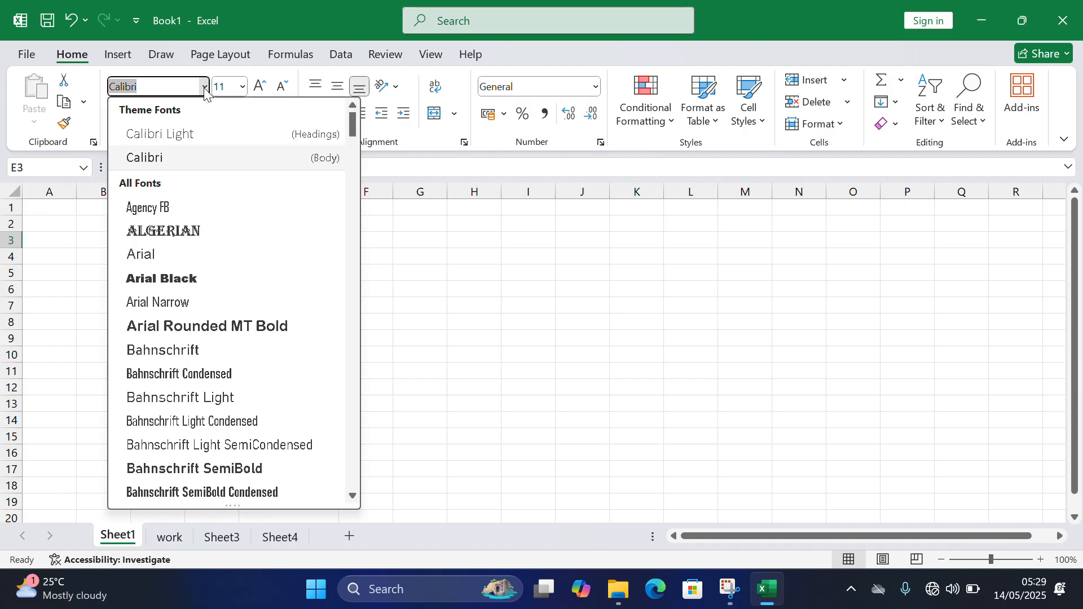
left_click(403, 280)
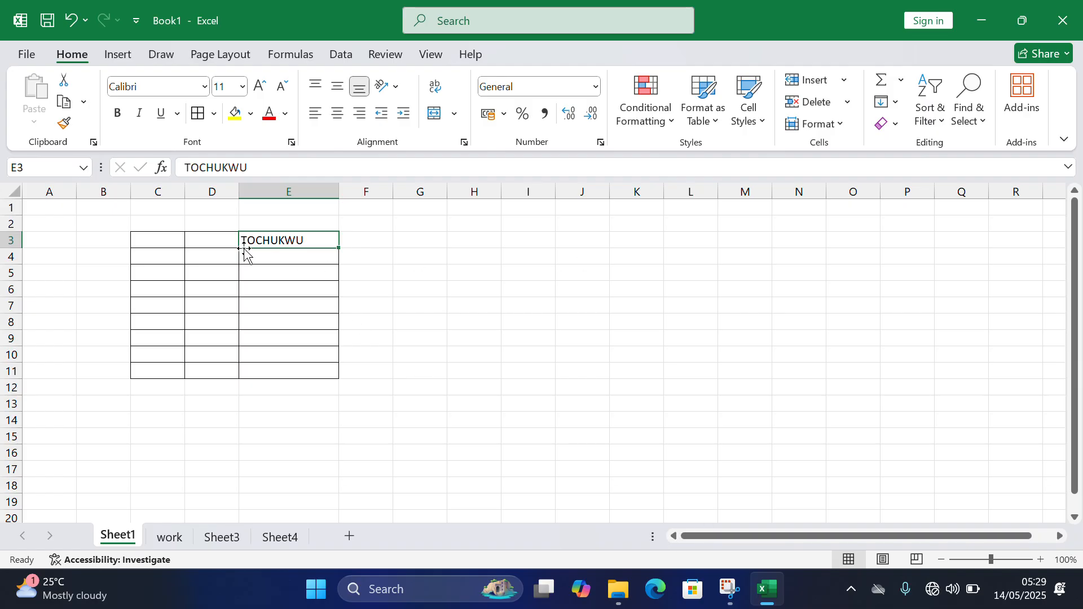
- Move the bordered table from C3:E11 to J3:L11 and widen column L to fit the name
mouse_move(150, 247)
left_mouse_down()
mouse_move(203, 293)
mouse_move(331, 358)
mouse_move(333, 373)
left_mouse_up()
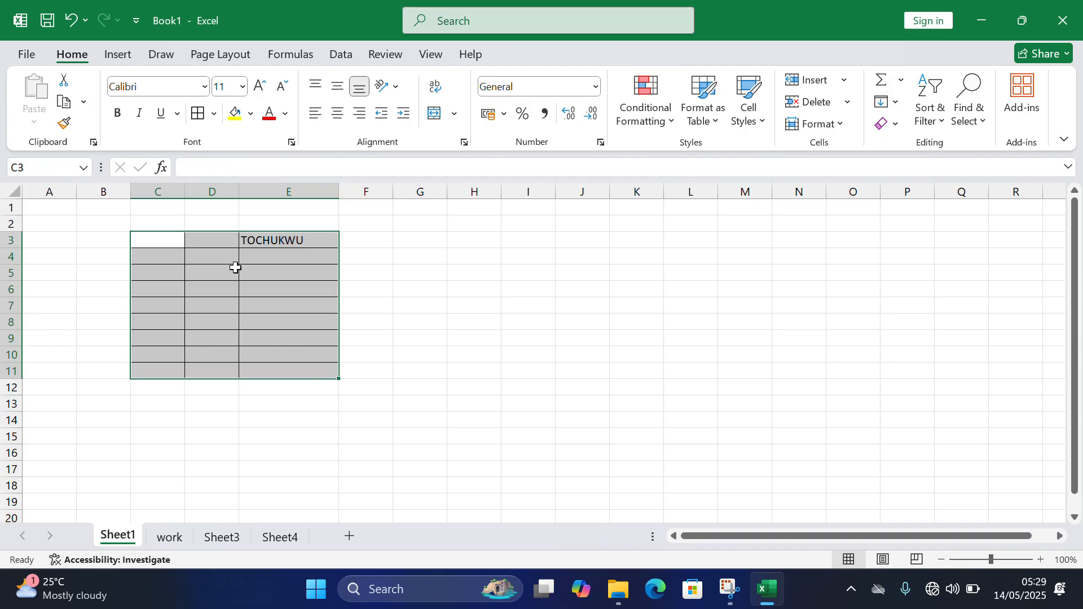
mouse_move(209, 234)
left_mouse_down()
mouse_move(575, 252)
mouse_move(636, 243)
left_mouse_up()
left_click(711, 225)
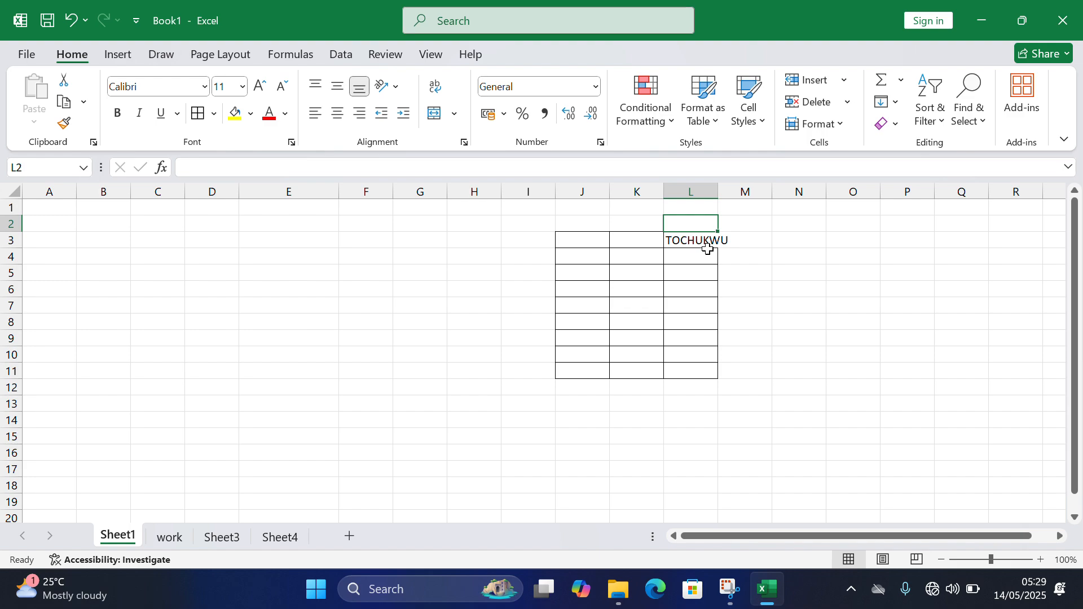
left_click(706, 244)
left_click_drag(720, 192, 749, 191)
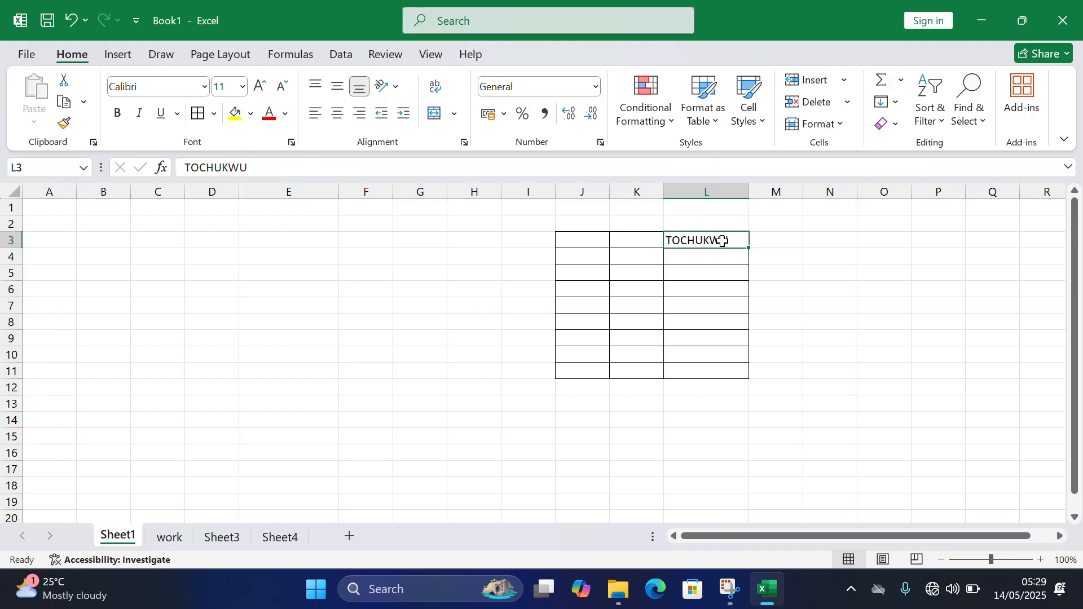
- Set the name in cell L3 to the Algerian font at size 15
left_click(205, 86)
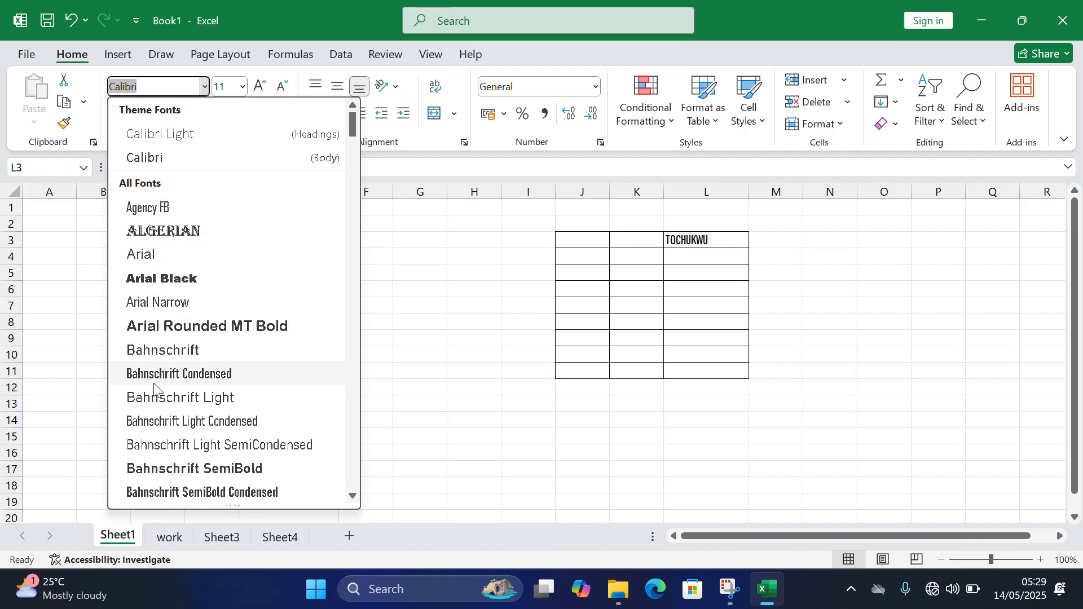
left_click(158, 230)
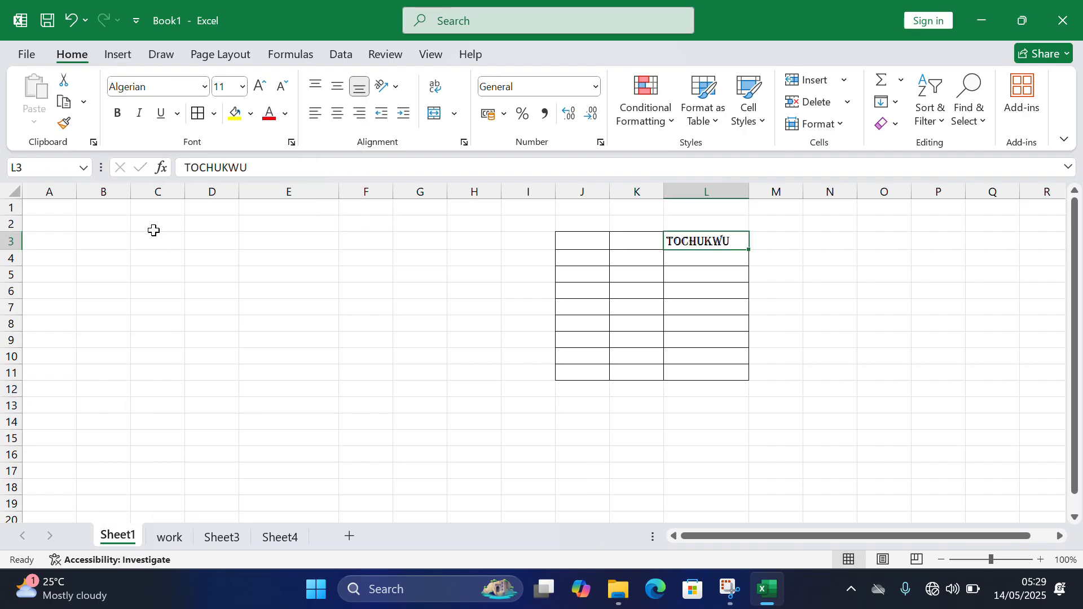
left_click(243, 87)
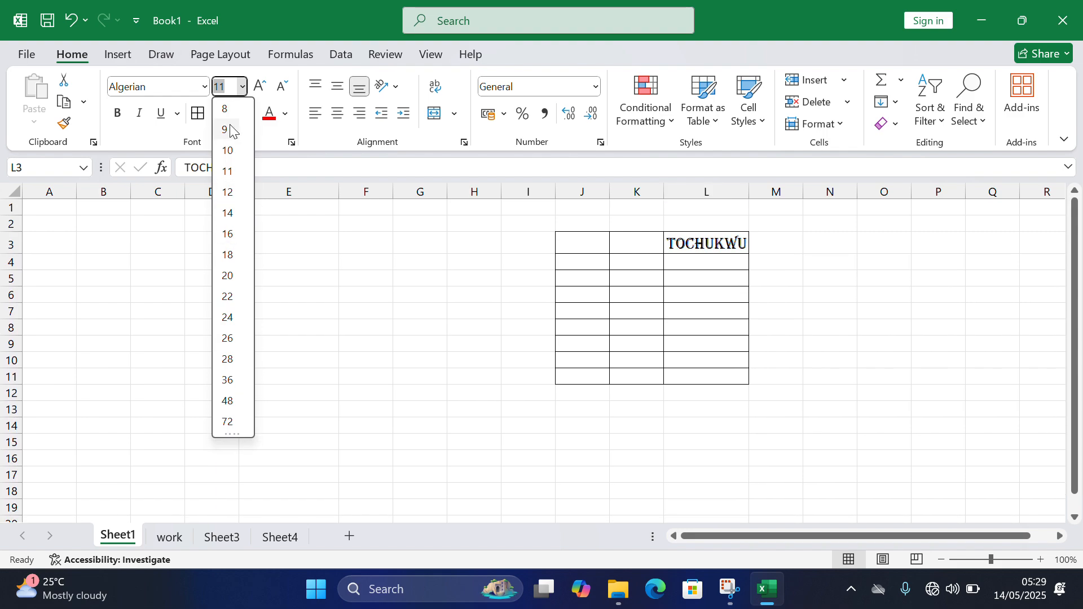
type("15")
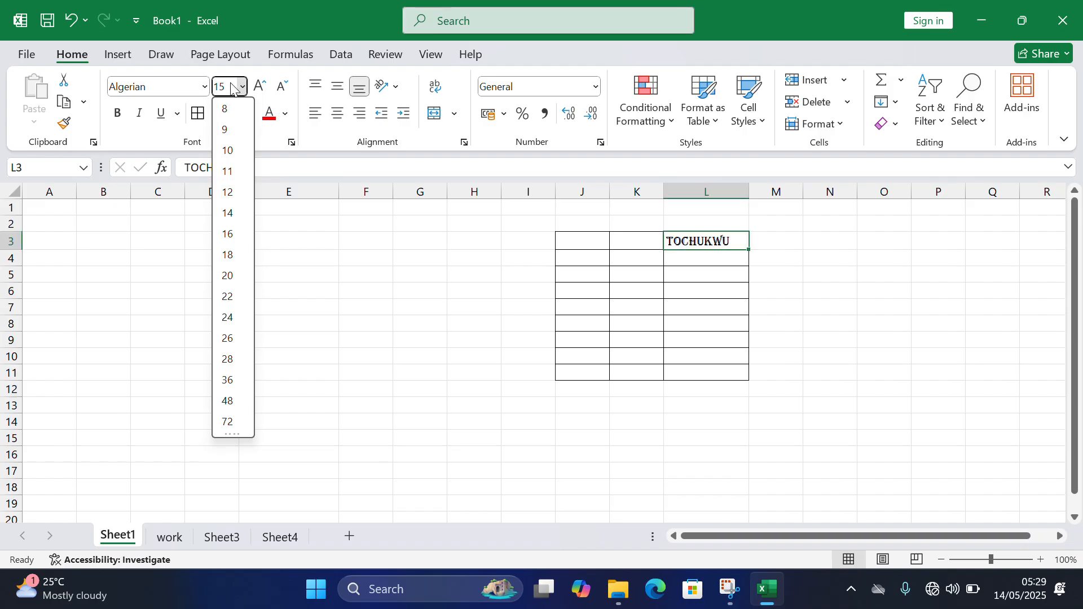
key("Return")
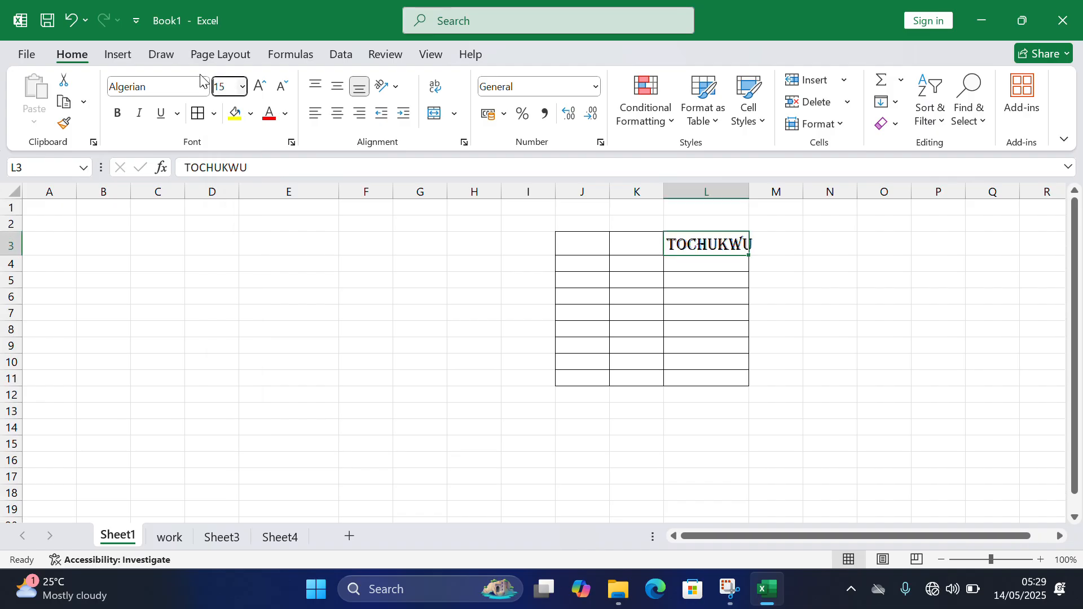
- Try font size 100 on the name in cell L3 and undo it
double_click(224, 87)
type("100")
key("Return")
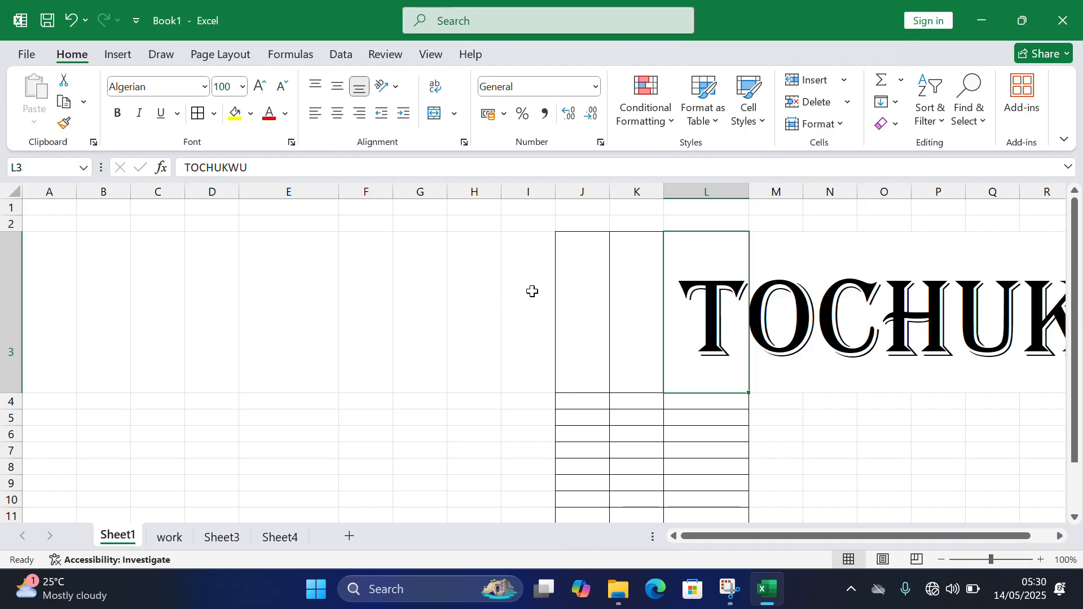
key("ctrl+z")
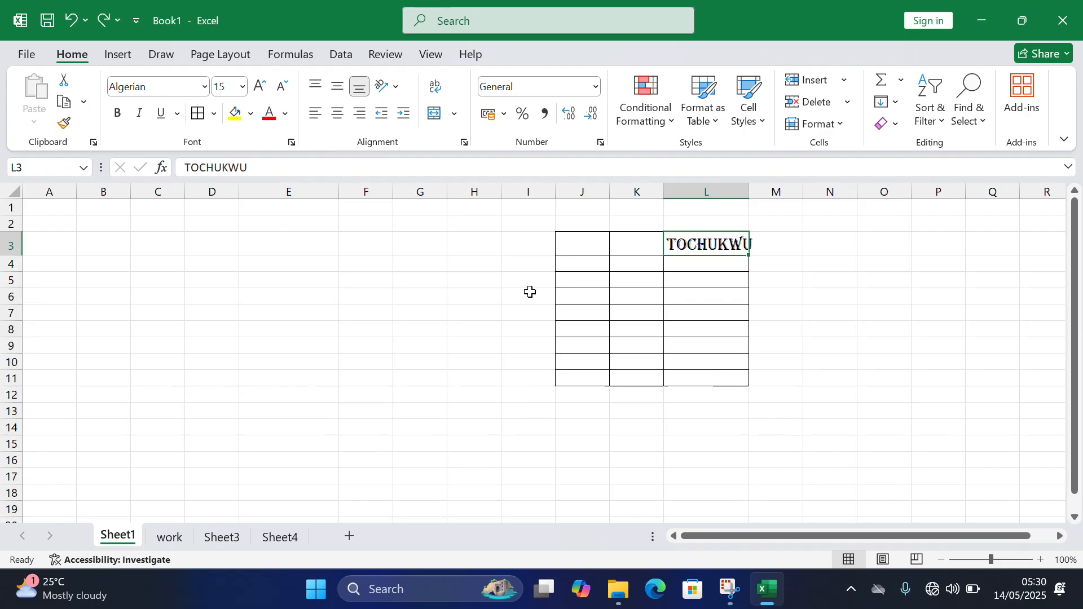
- Make the name in cell L3 bold, italic and underlined
left_click(117, 115)
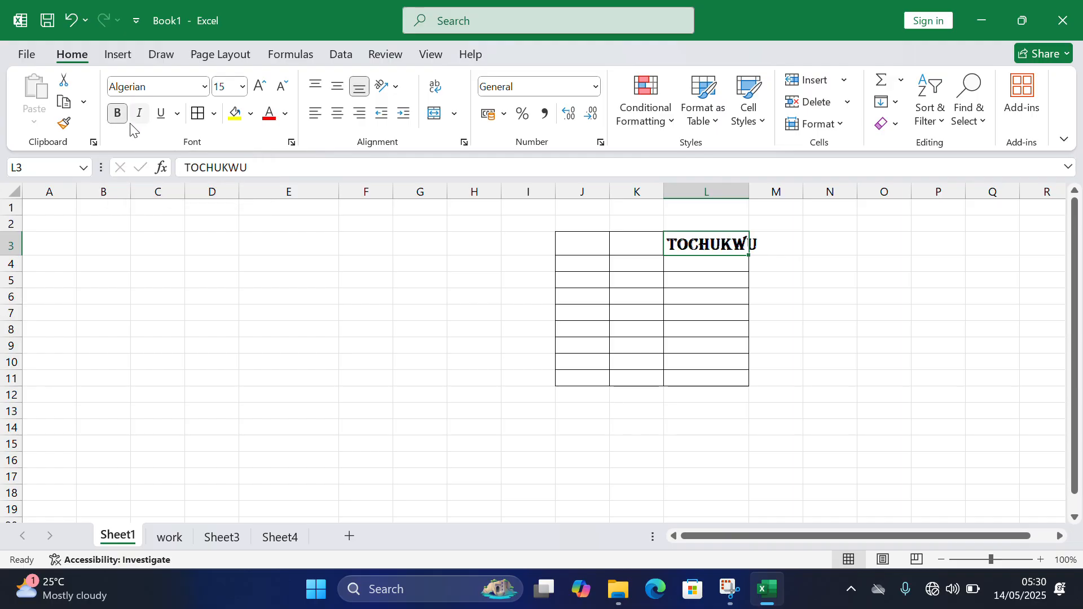
left_click(139, 114)
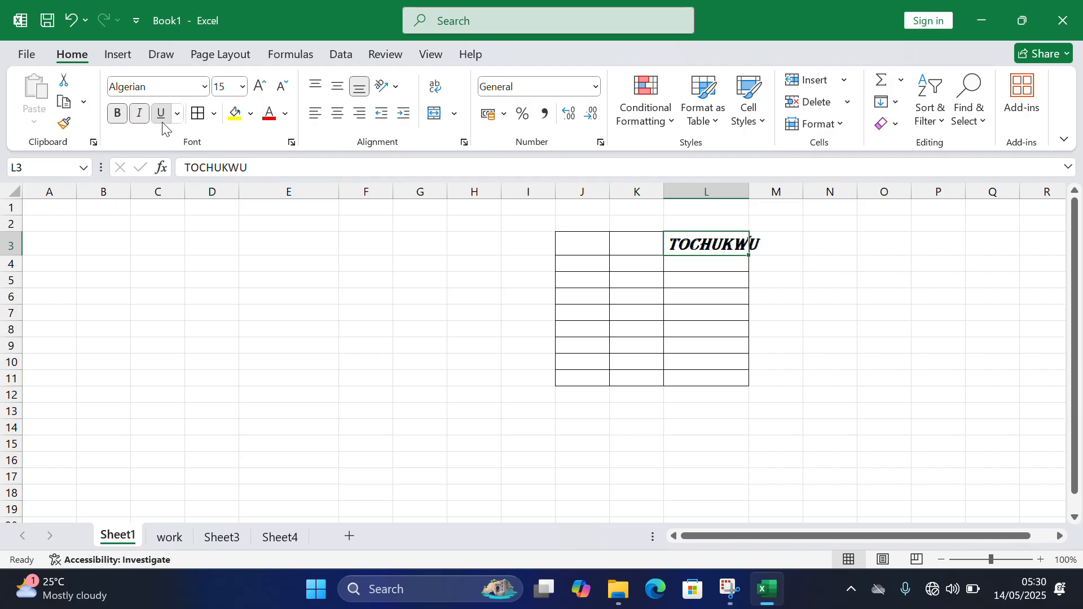
left_click(162, 121)
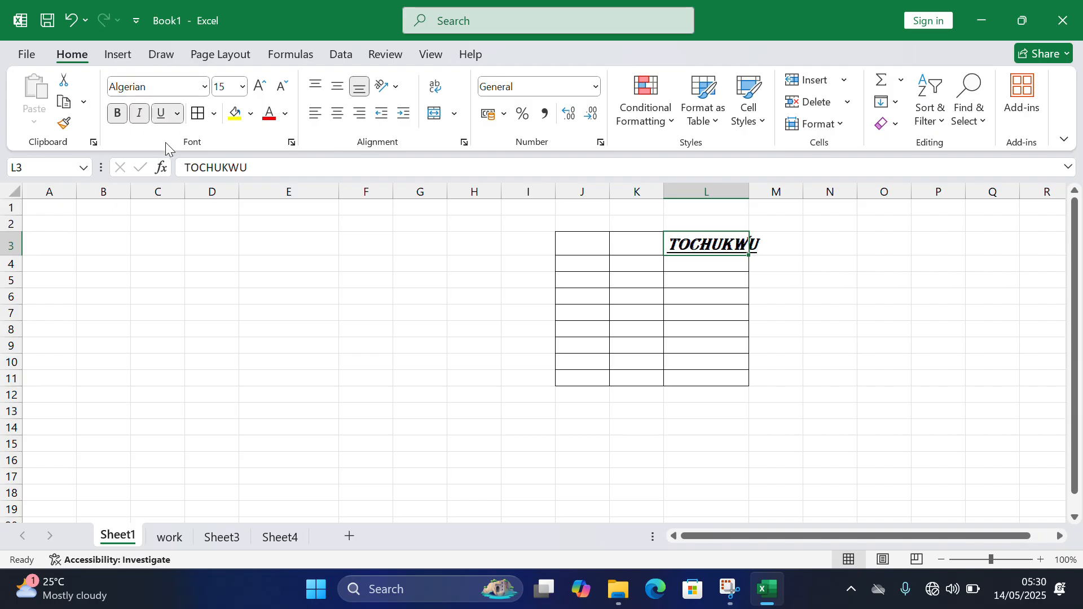
- Examine the available underline styles and the full list of border options, including with the empty range C4:E11 selected
left_click(179, 115)
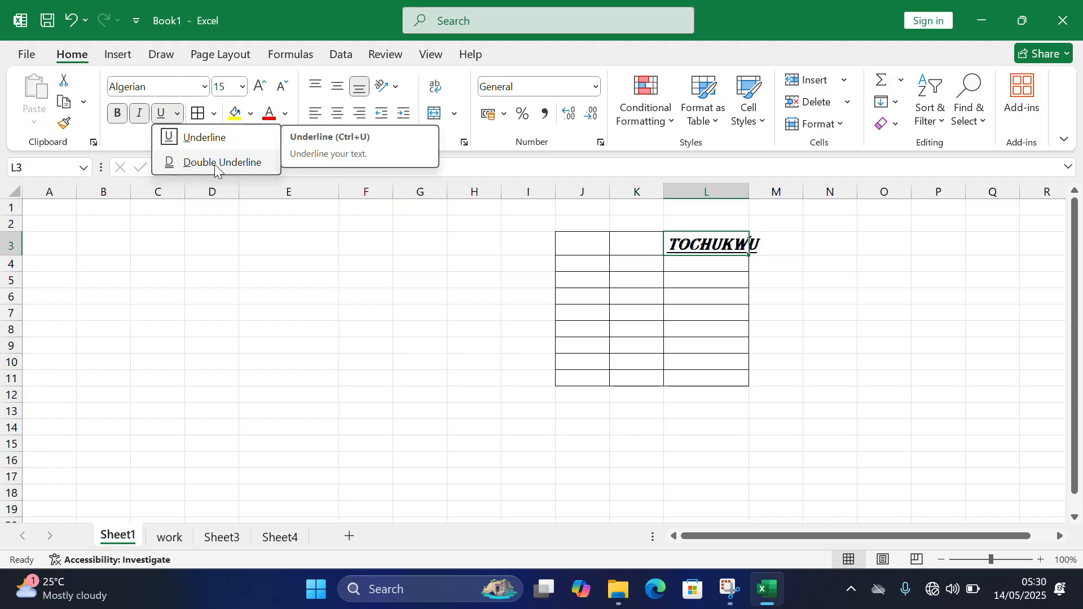
left_click(213, 113)
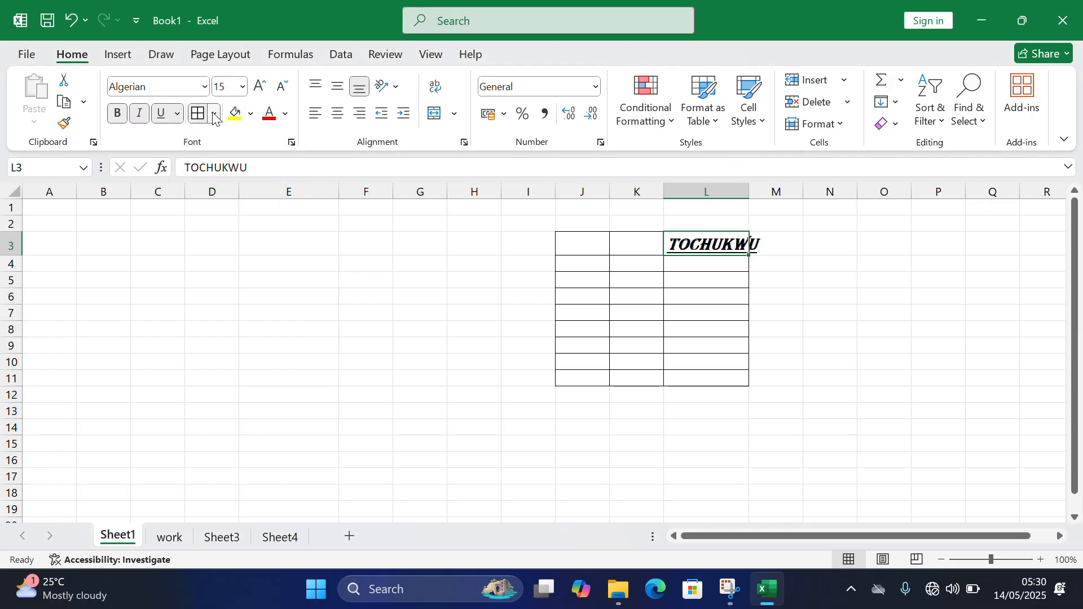
left_click(214, 116)
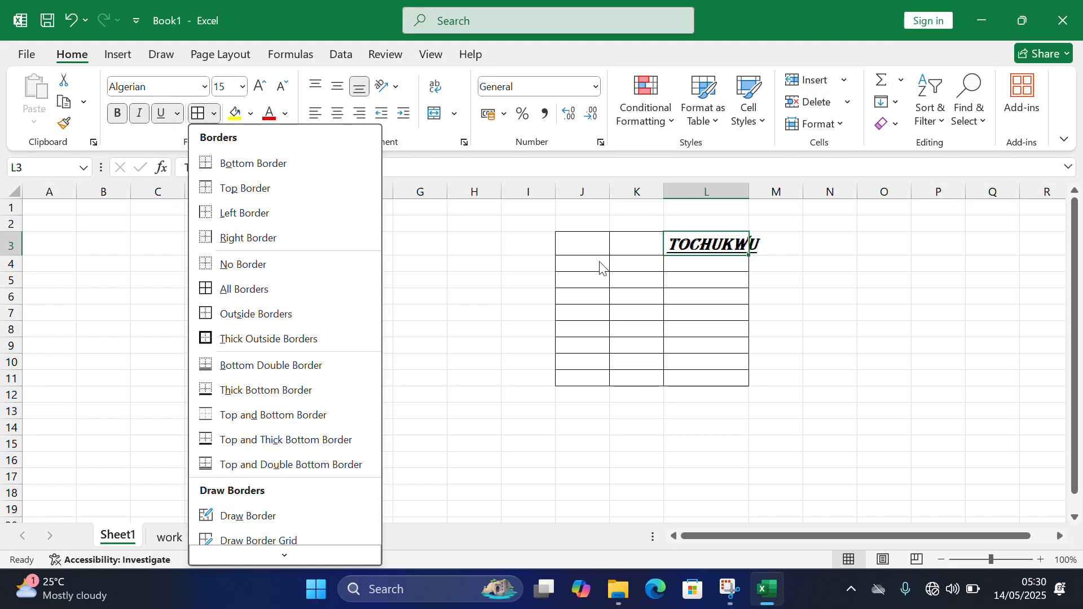
left_click(491, 260)
left_click_drag(138, 263, 245, 372)
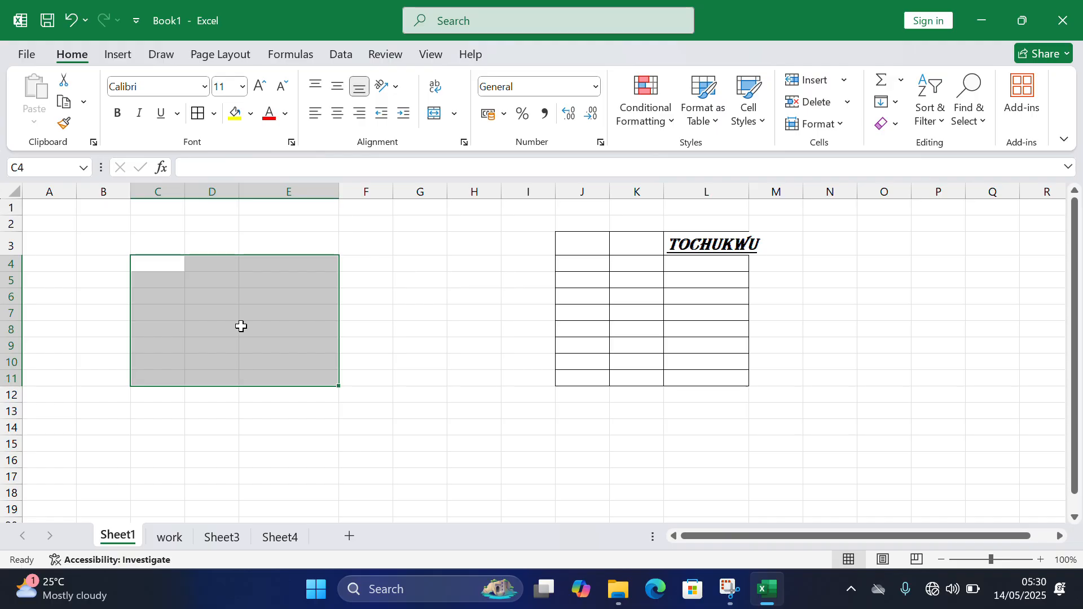
left_click(216, 114)
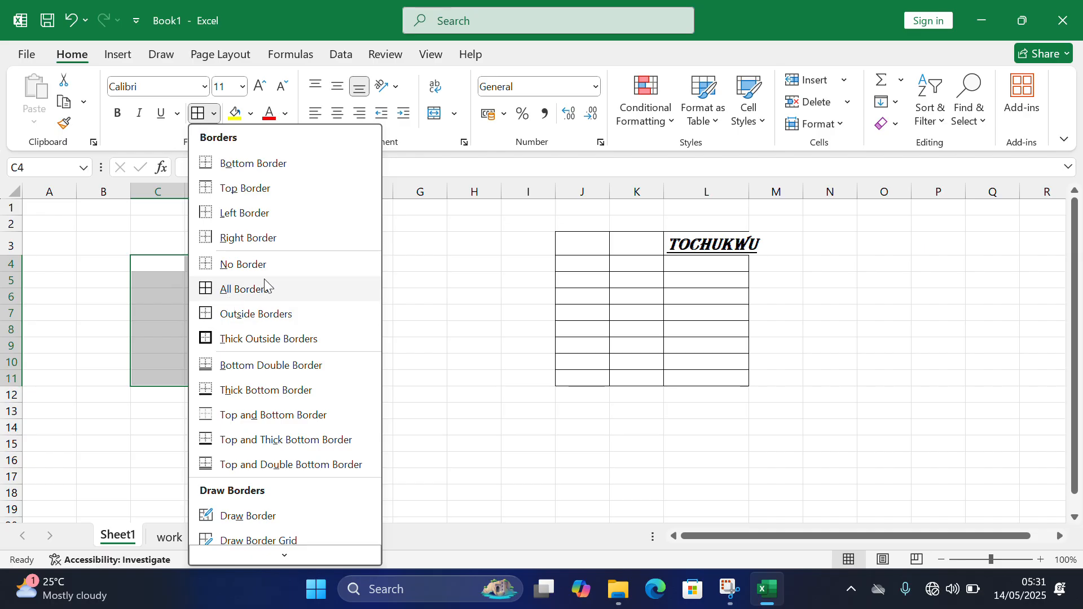
scroll(327, 344, "down", 3)
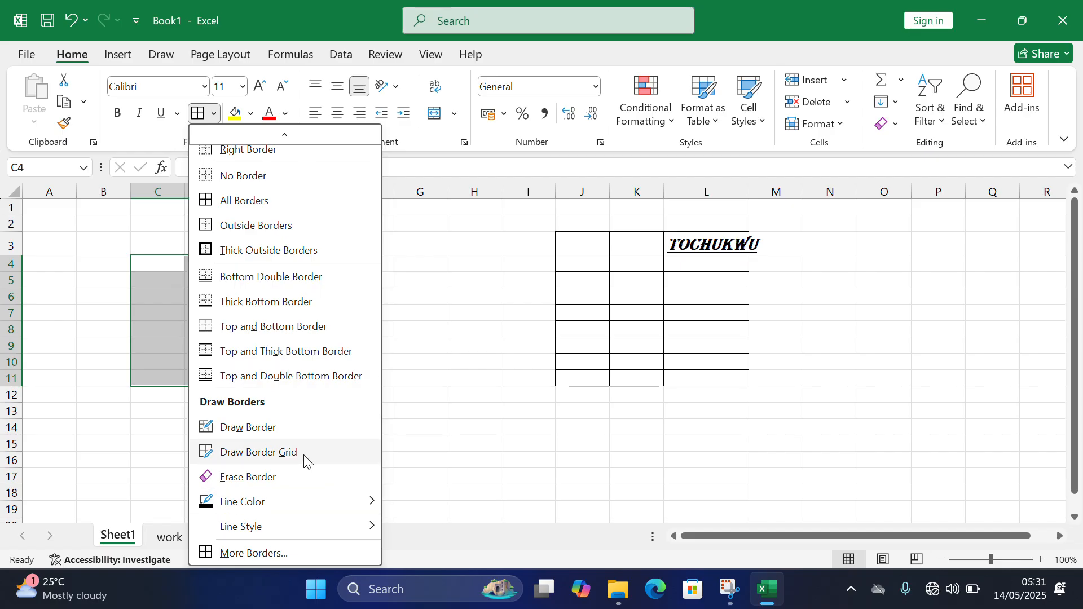
left_click(456, 473)
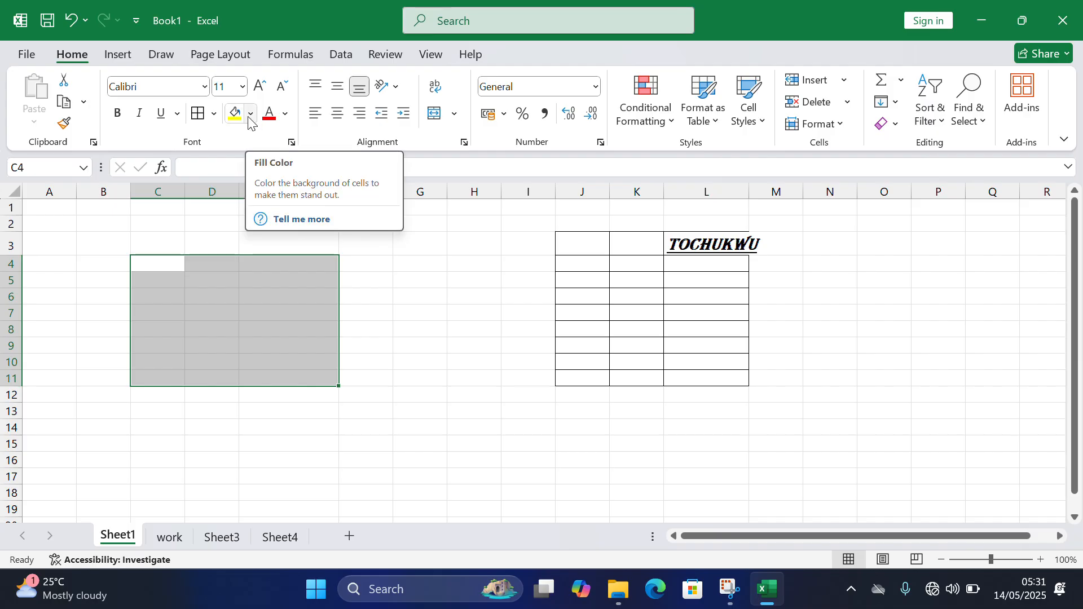
- Widen column L to fit the formatted name and fill cell L3 with light gold
left_click(706, 244)
left_click_drag(748, 192, 770, 192)
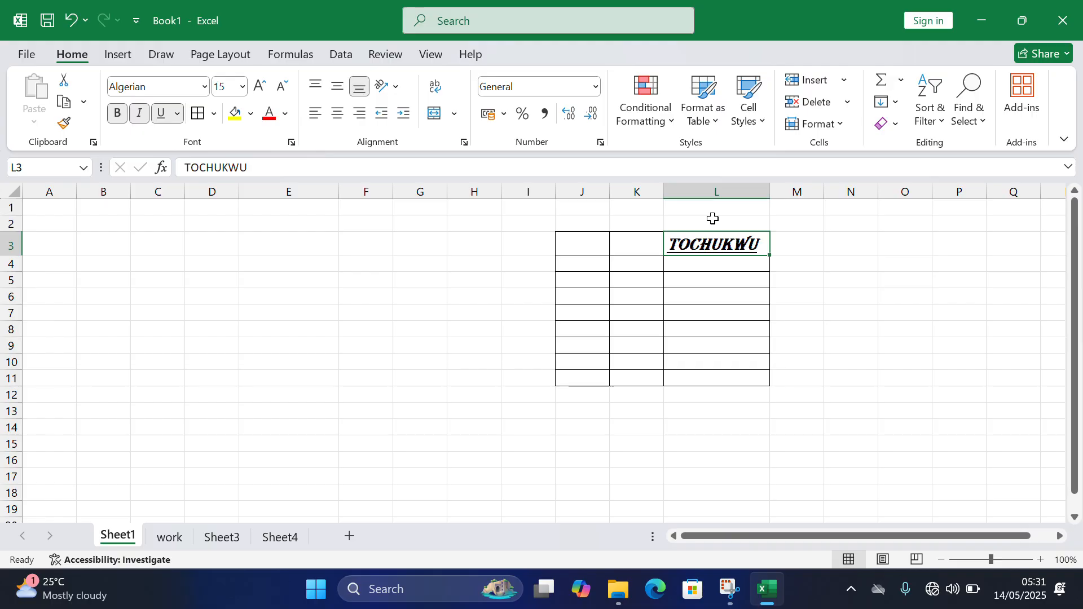
left_click(251, 113)
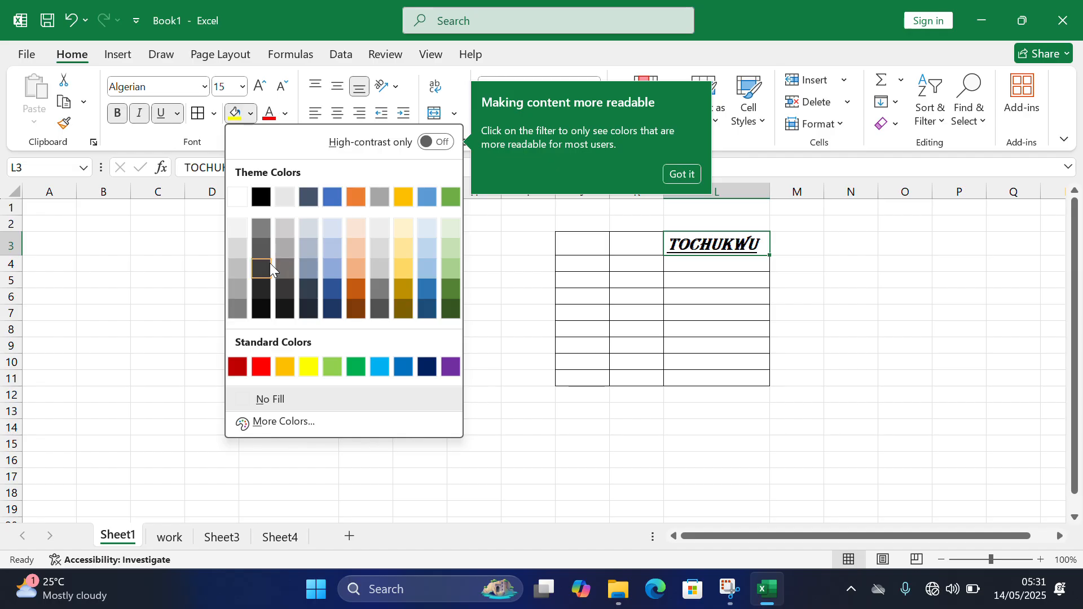
left_click(368, 289)
left_click(330, 280)
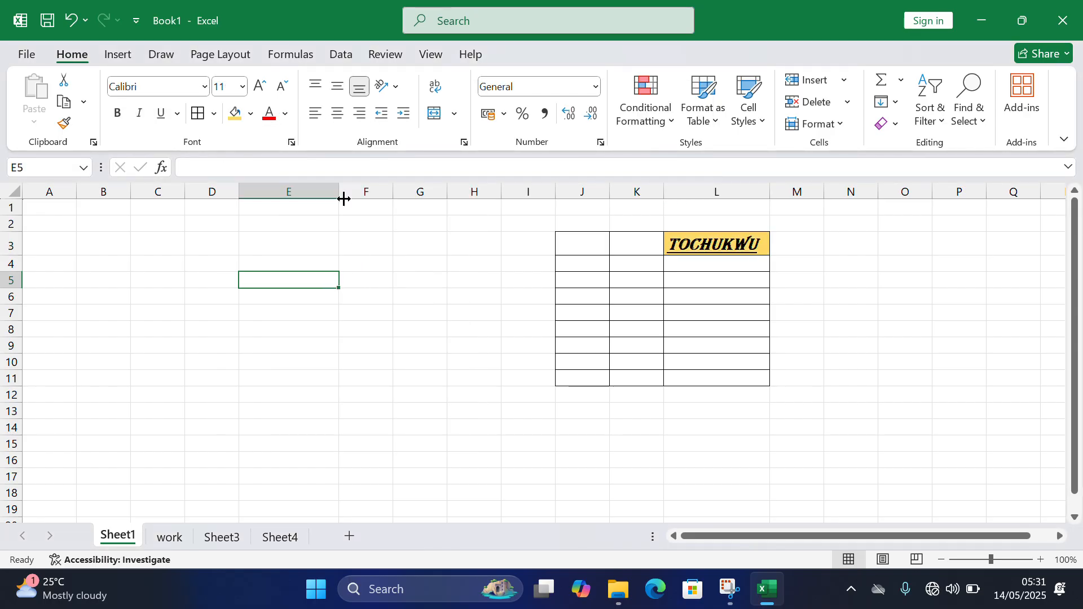
- Color the name in cell L3 red, and change its font color to light green
left_click(682, 246)
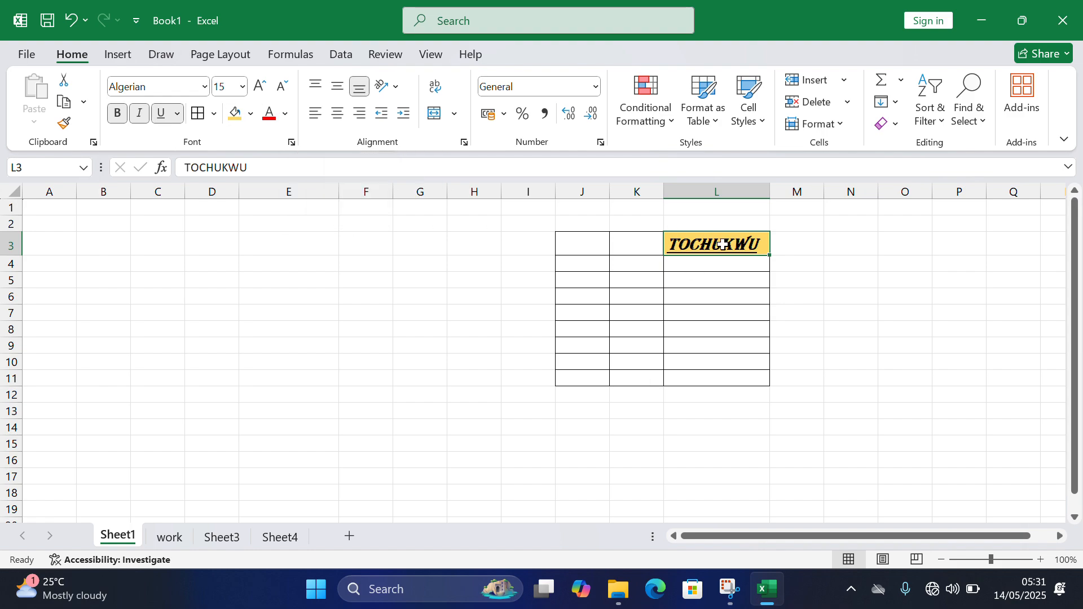
left_click(272, 114)
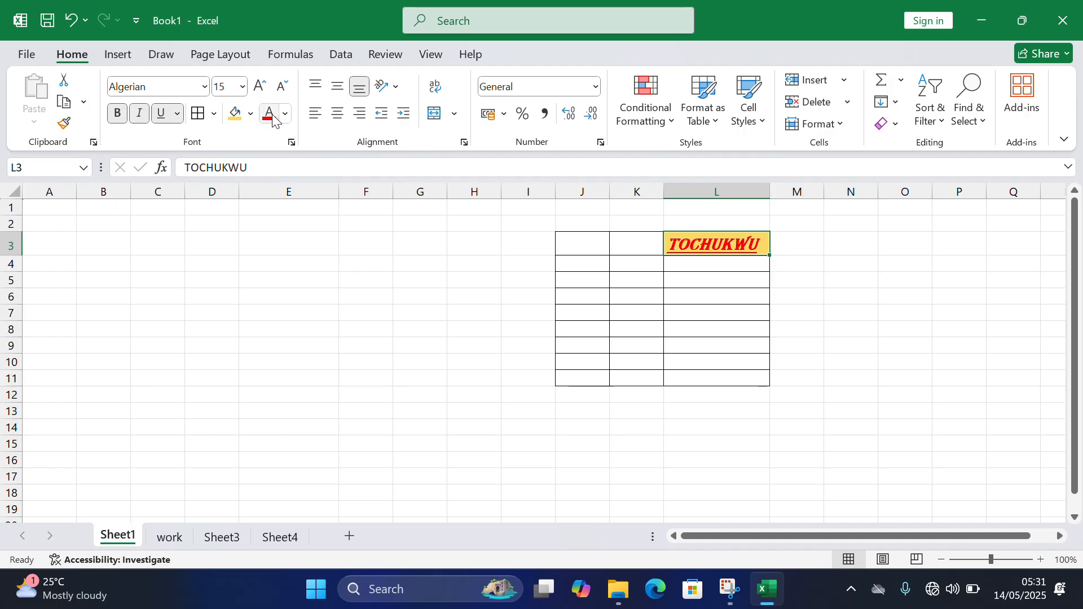
left_click(285, 115)
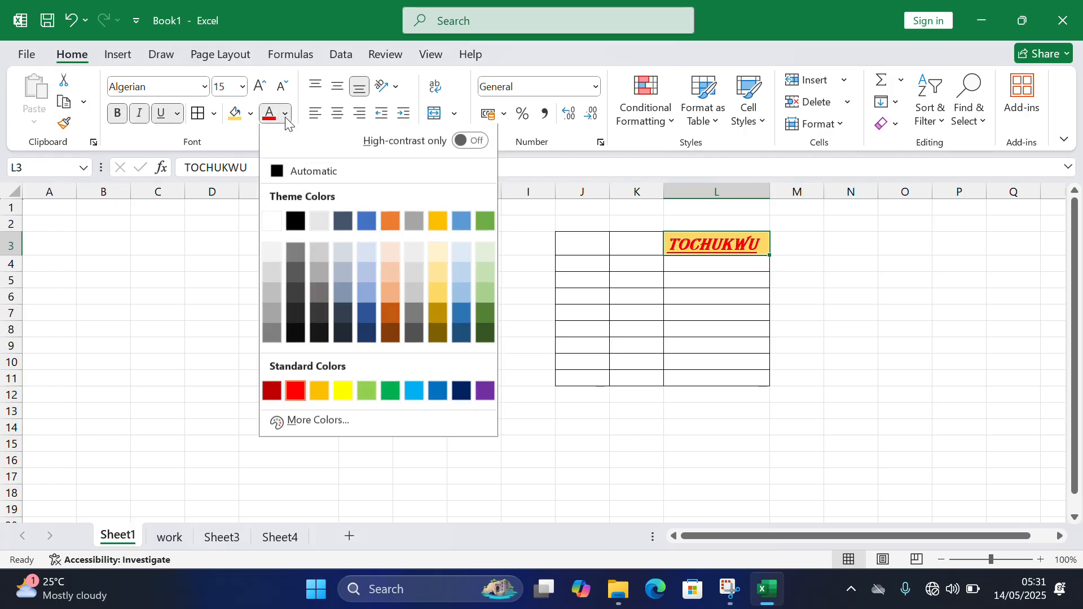
left_click(483, 299)
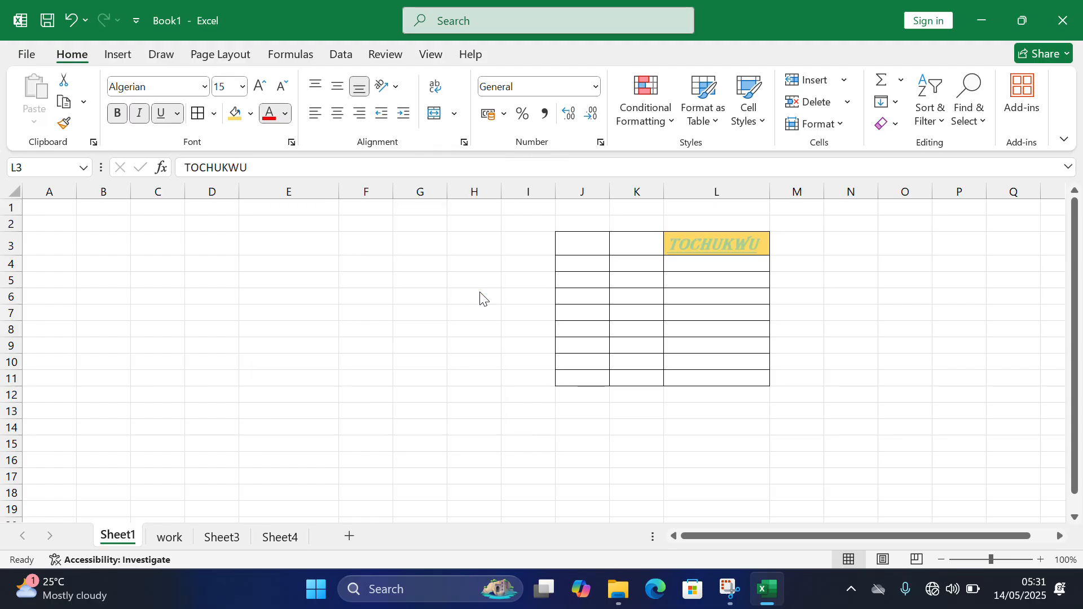
- Enlarge the name in cell L3 step by step to font size 36 with Increase Font Size
left_click(260, 87)
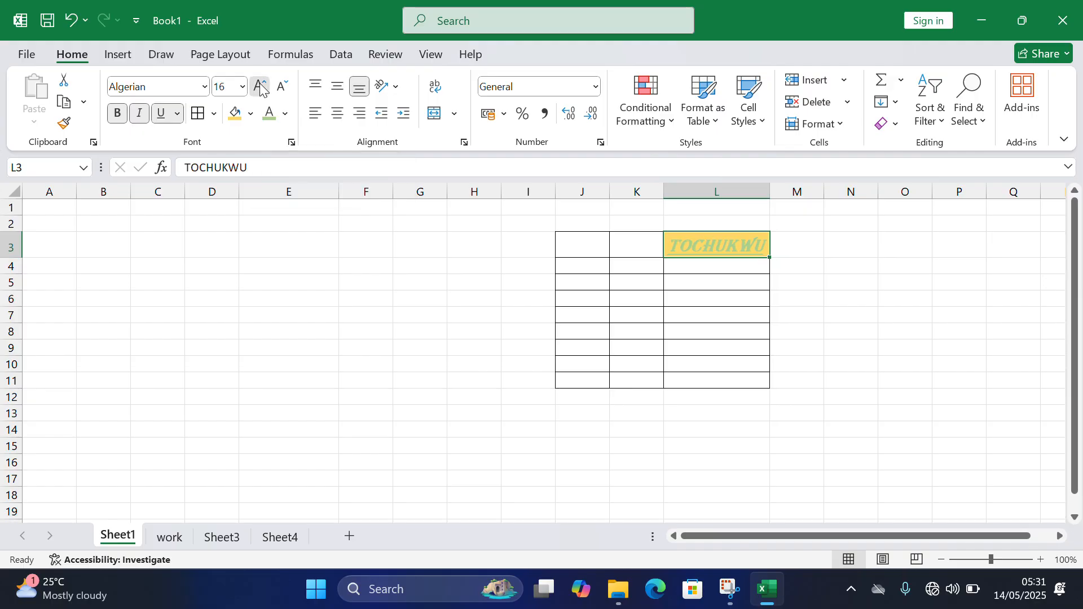
left_click(261, 88)
left_click(261, 87)
left_click(261, 88)
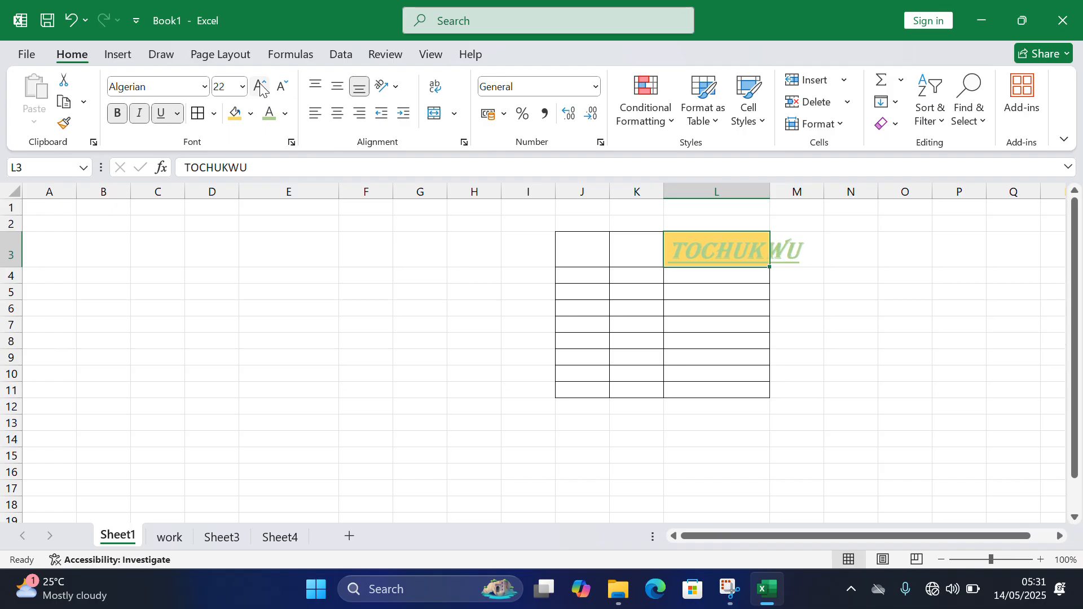
left_click(260, 88)
left_click(260, 87)
left_click(260, 88)
left_click(261, 87)
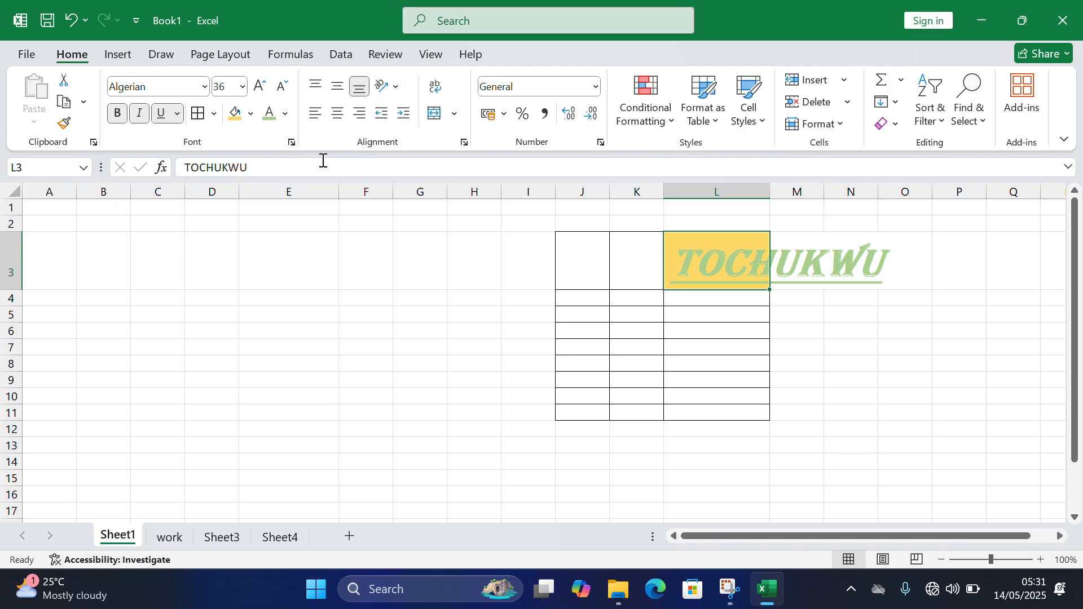
- Reduce the name in cell L3 to font size 26 with Decrease Font Size, and undo the last reduction
left_click(284, 88)
left_click(284, 88)
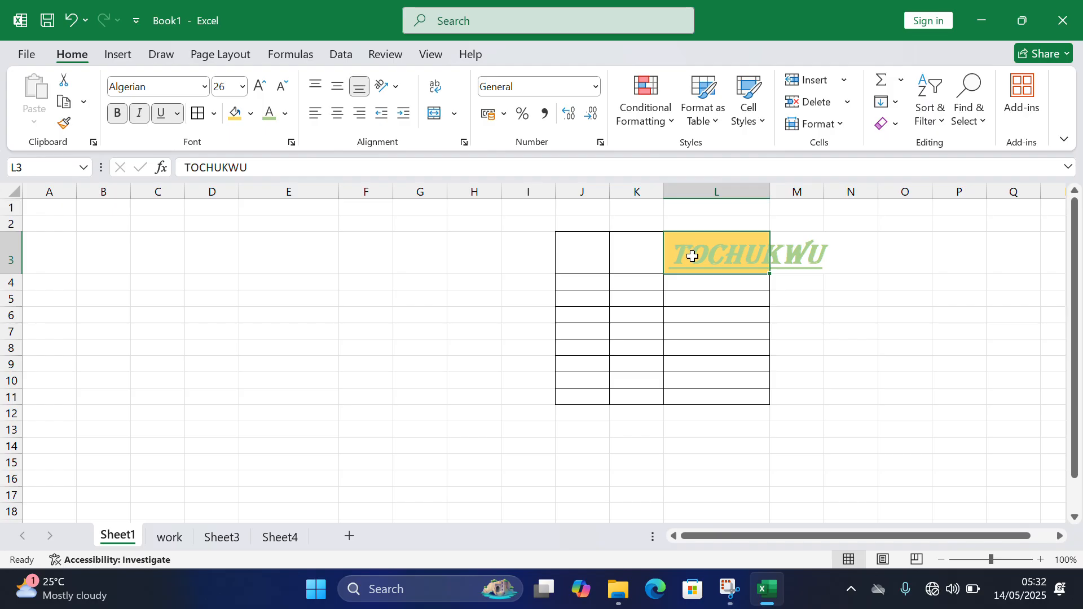
key("ctrl+z")
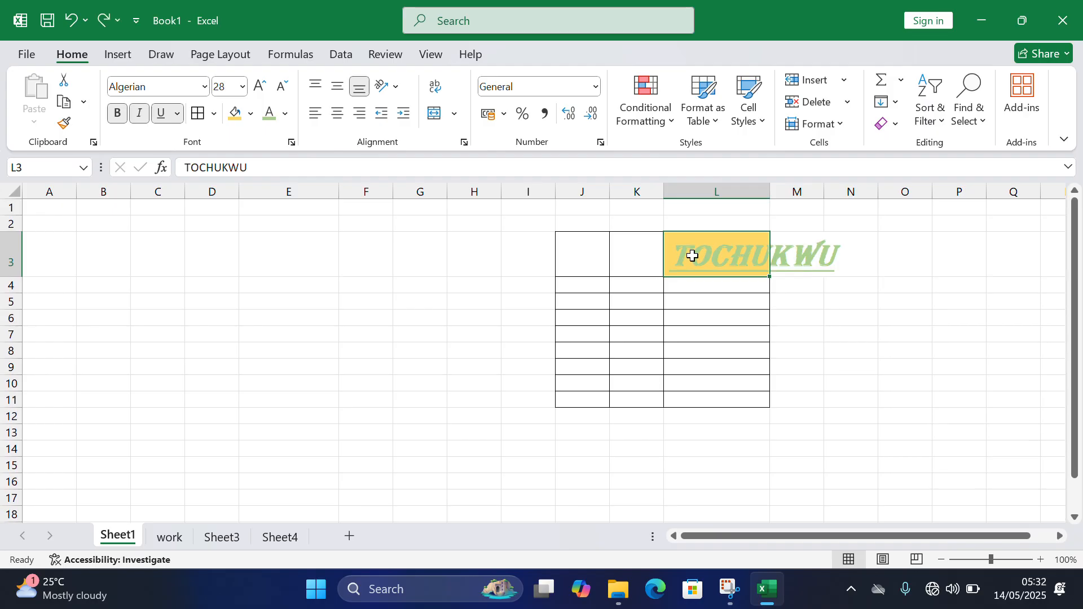
- Clear the name from cell L3, and undo back past its font size, color, fill, column width and underline changes
key("Delete")
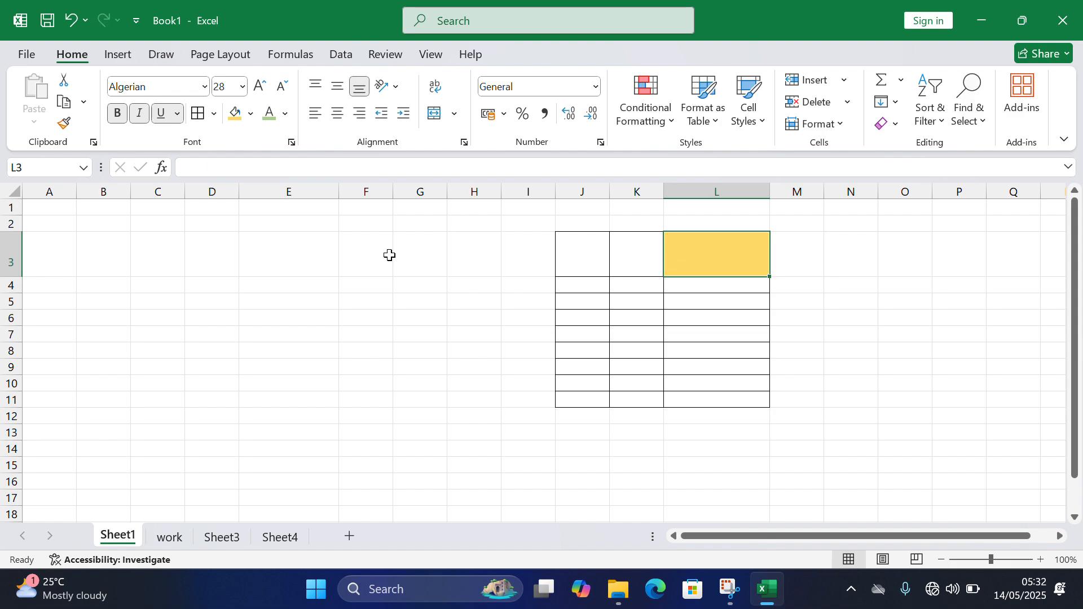
key("ctrl+z")
key("ctrl+z")
key("ctrl+z")
key("ctrl+z")
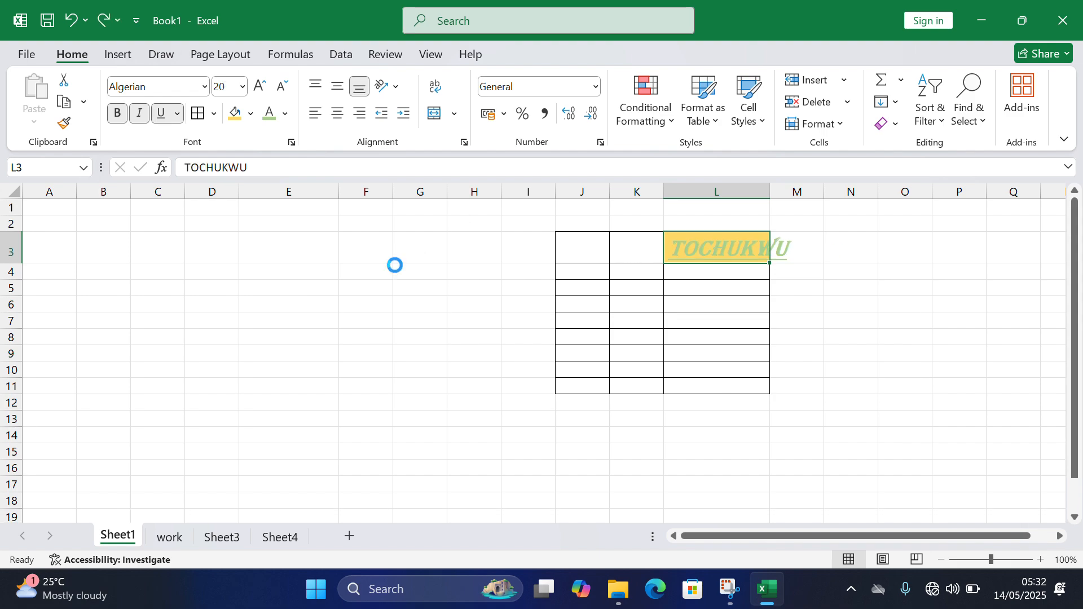
key("ctrl+z")
key("ctrl+z")
key("ctrl+z")
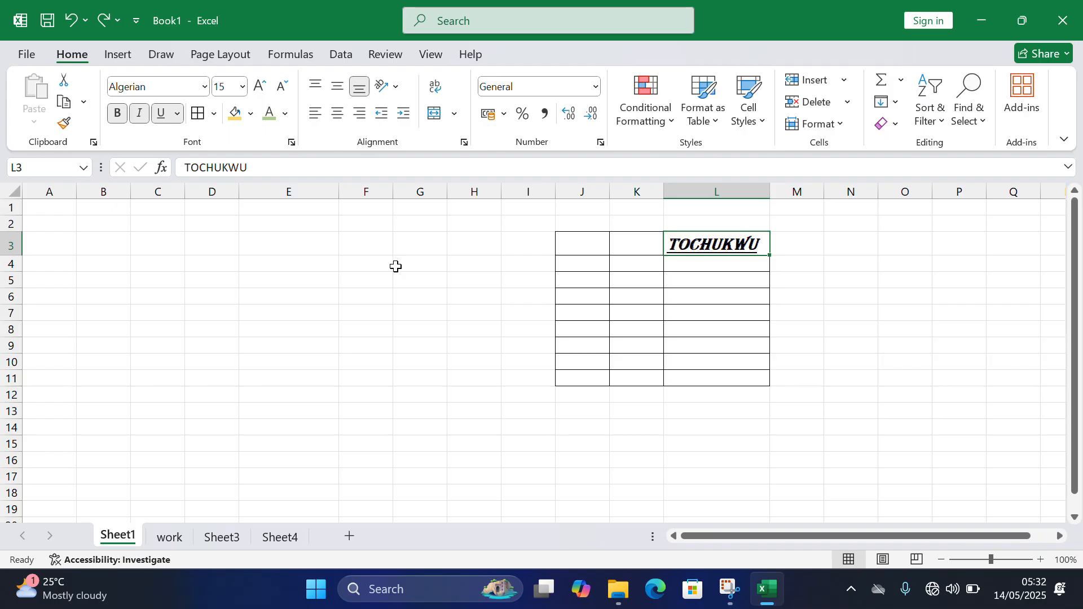
key("ctrl+z")
key("ctrl+z")
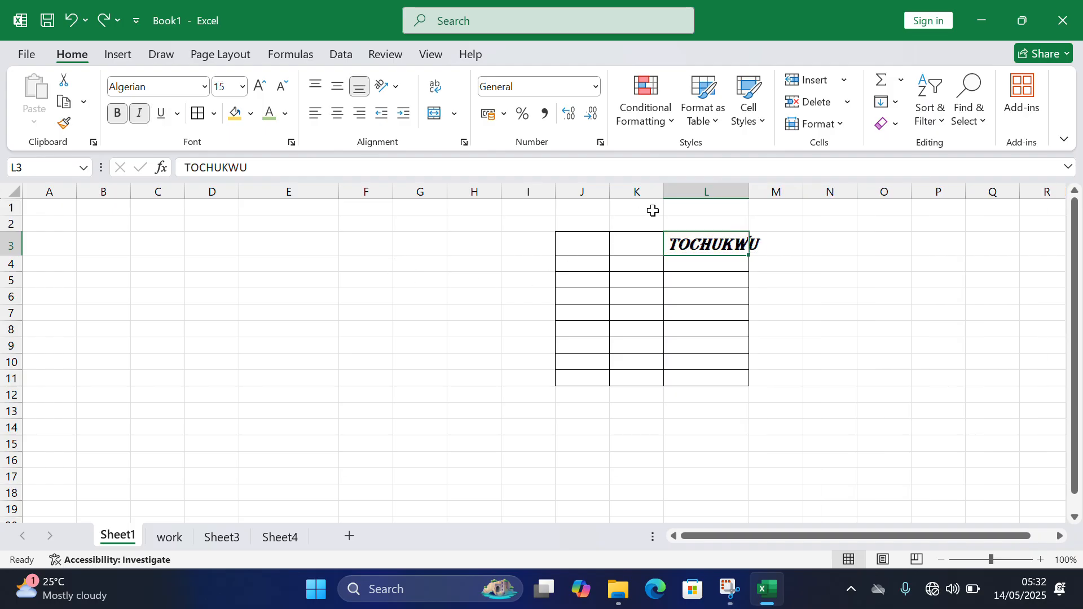
- Widen column L and make row 3 much taller, and align the name in cell L3 to the top
left_click_drag(749, 192, 790, 209)
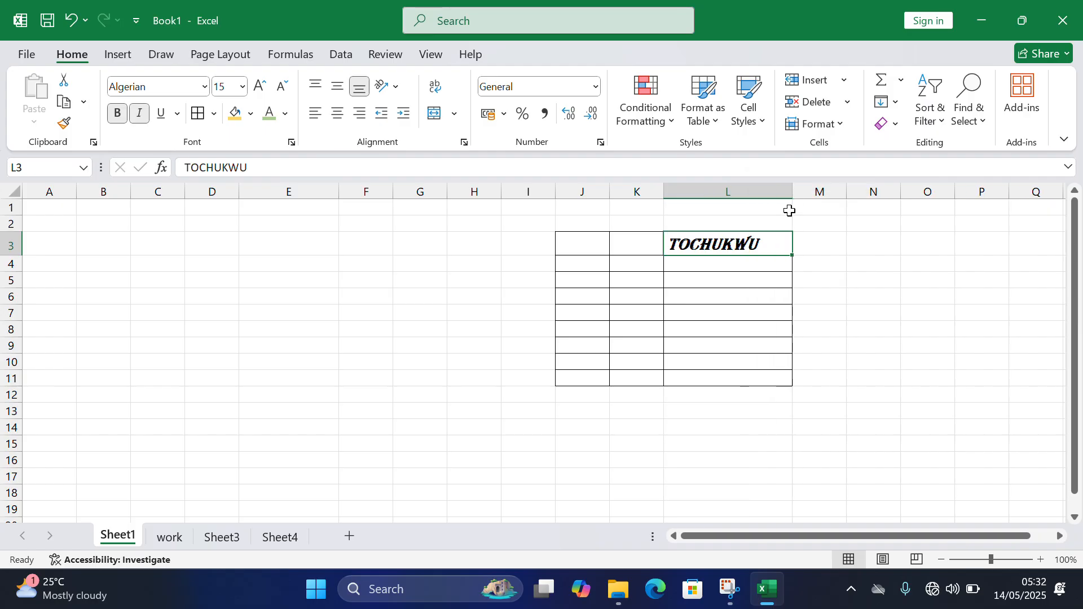
left_click_drag(12, 256, 10, 353)
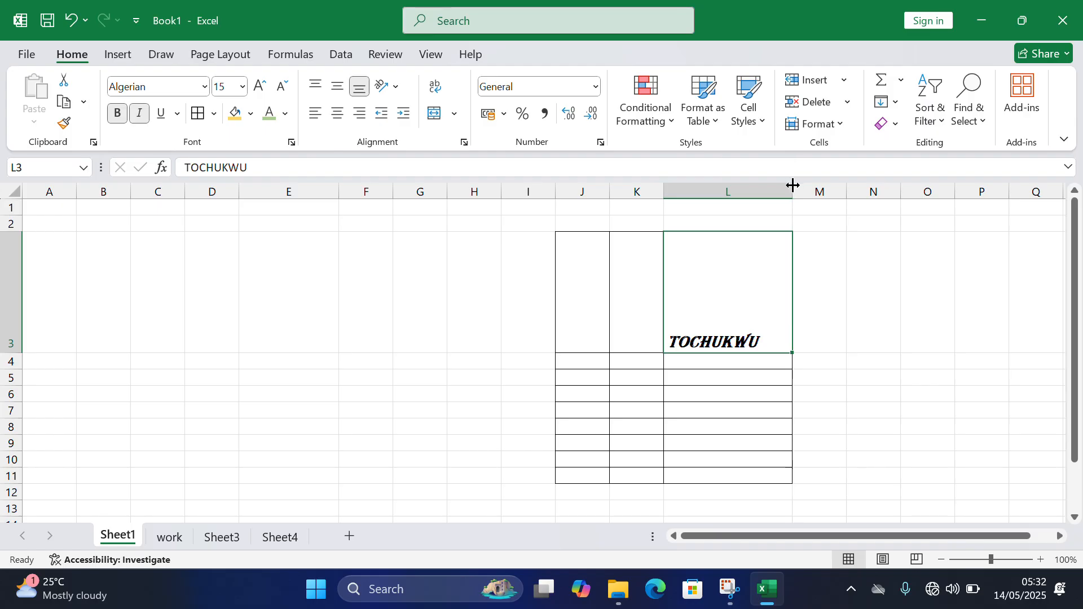
left_click_drag(793, 192, 817, 193)
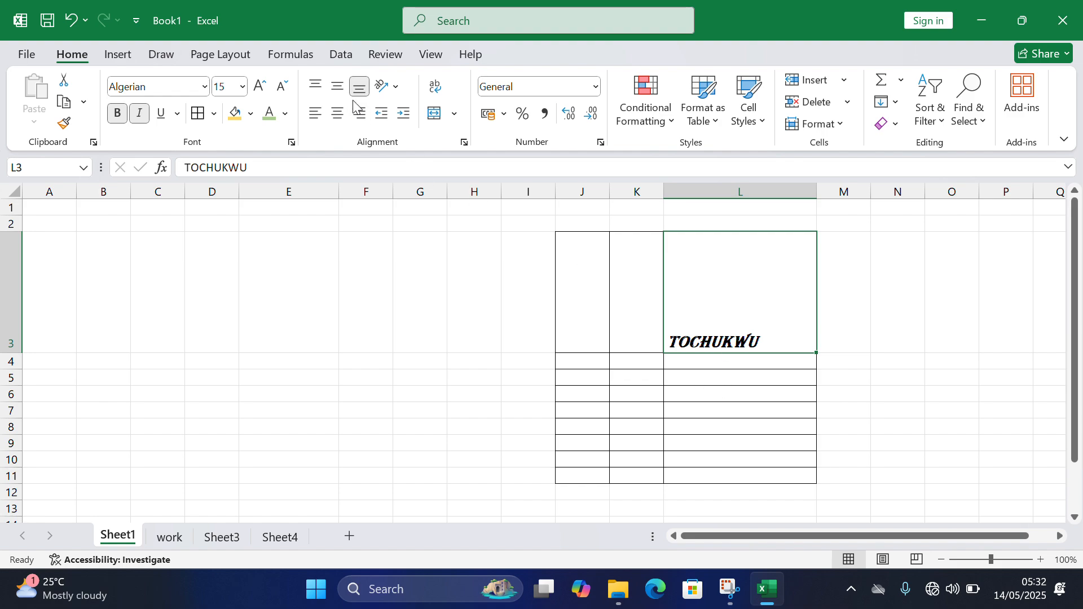
left_click(316, 85)
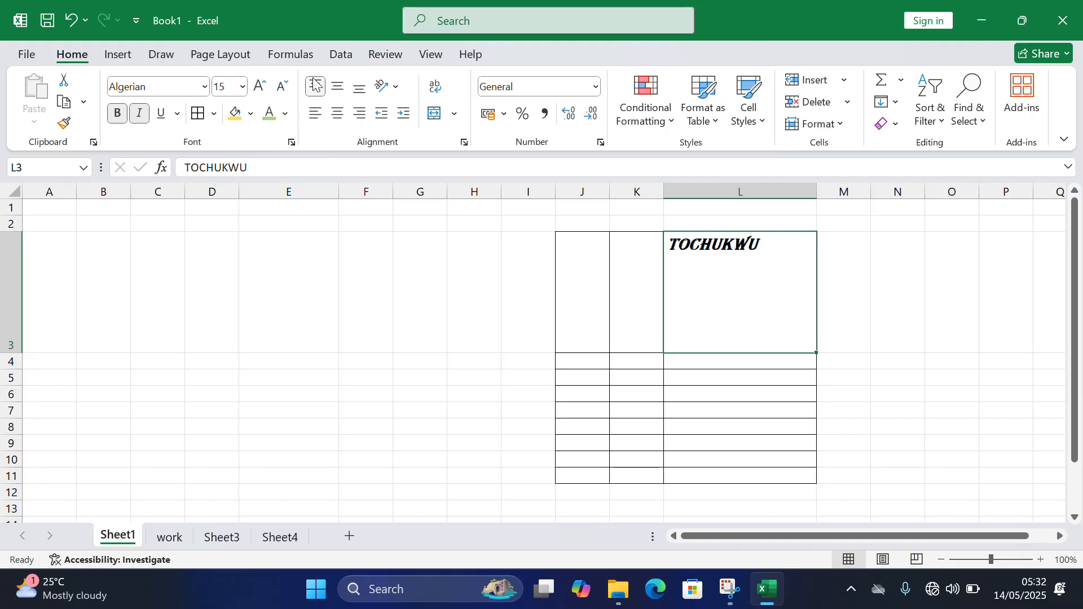
- Enter the same name from cell L3 in cell L4
left_click(700, 366)
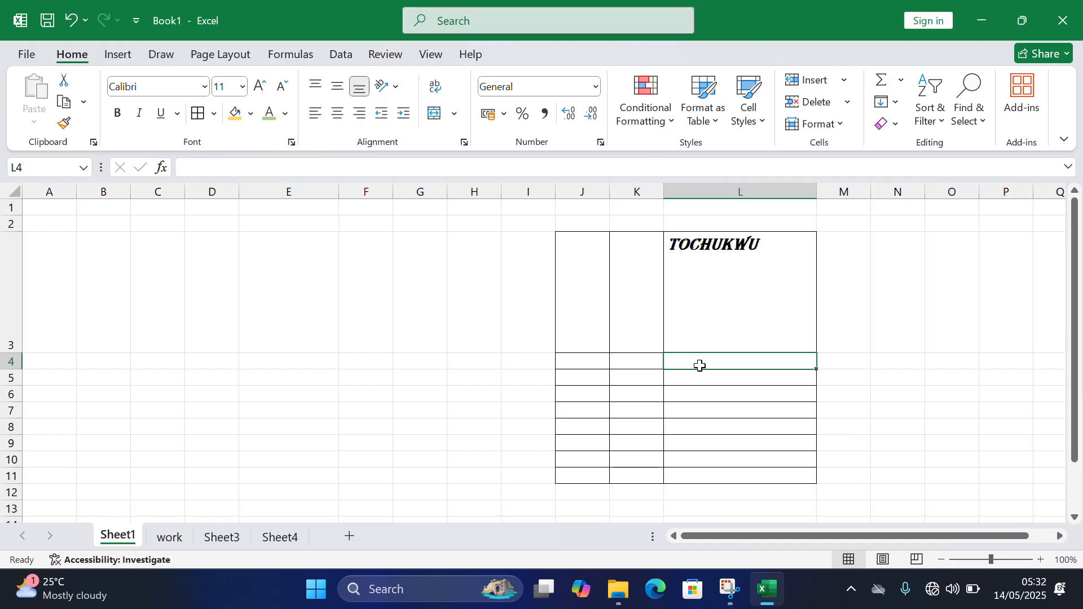
type("TO")
key("Return")
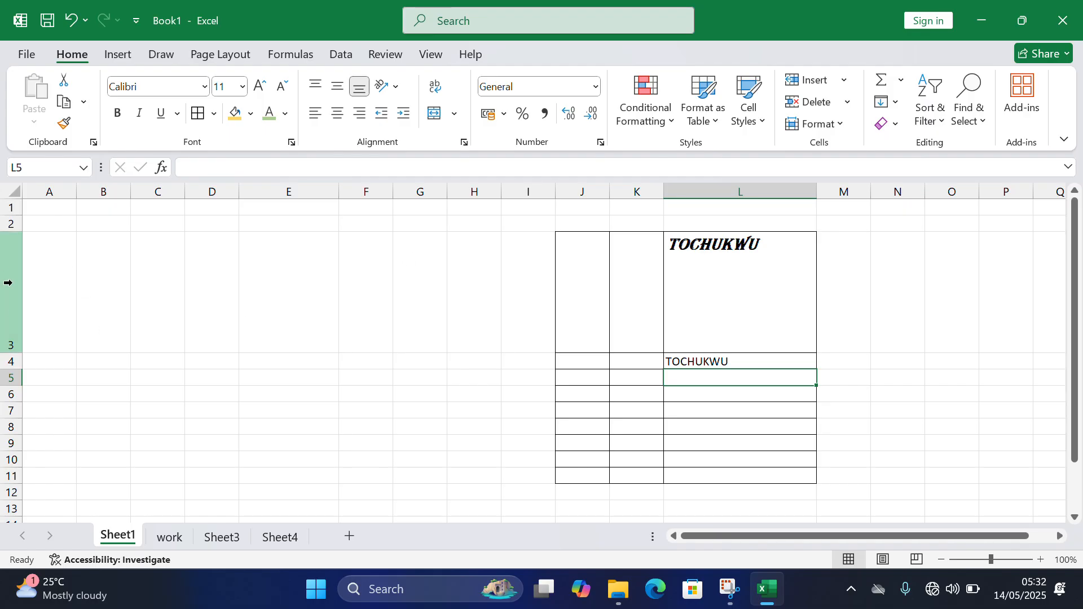
- Apply Top Align to the name in cell L4, and change it to Middle Align
left_click(700, 361)
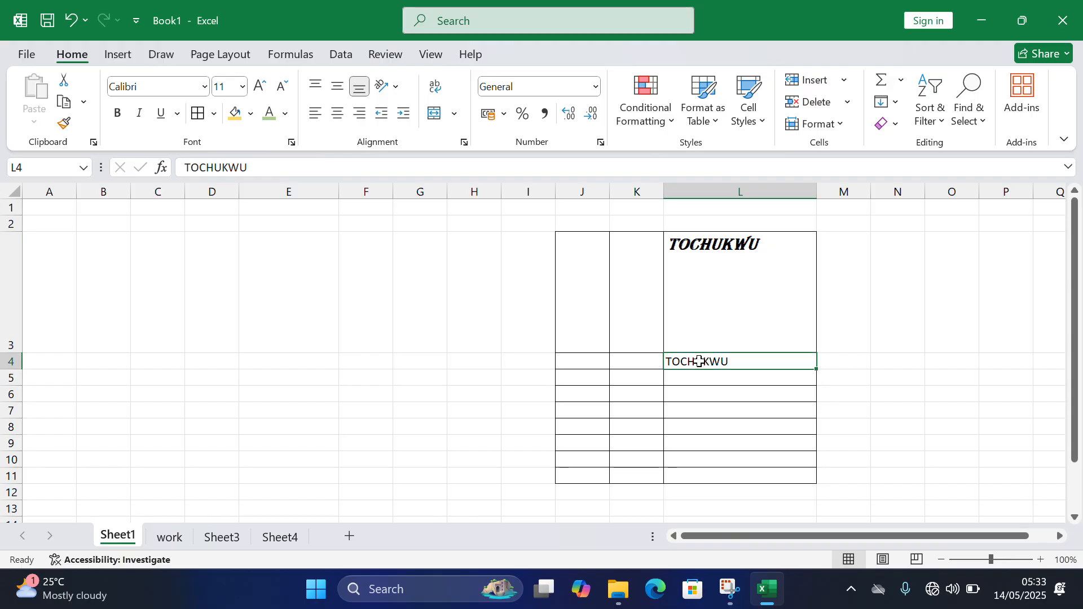
left_click(321, 87)
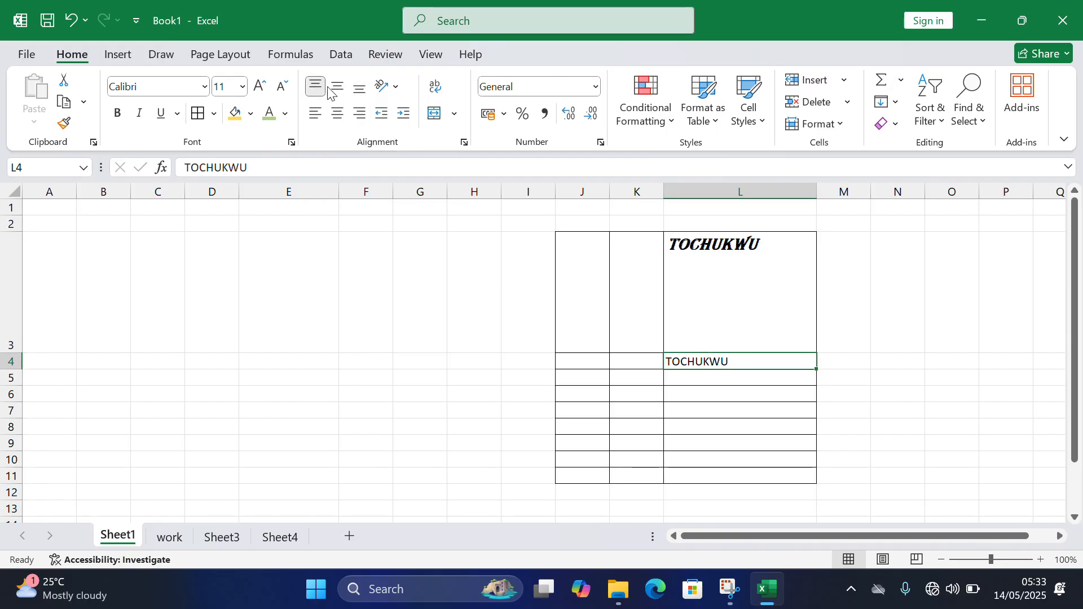
left_click(336, 89)
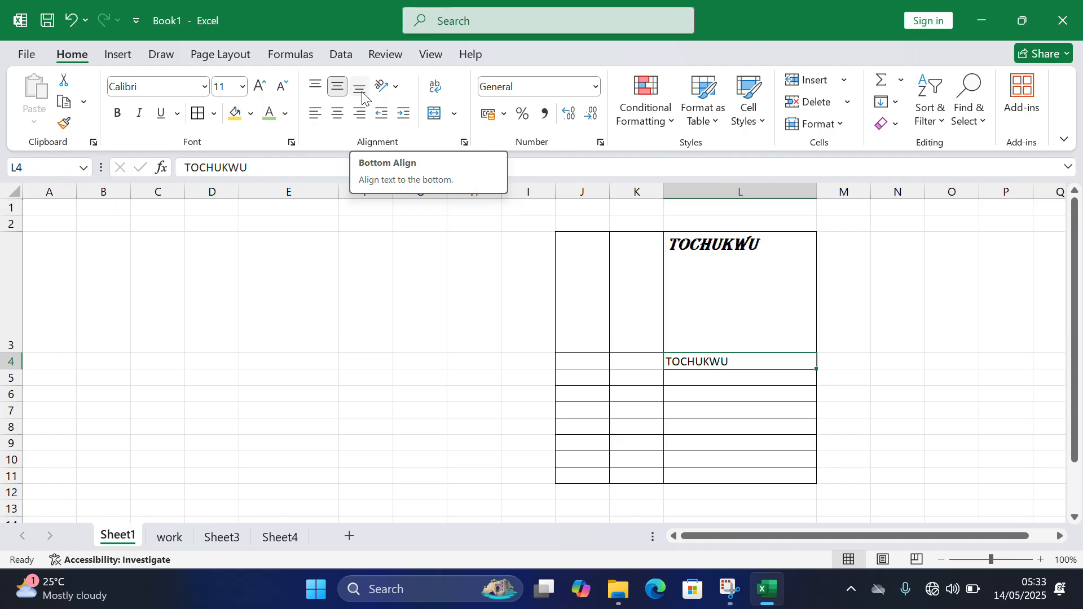
- Apply Middle Align to the name in cell L3, and change it to Bottom Align
left_click(732, 262)
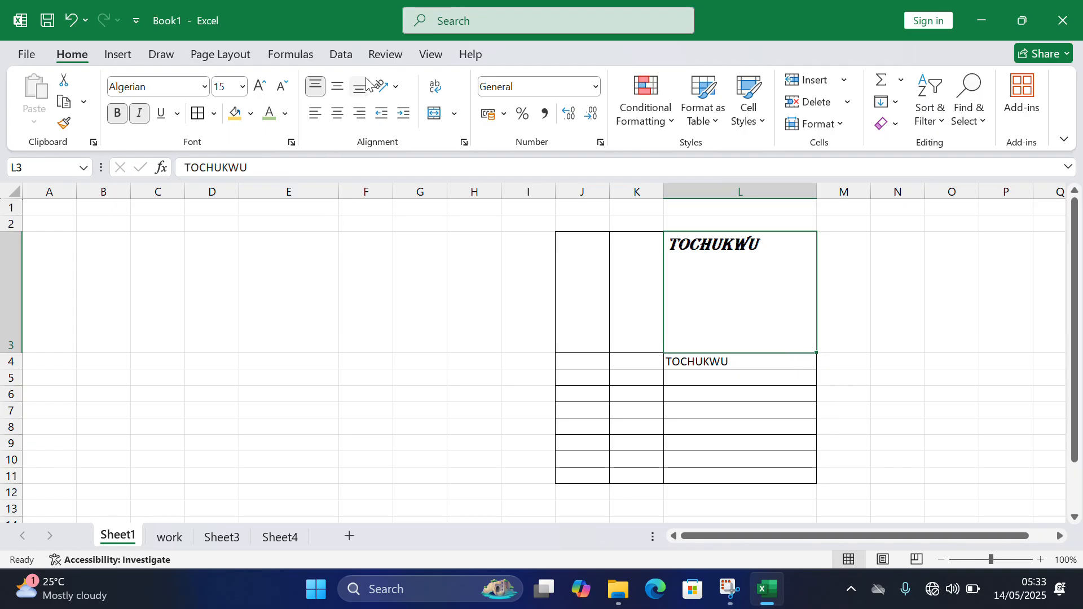
left_click(339, 87)
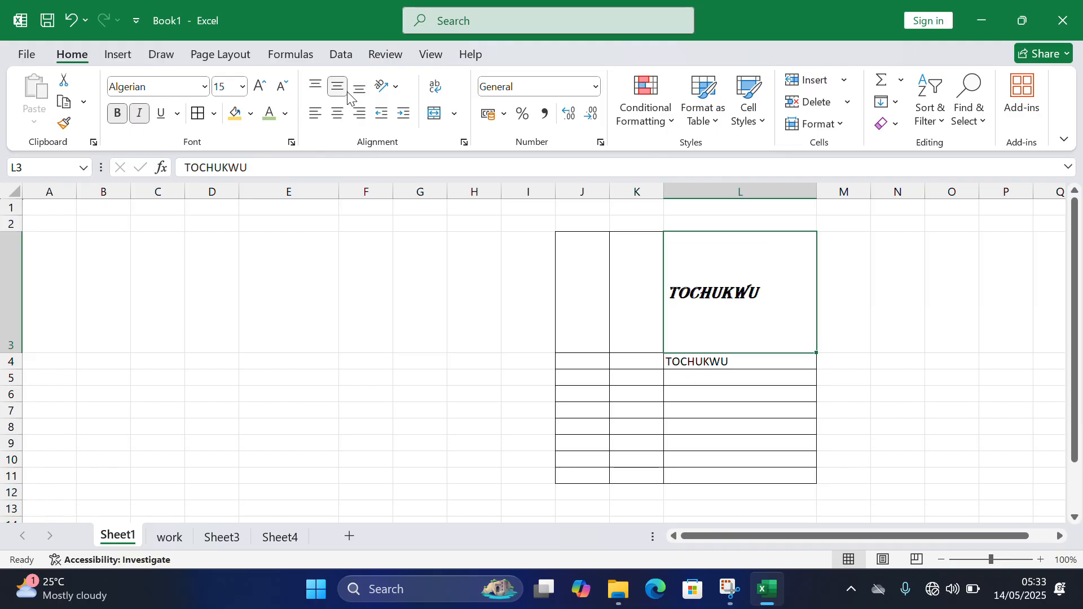
left_click(350, 94)
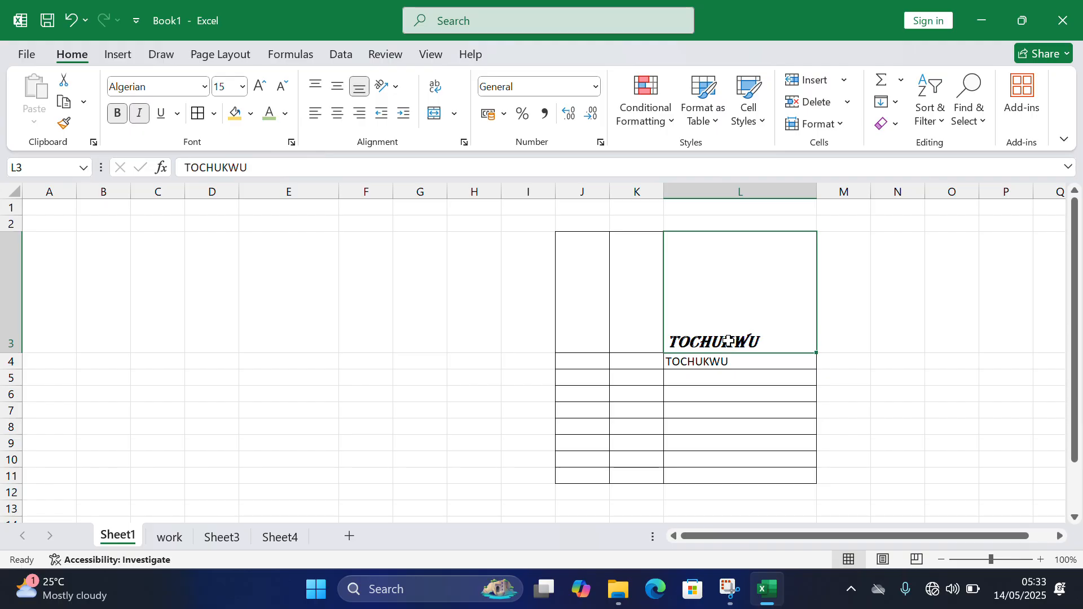
- Replace the name in cell L4 with the number 23
left_click(727, 368)
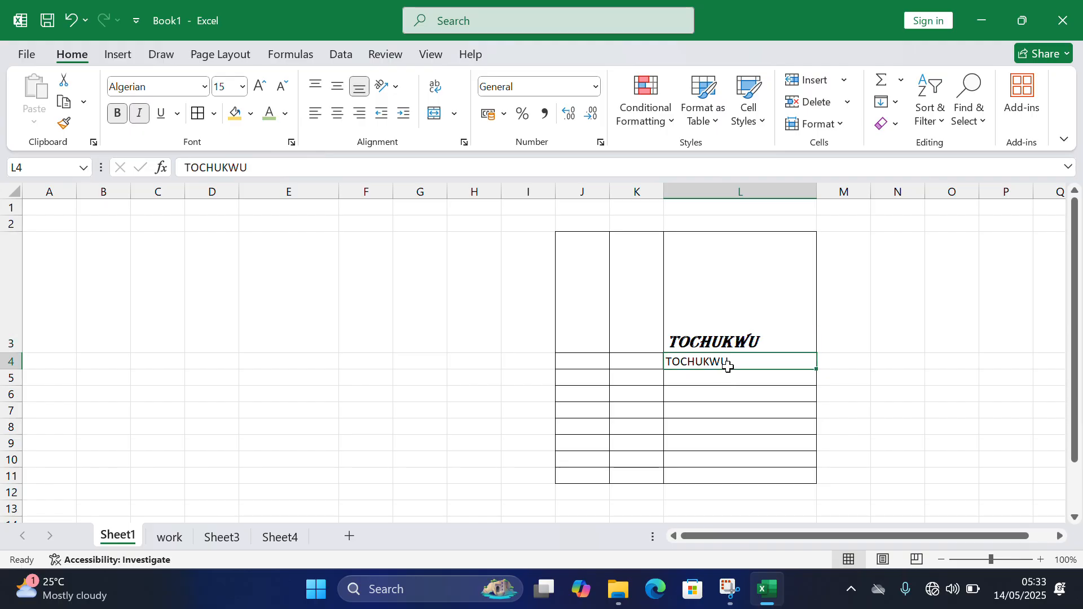
type("23")
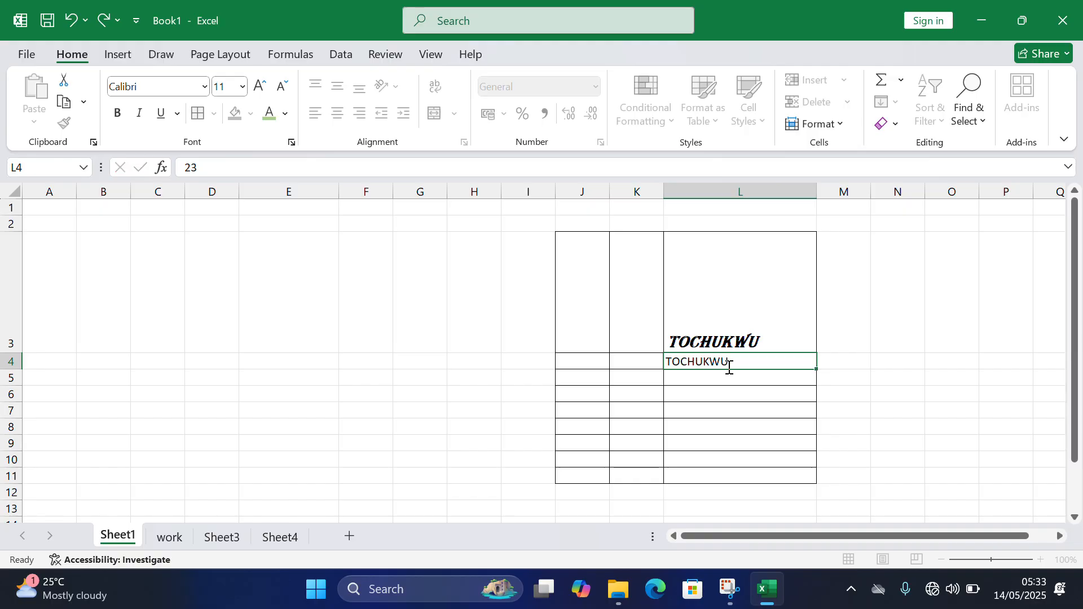
key("Return")
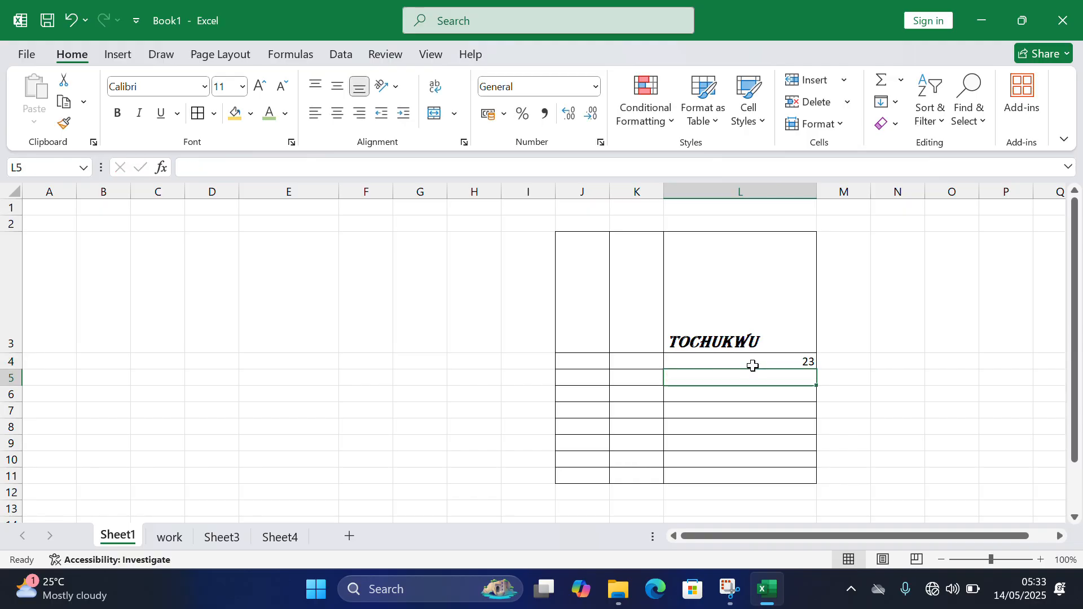
- Add an apostrophe after the number in cell L4 to make it 23', and clear the cell's contents
left_click(791, 364)
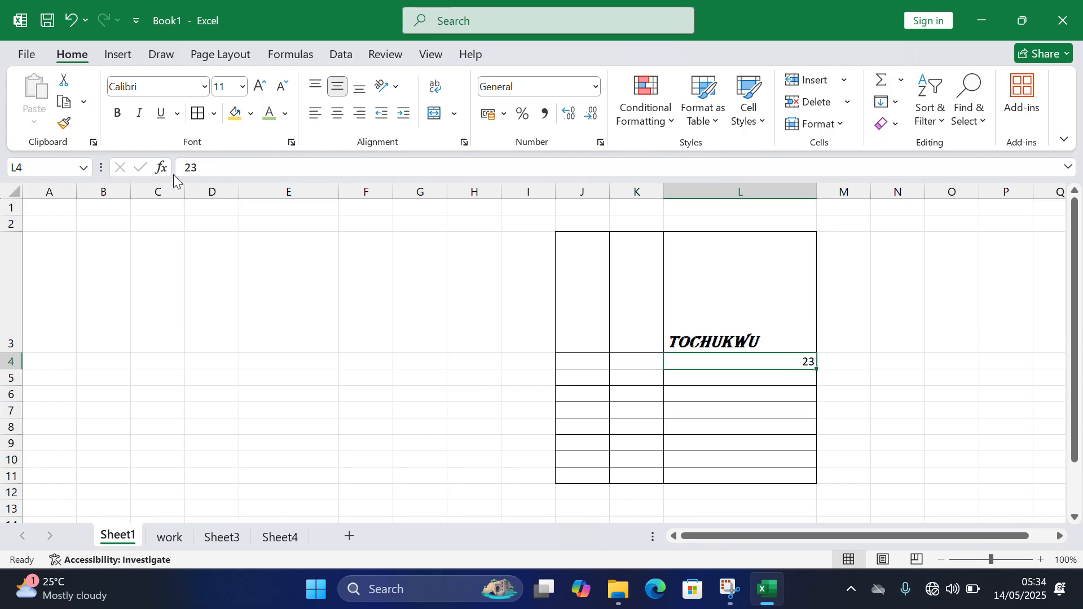
left_click(198, 163)
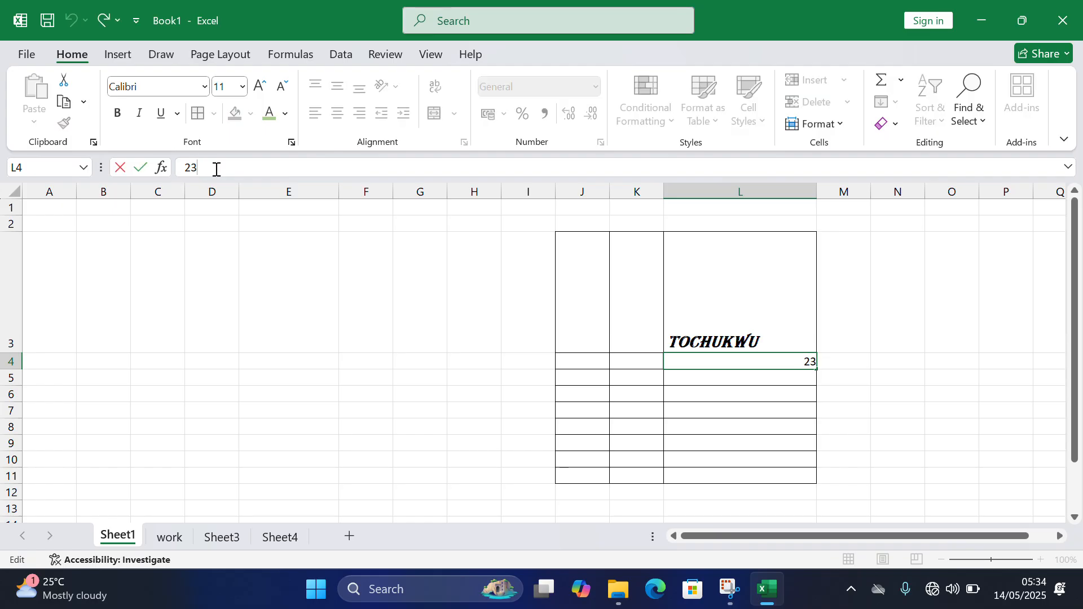
key("Return")
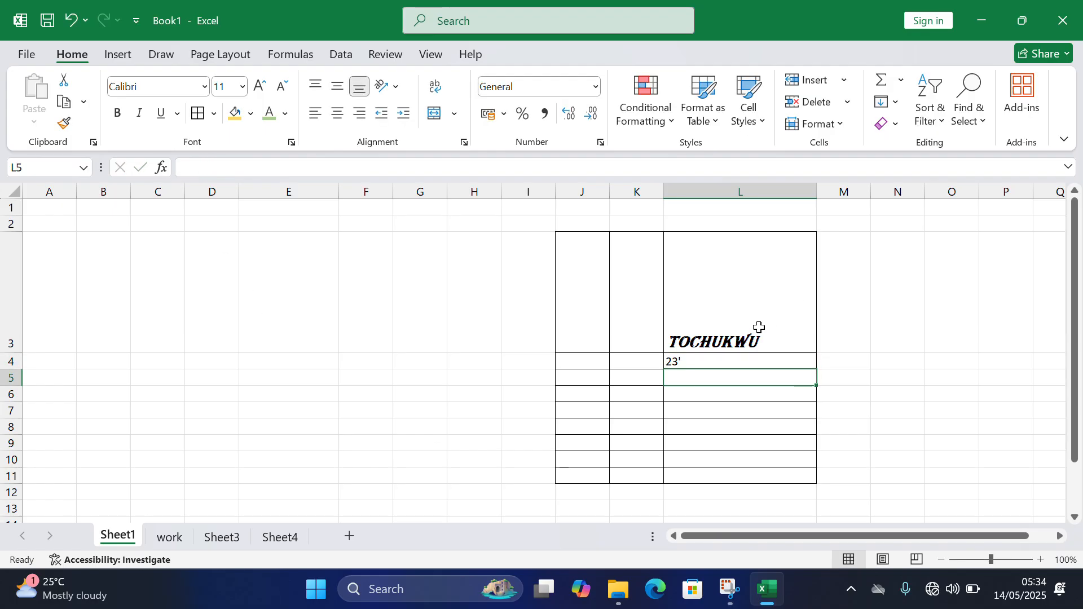
left_click(713, 360)
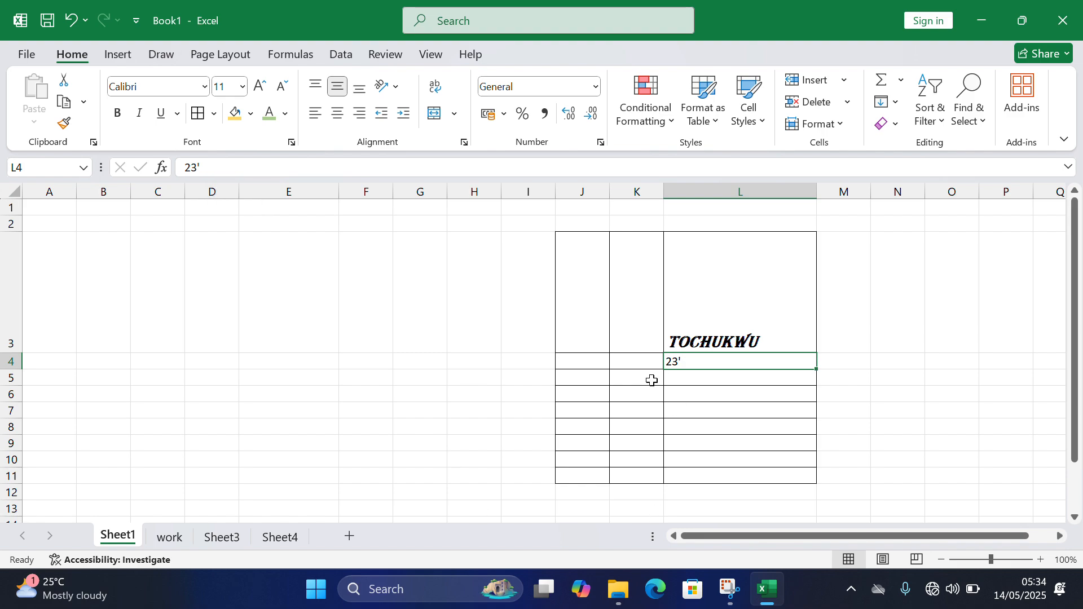
key("Delete")
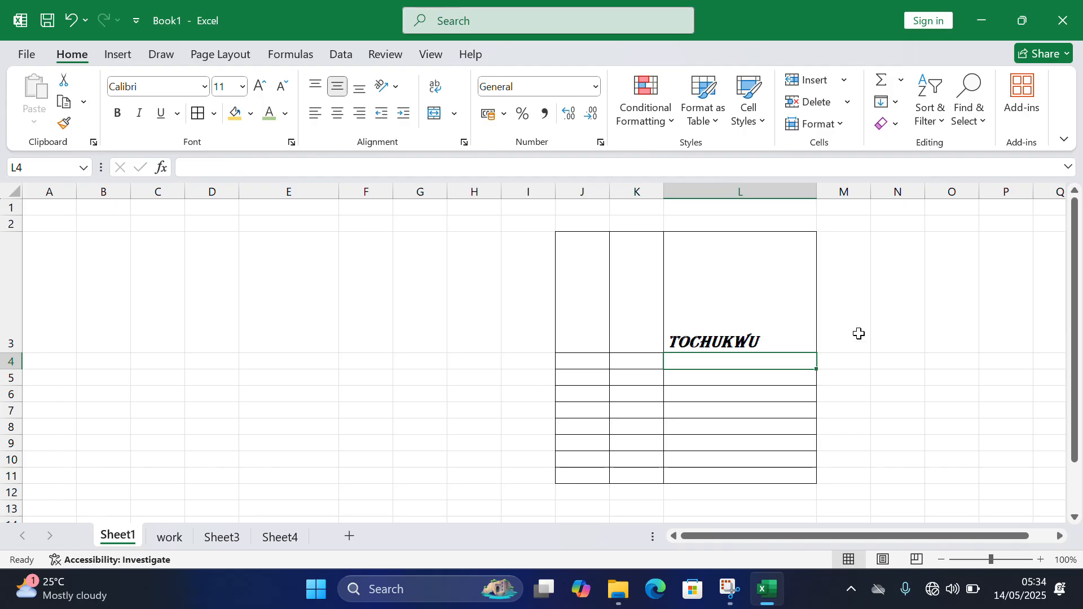
- Angle the name in cell L3 counterclockwise, and turn that orientation off again
left_click(765, 330)
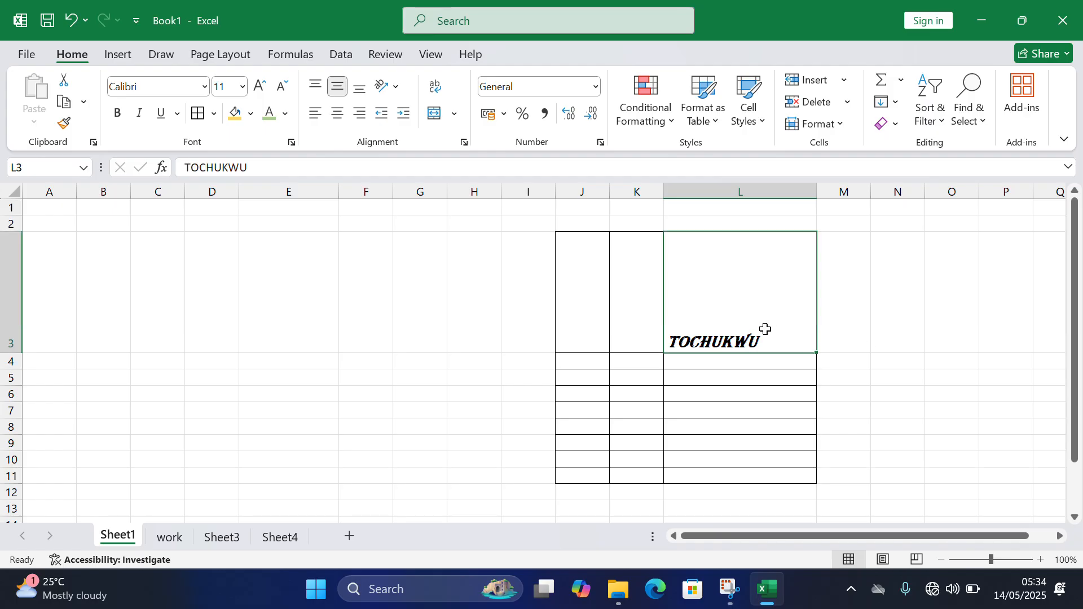
left_click(383, 89)
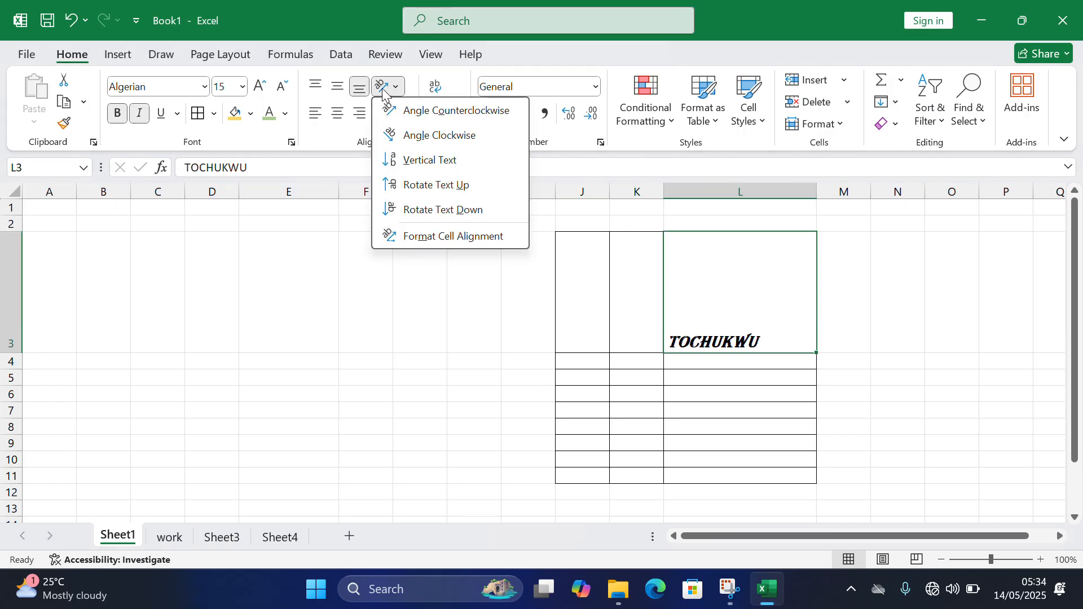
left_click(442, 120)
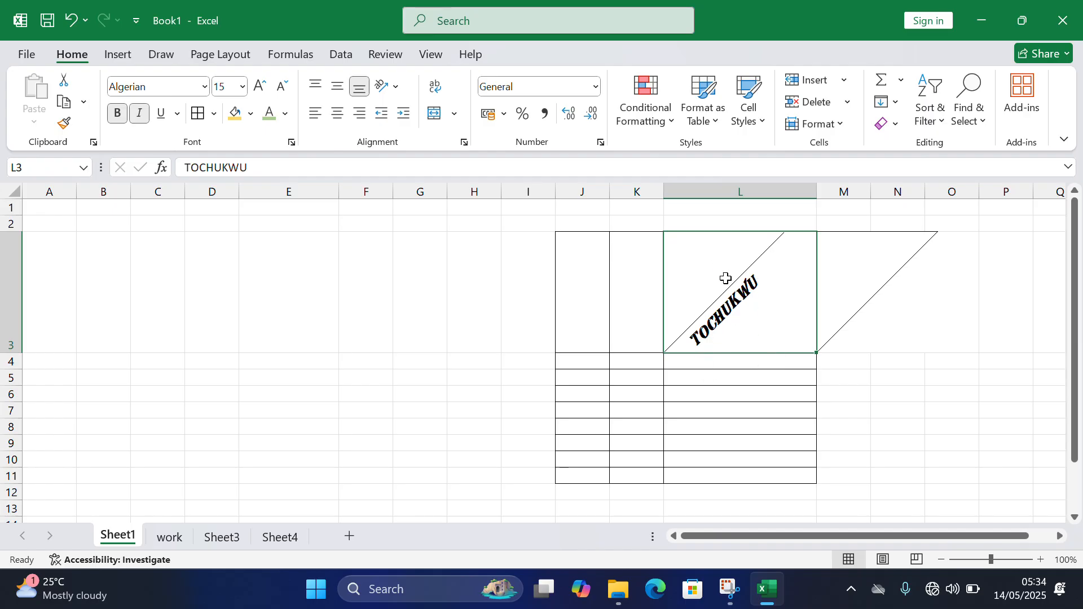
left_click(389, 90)
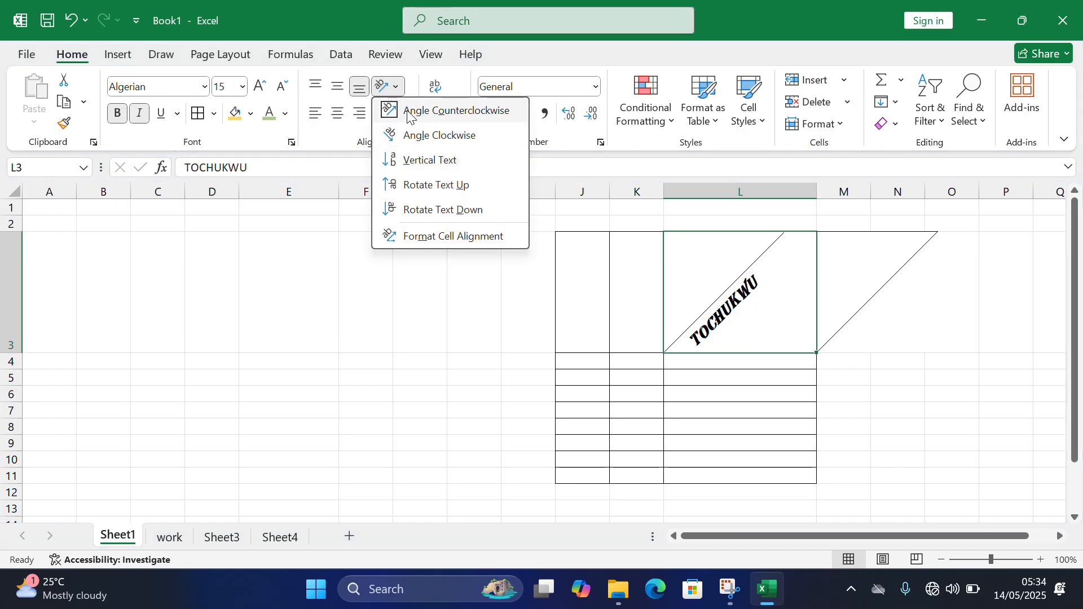
left_click(388, 111)
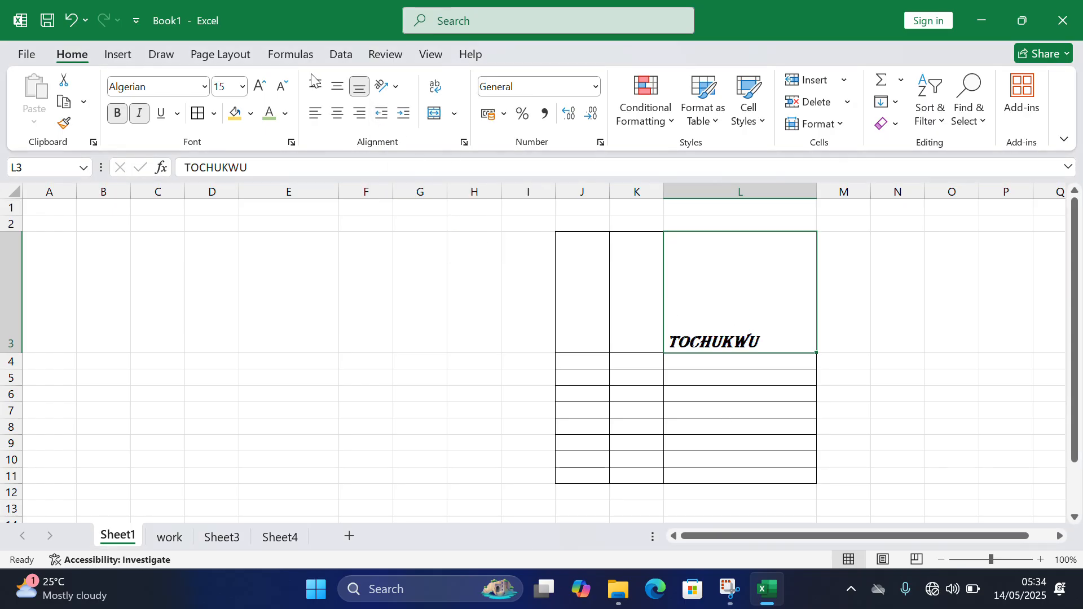
- Apply Rotate Text Up to the name in cell L3, and align it to the top and left of the cell
left_click(382, 97)
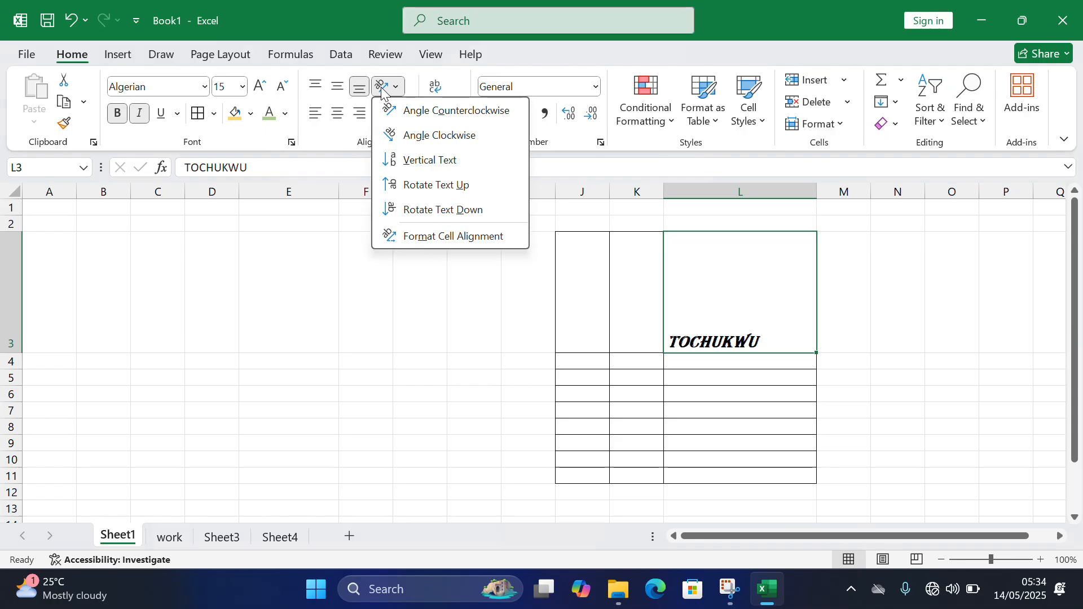
left_click(416, 183)
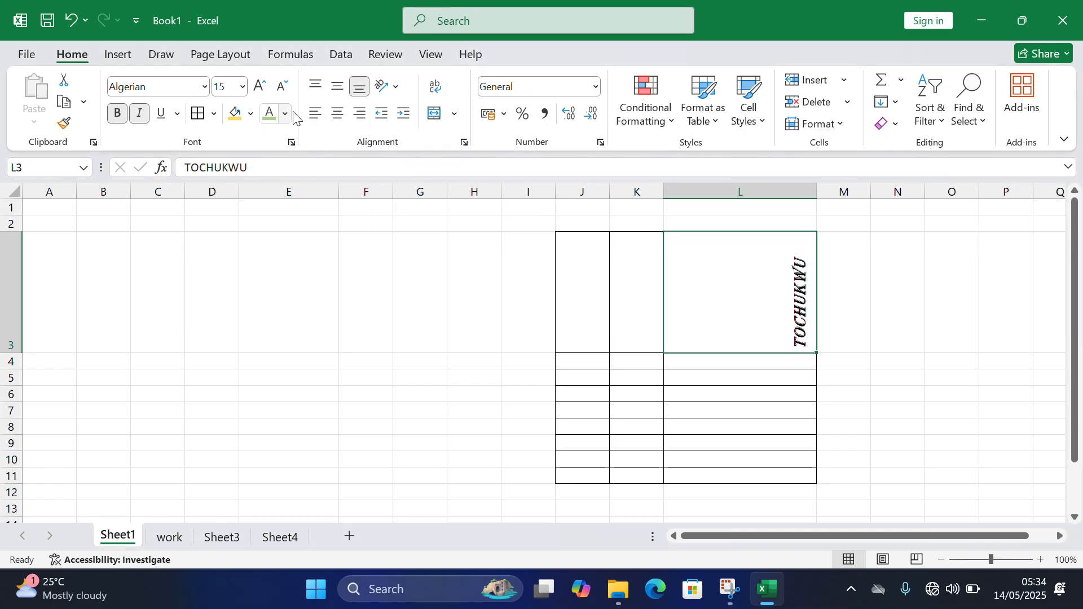
left_click(315, 87)
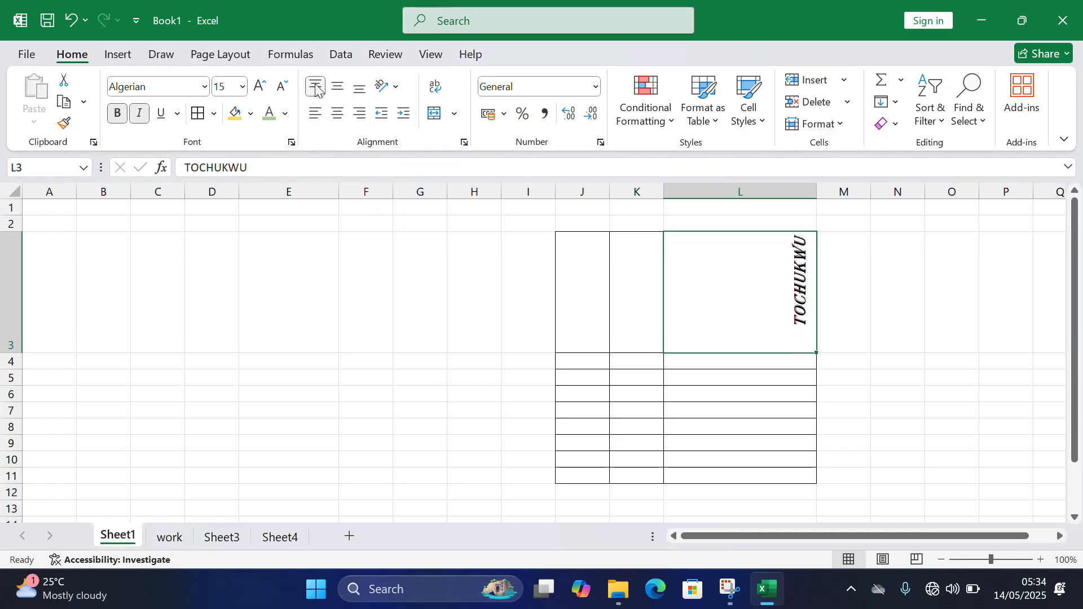
left_click(316, 115)
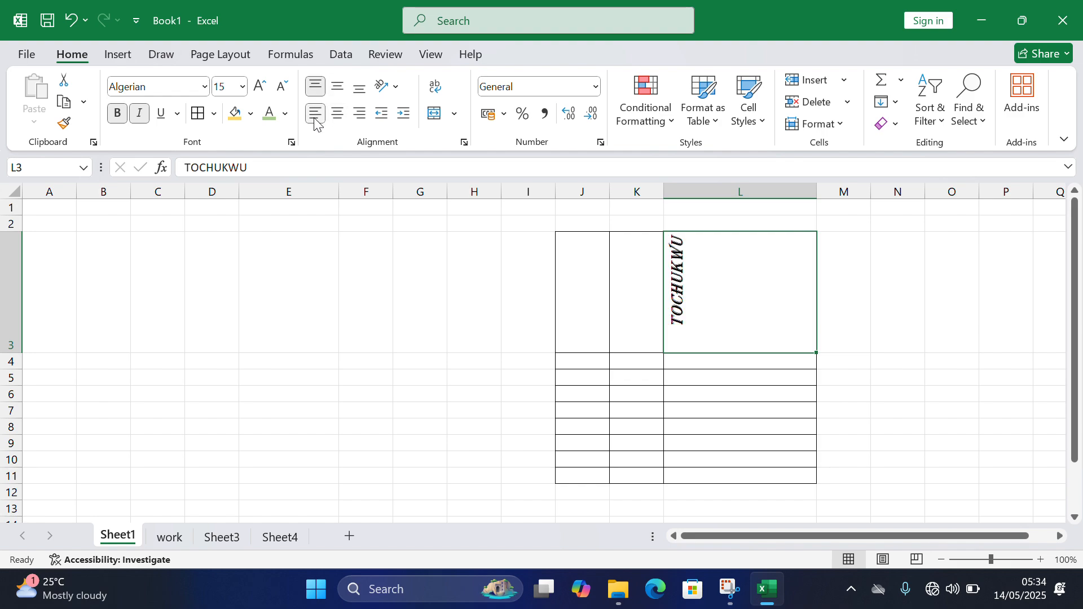
- Return the name in cell L3 to horizontal orientation, and add EXCEL CLASS 2025 after it
left_click(389, 87)
left_click(388, 185)
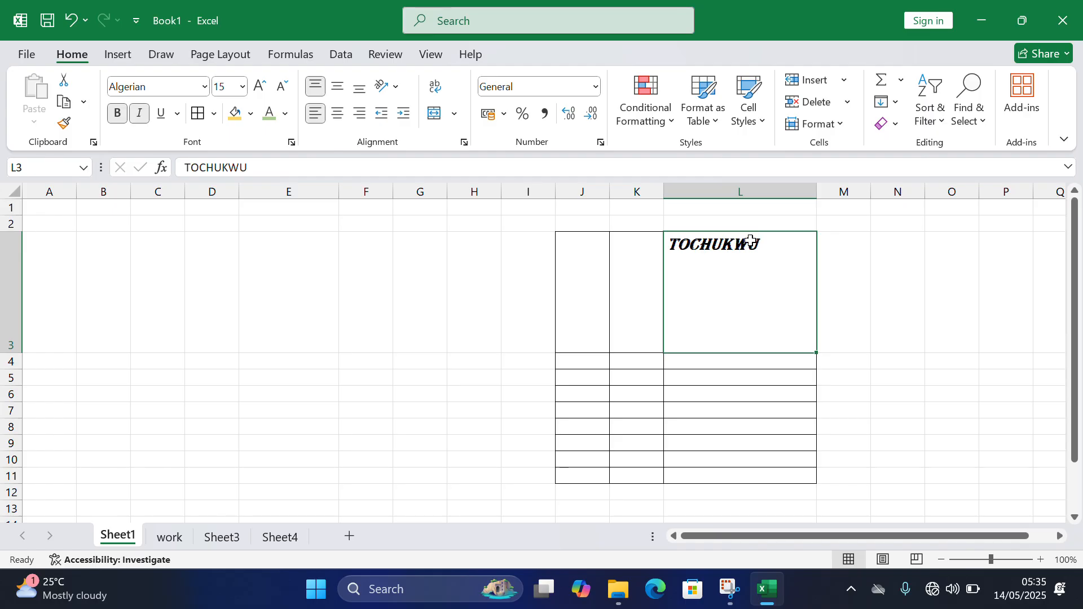
double_click(768, 248)
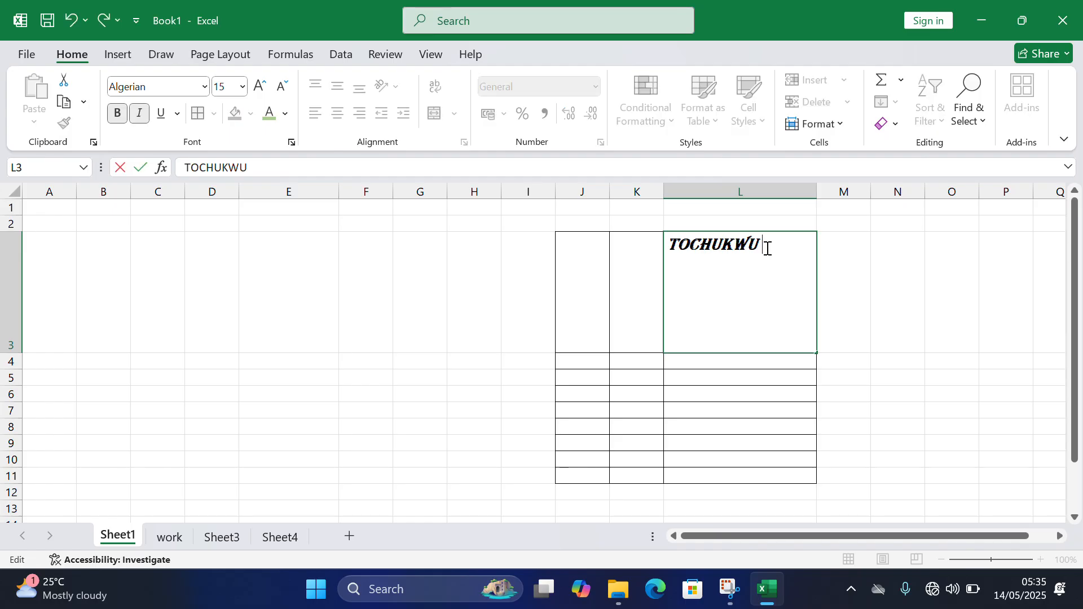
type("EXCE")
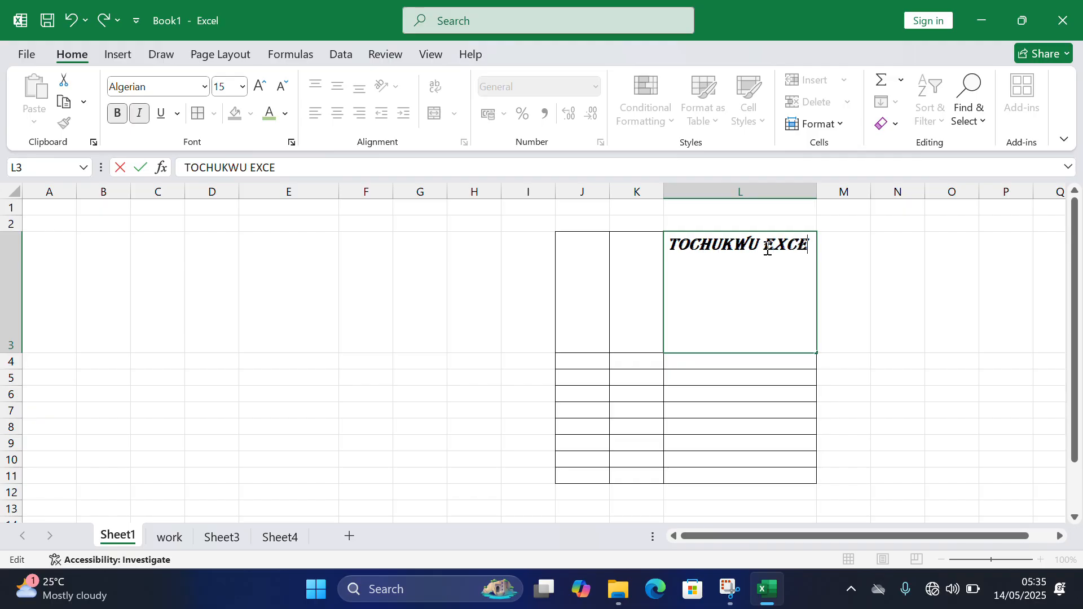
type("L CLASS 2")
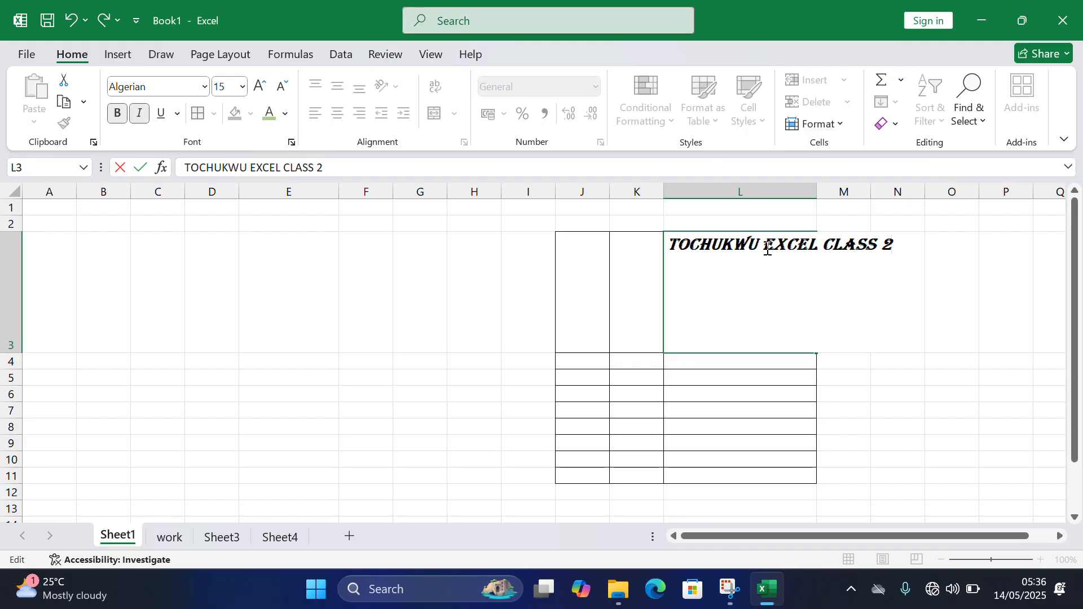
type("025")
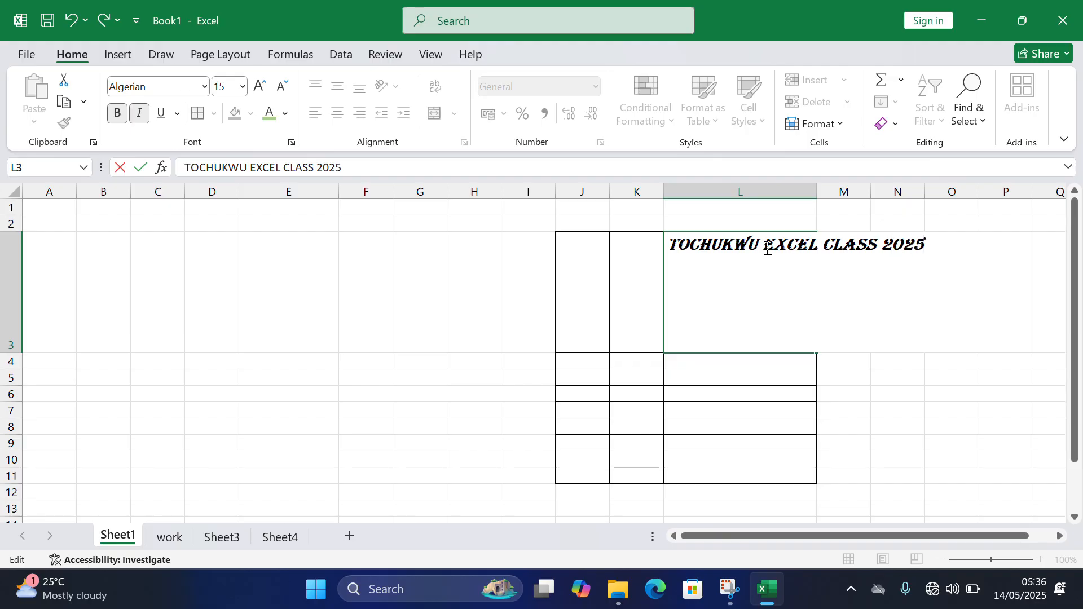
left_click(718, 318)
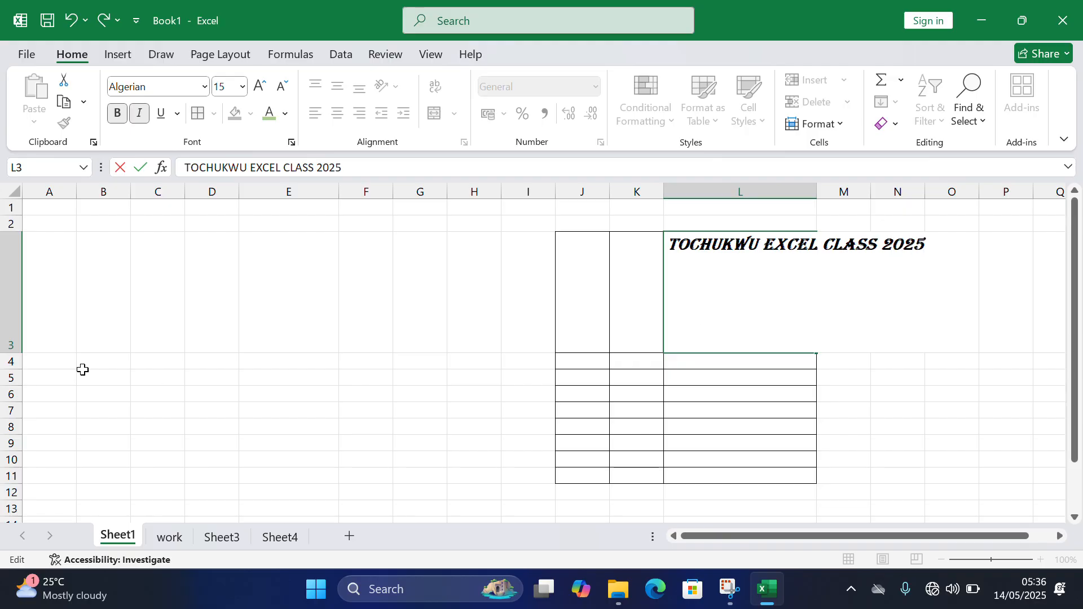
- Fit the height of row 3 to its content, and wrap the title text in cell L3
left_click(10, 343)
double_click(9, 353)
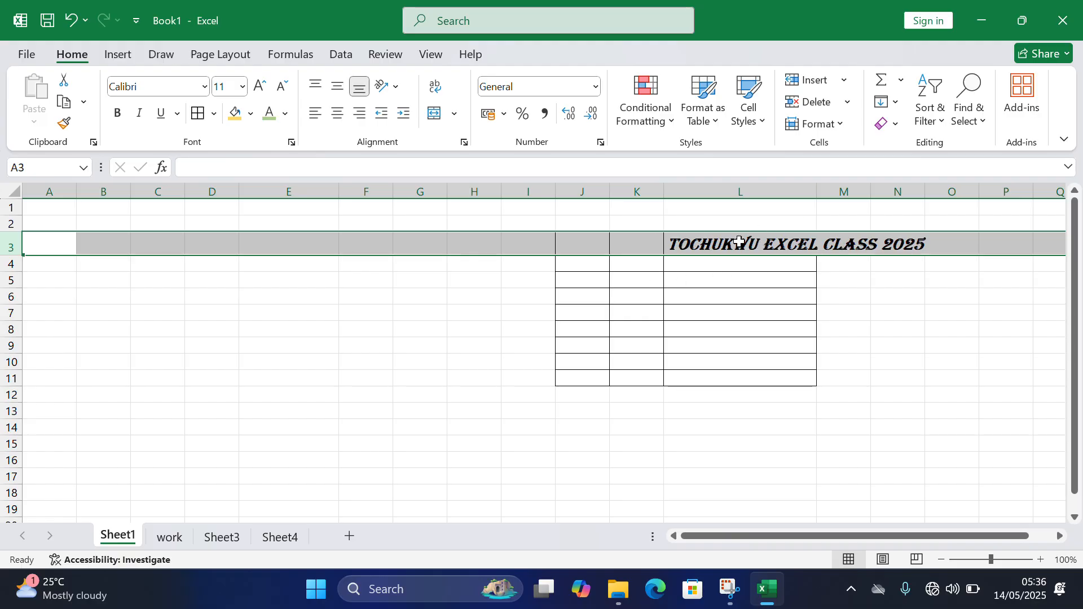
left_click(823, 193)
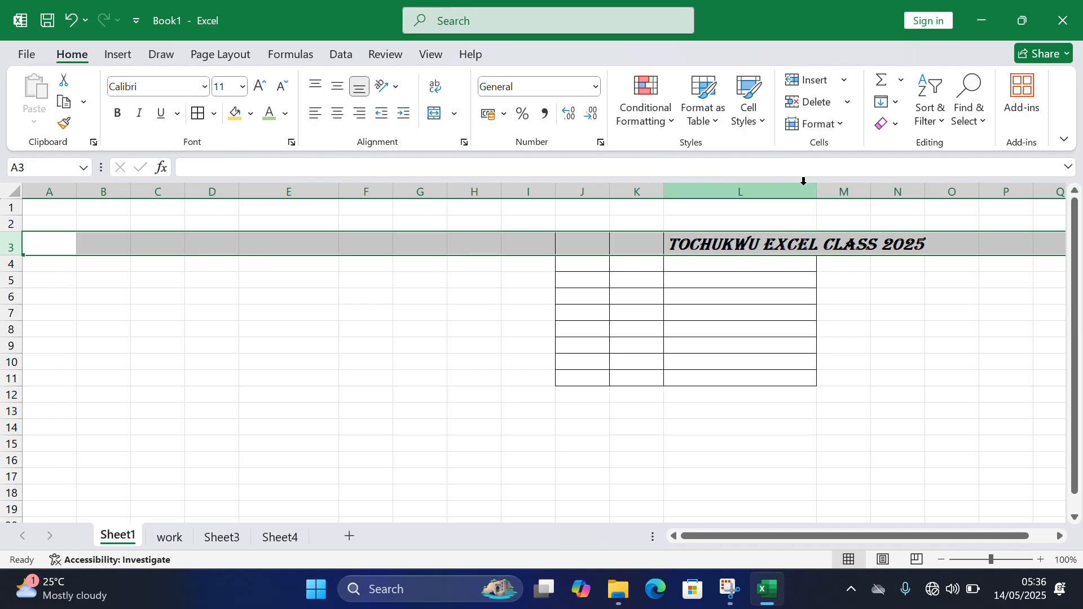
left_click(761, 244)
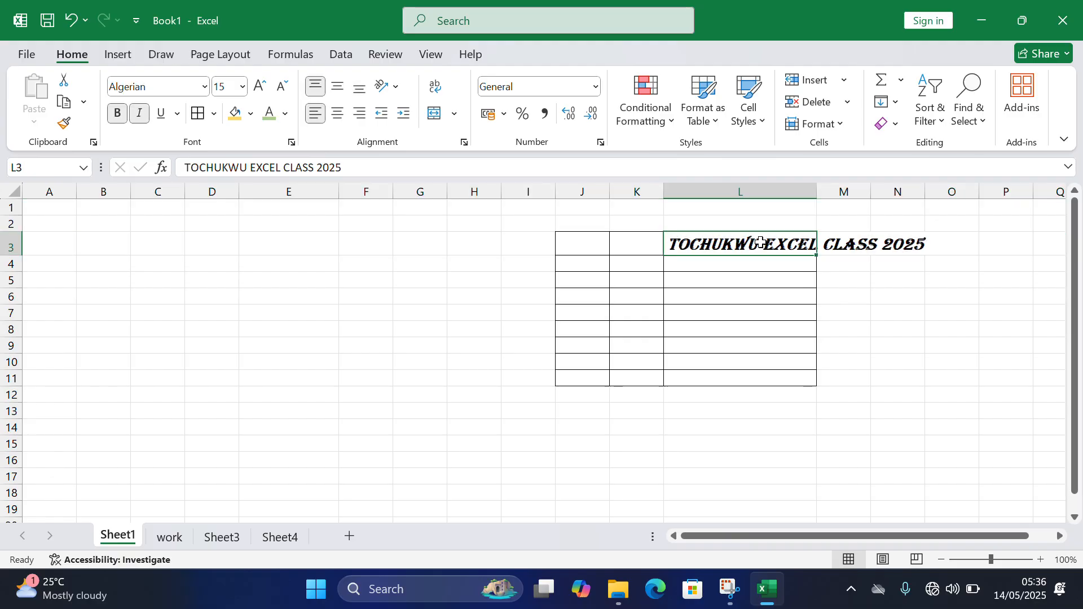
left_click(435, 86)
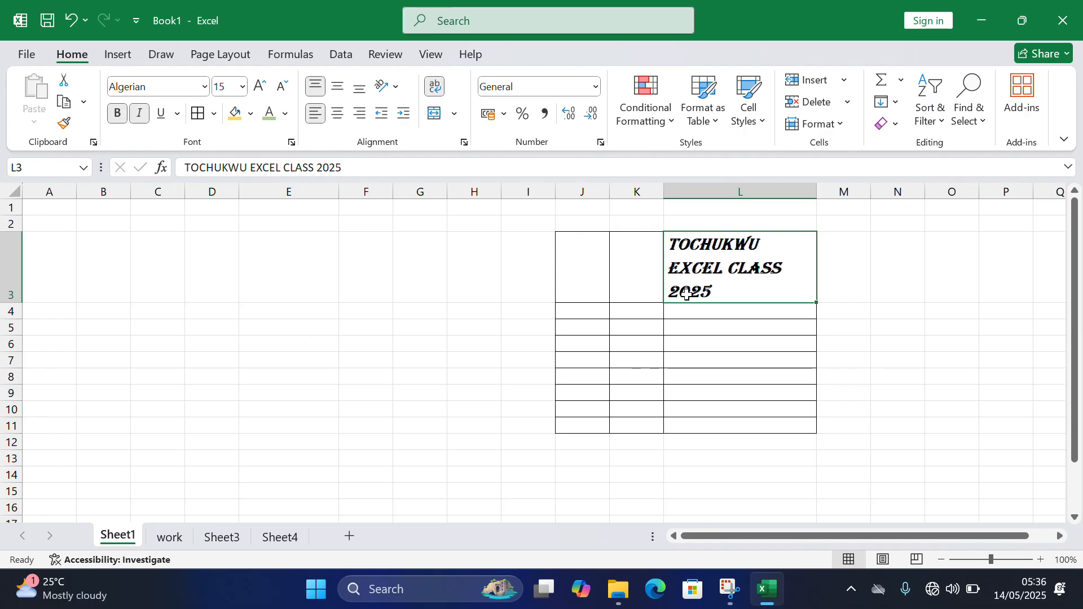
- Move the wrapped title from cell L3 to cell J3
key("ctrl+c")
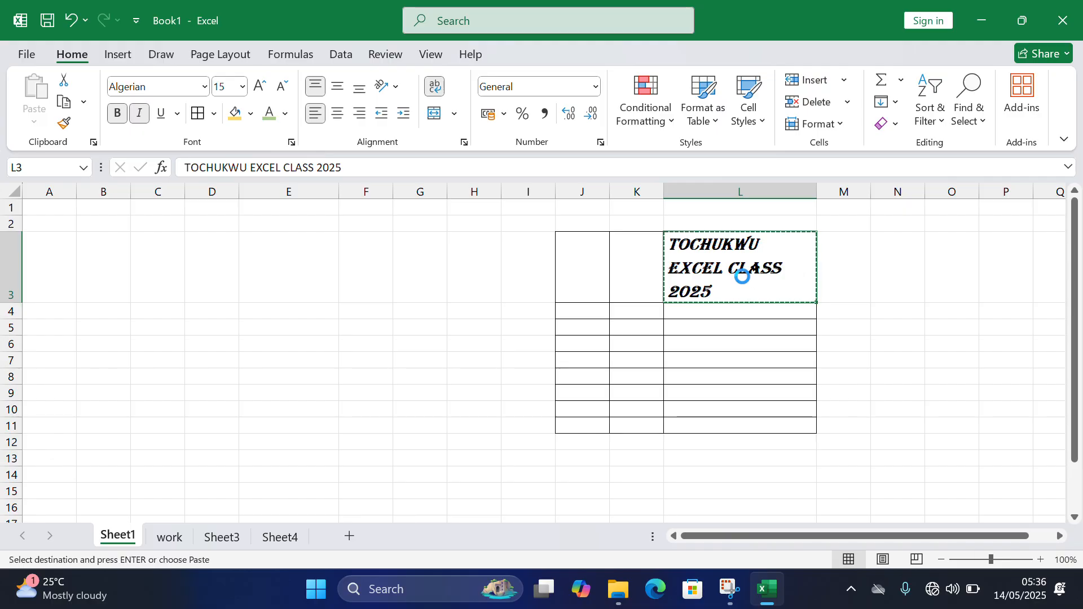
left_click(586, 269)
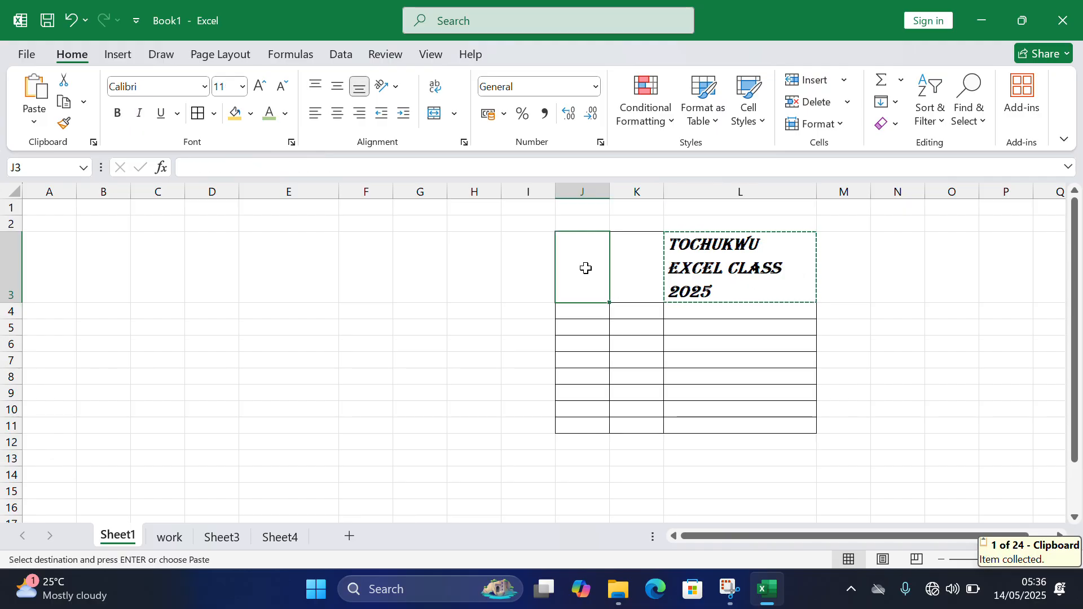
key("ctrl+v")
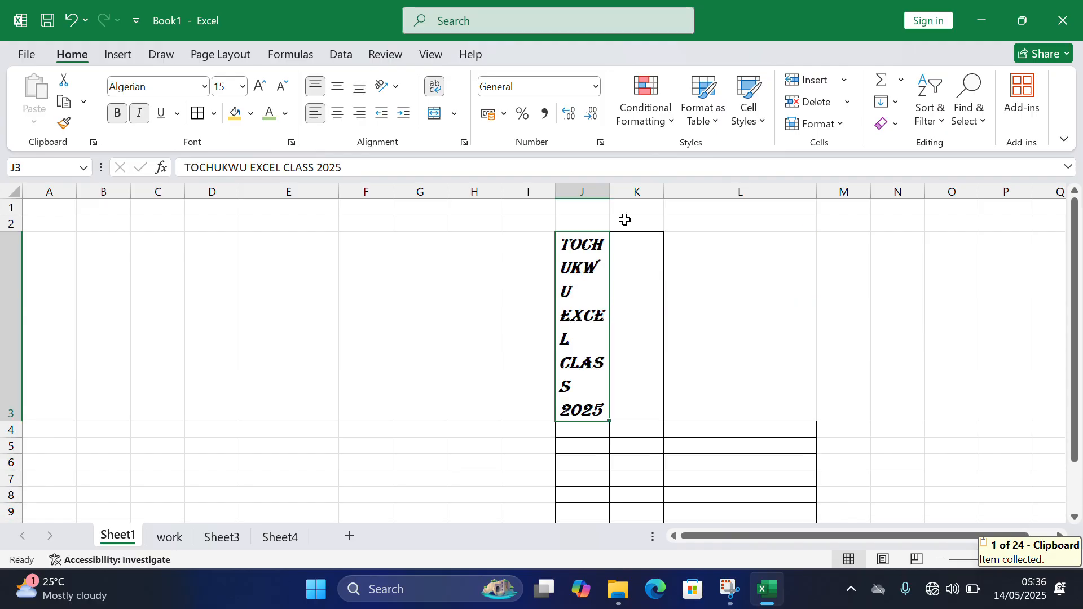
- Widen column J and refit row 3's height, and turn off text wrapping for the title in cell J3
left_click_drag(610, 193, 689, 193)
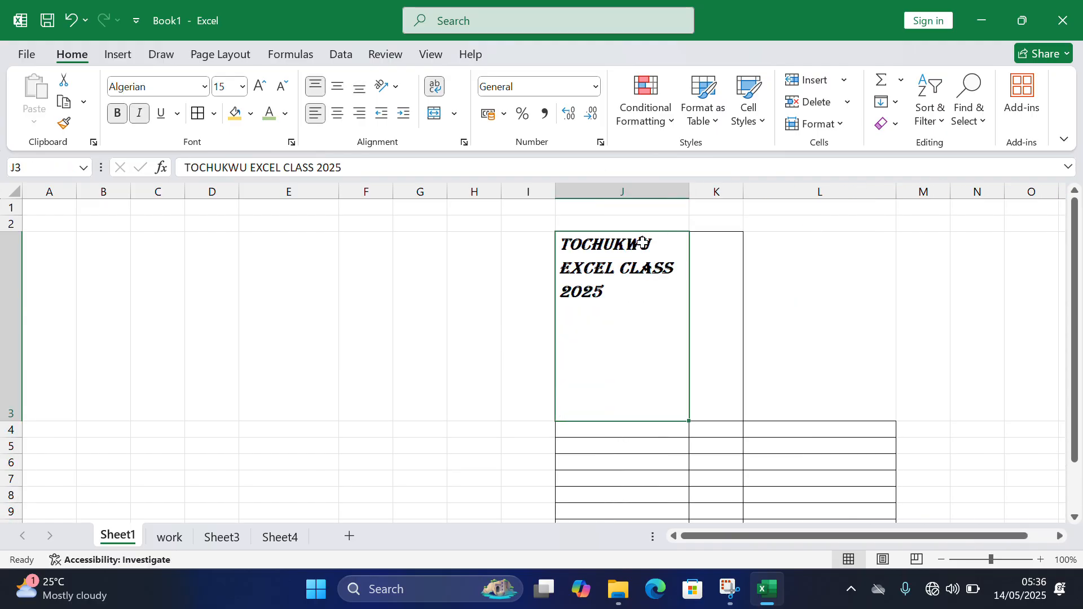
double_click(17, 421)
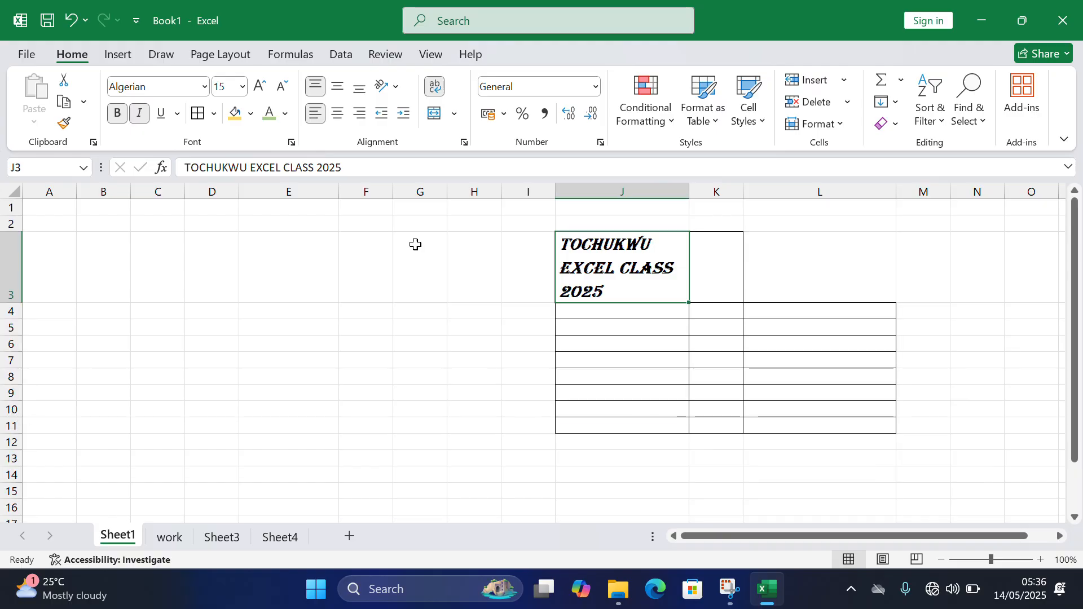
left_click(444, 95)
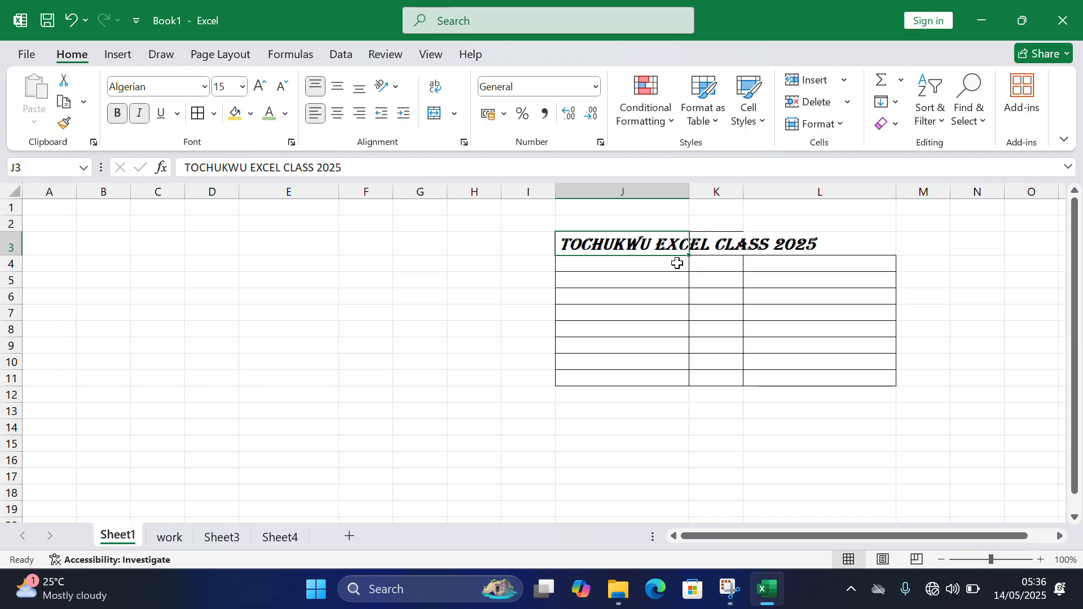
- Enter the headings Date, Time and Age in cells J4 to L4
left_click(633, 265)
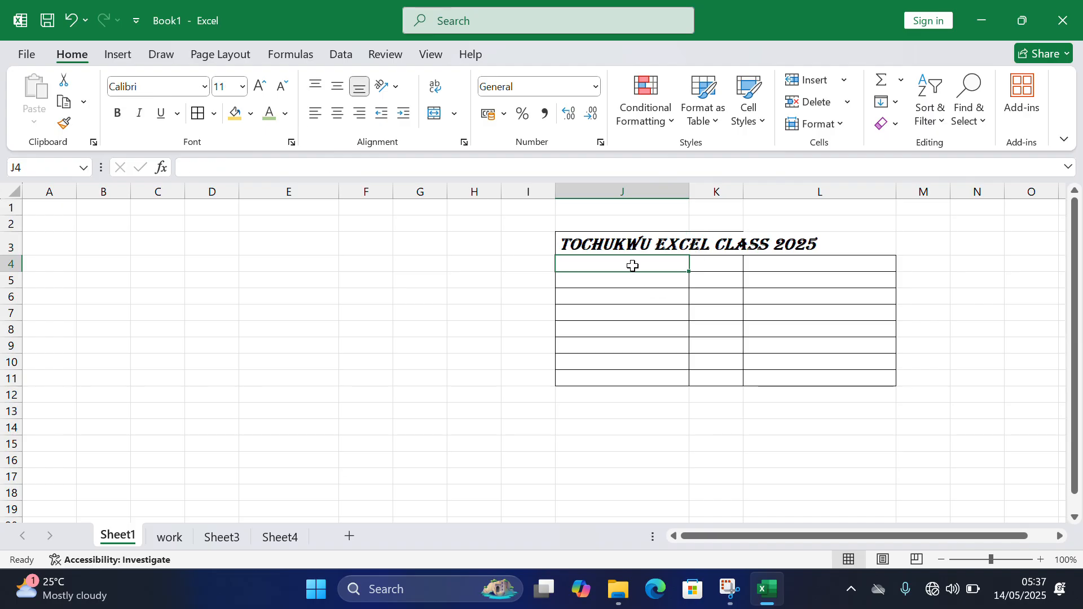
type("Date")
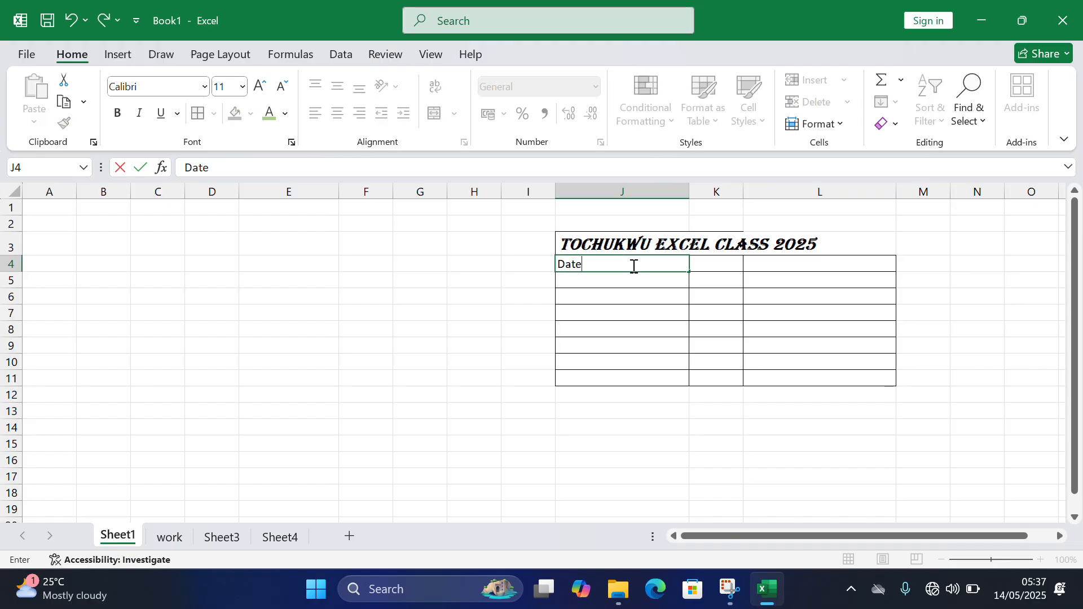
key("Tab")
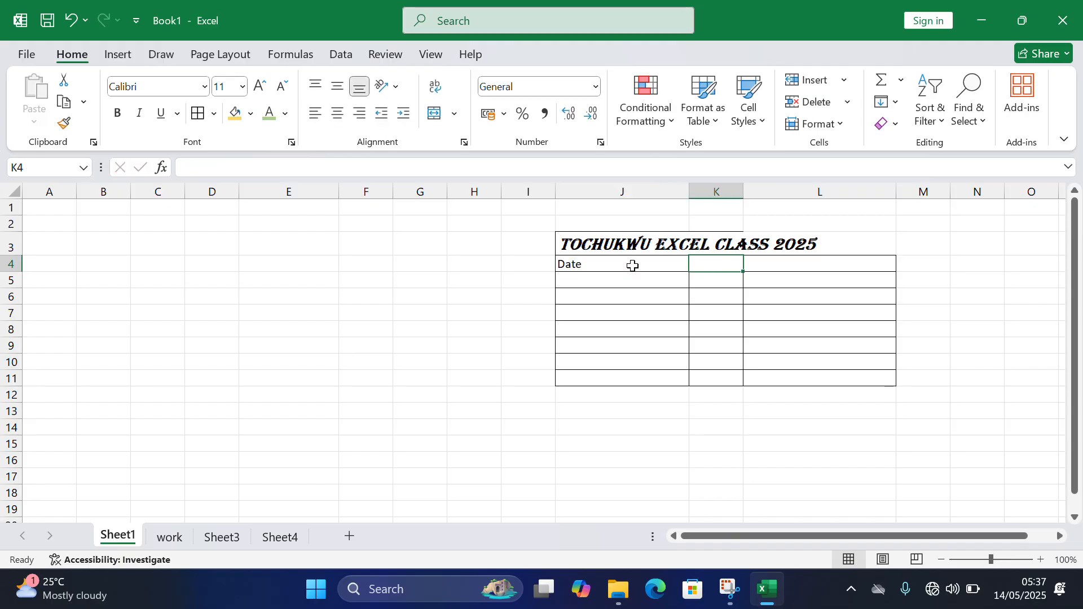
type("Time")
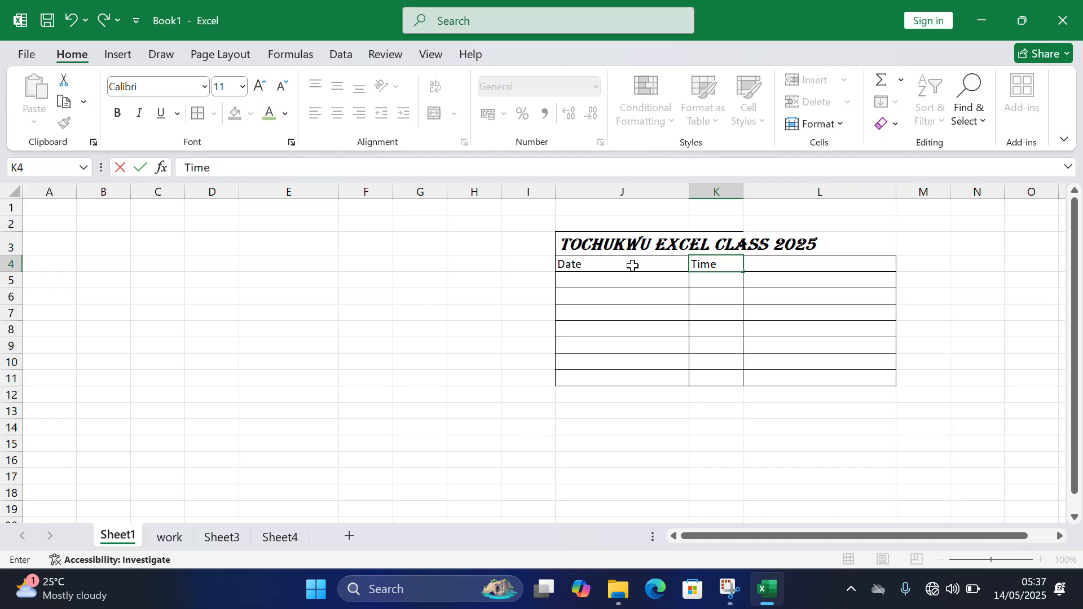
key("Tab")
type("Ag")
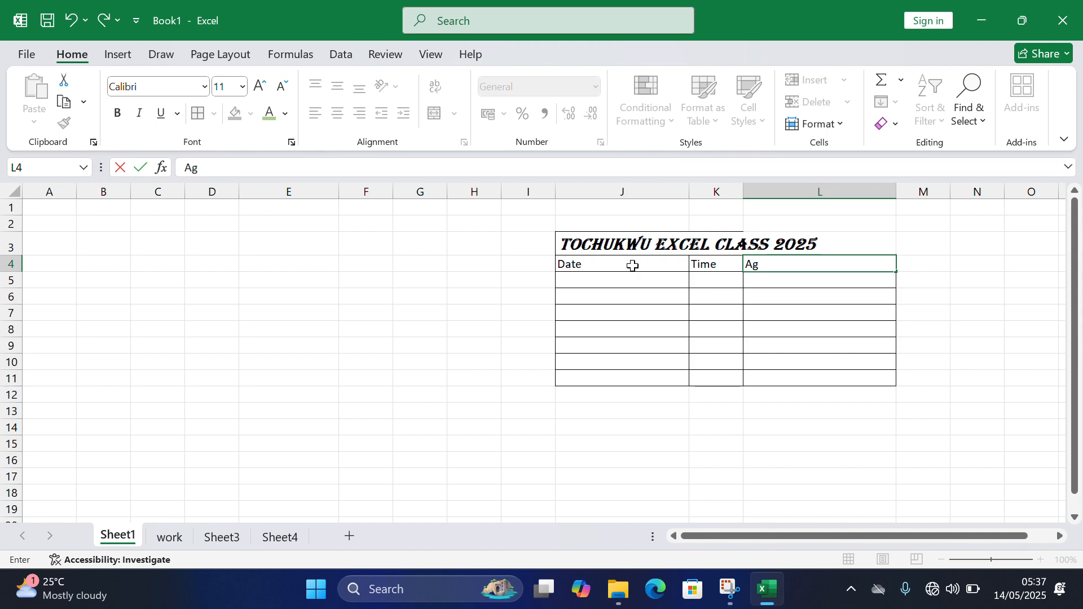
left_click(633, 266)
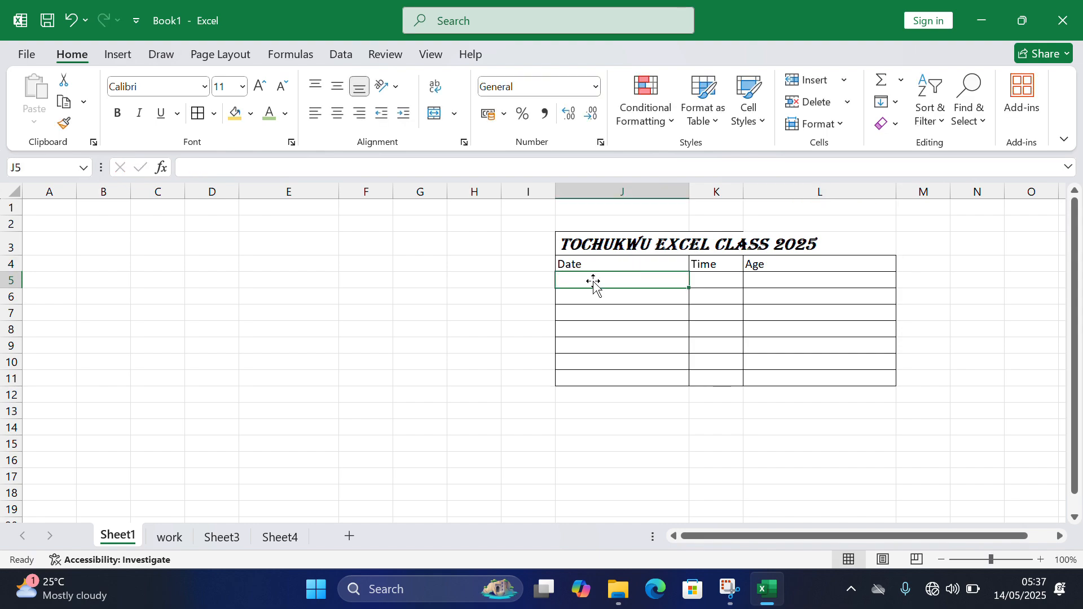
- Merge and center the title across cells J3 to L3, and view the other merge options
left_click(603, 246)
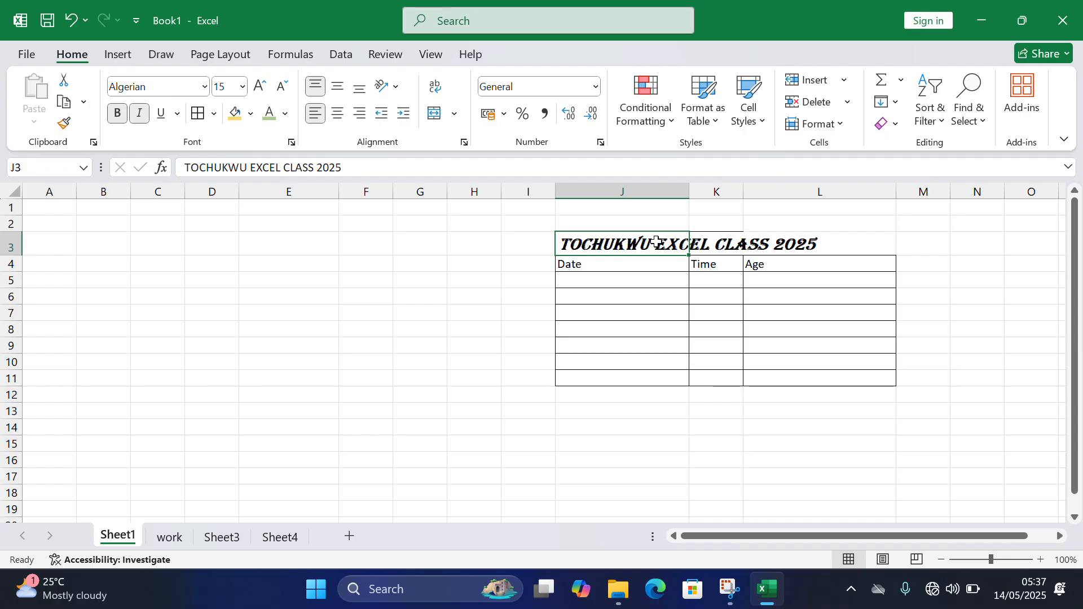
left_click(834, 242)
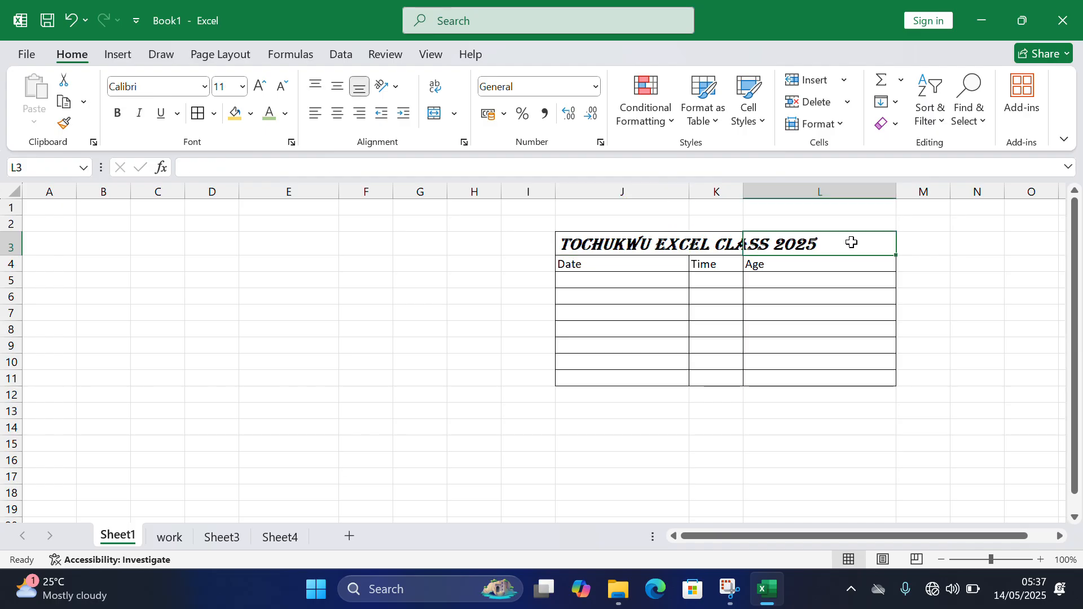
left_click(662, 249)
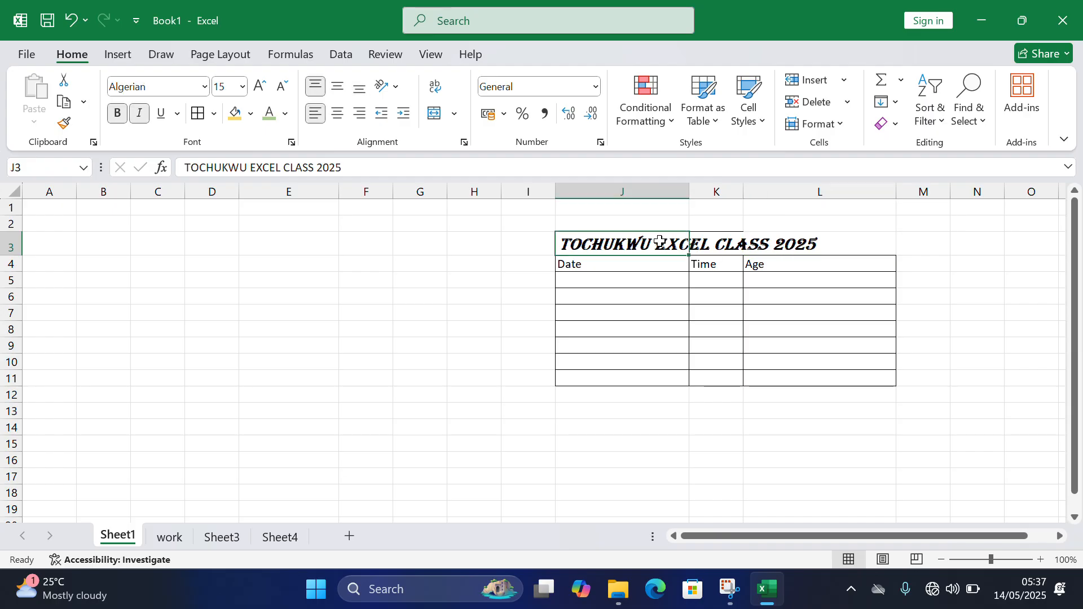
left_click_drag(657, 239, 792, 243)
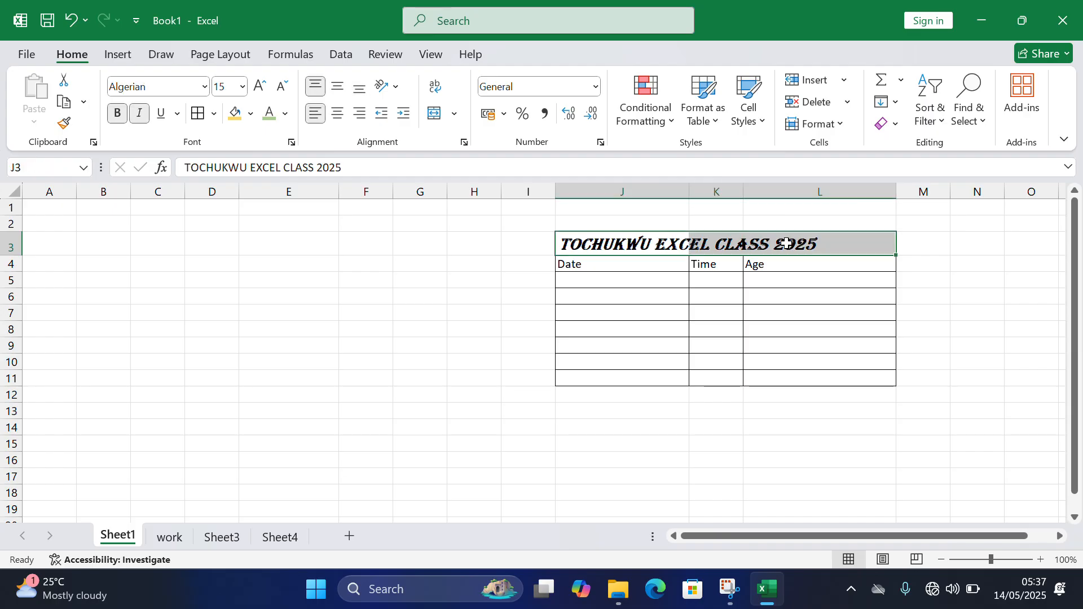
left_click(432, 116)
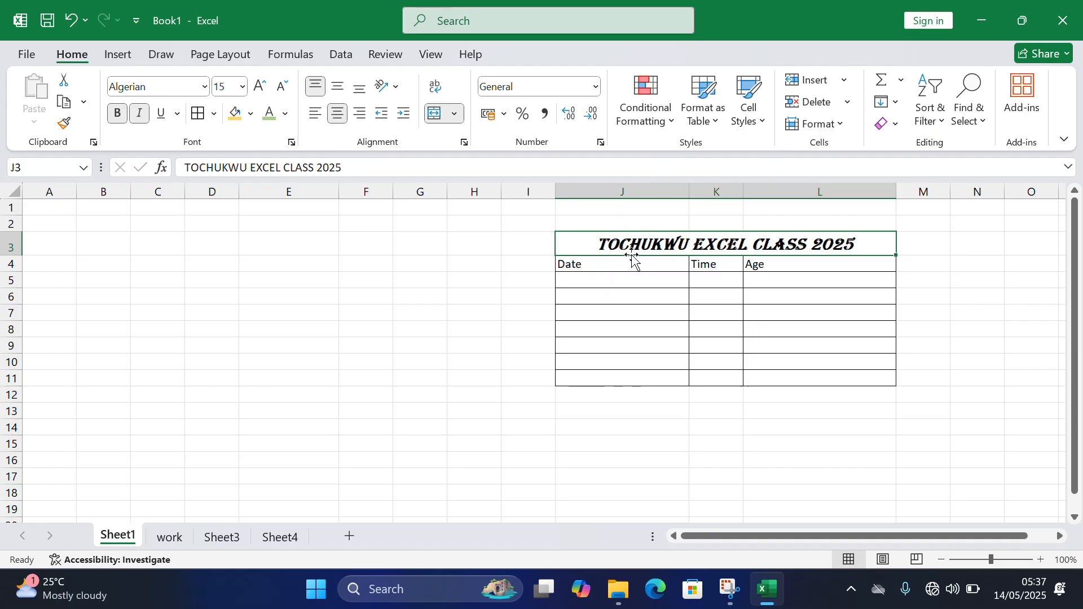
left_click(453, 116)
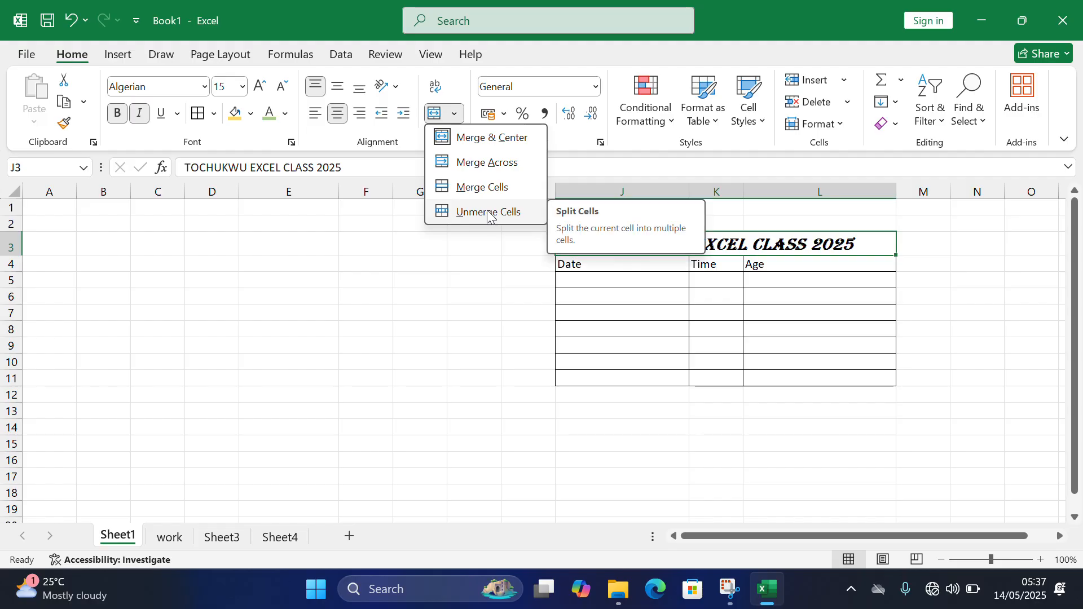
key("Escape")
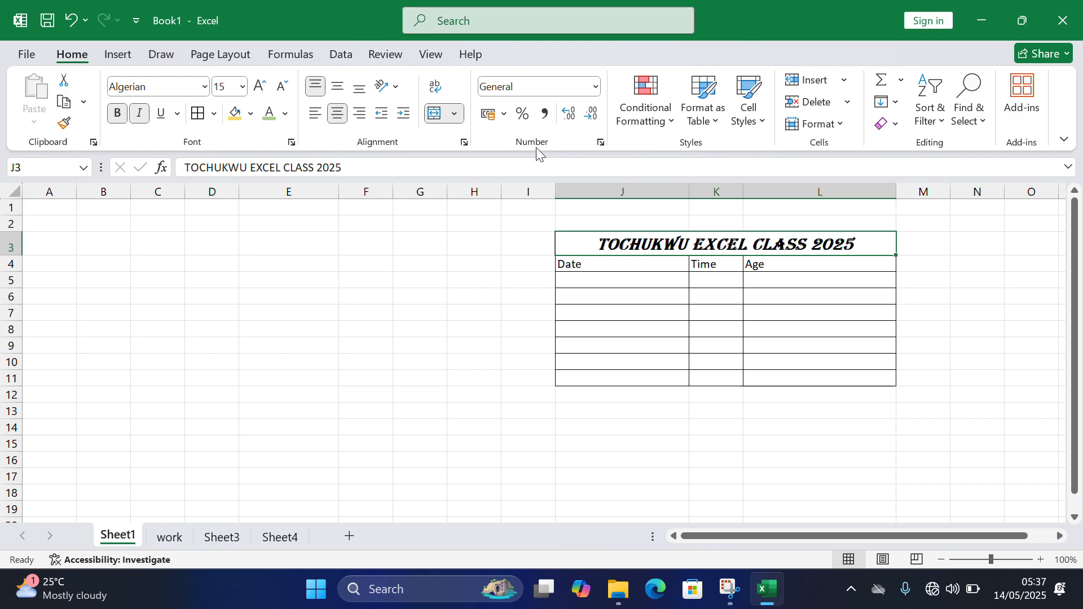
left_click(460, 25)
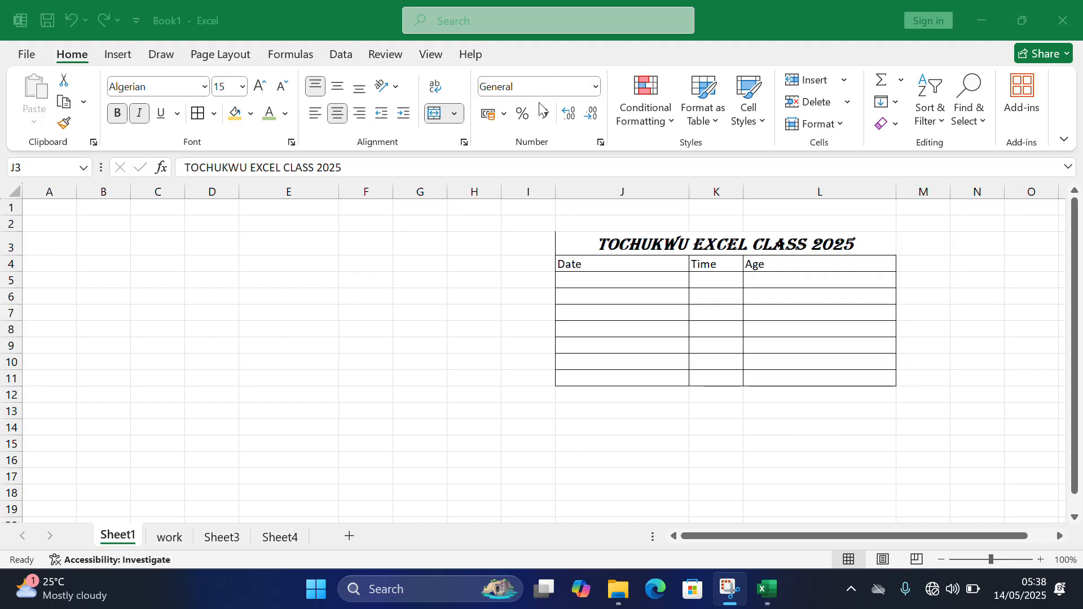
- Look through the number formats available for cell J5, down to Text, without applying one
left_click(615, 281)
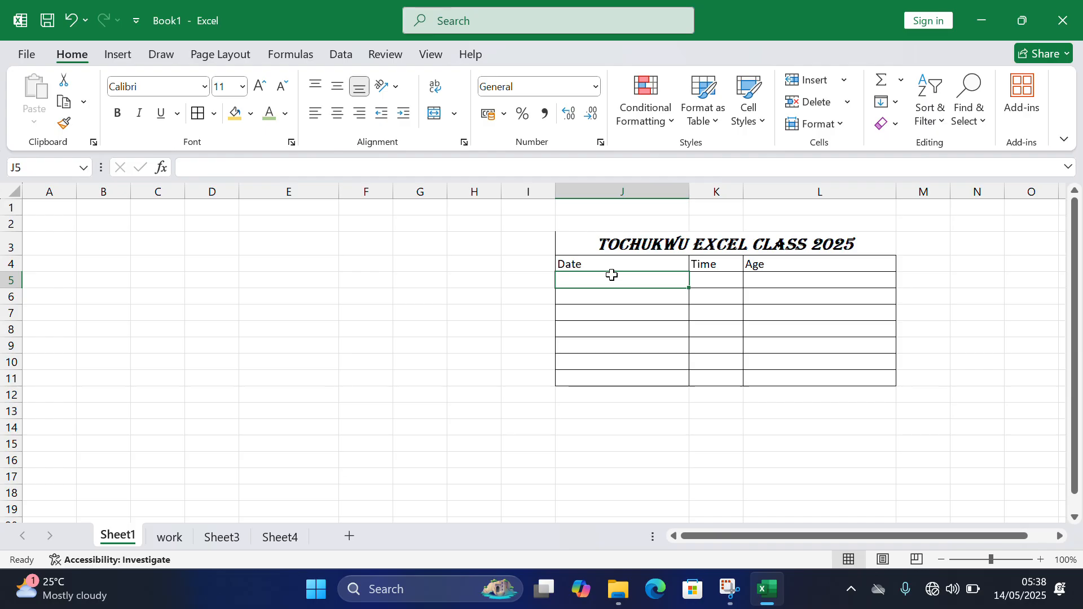
left_click(596, 87)
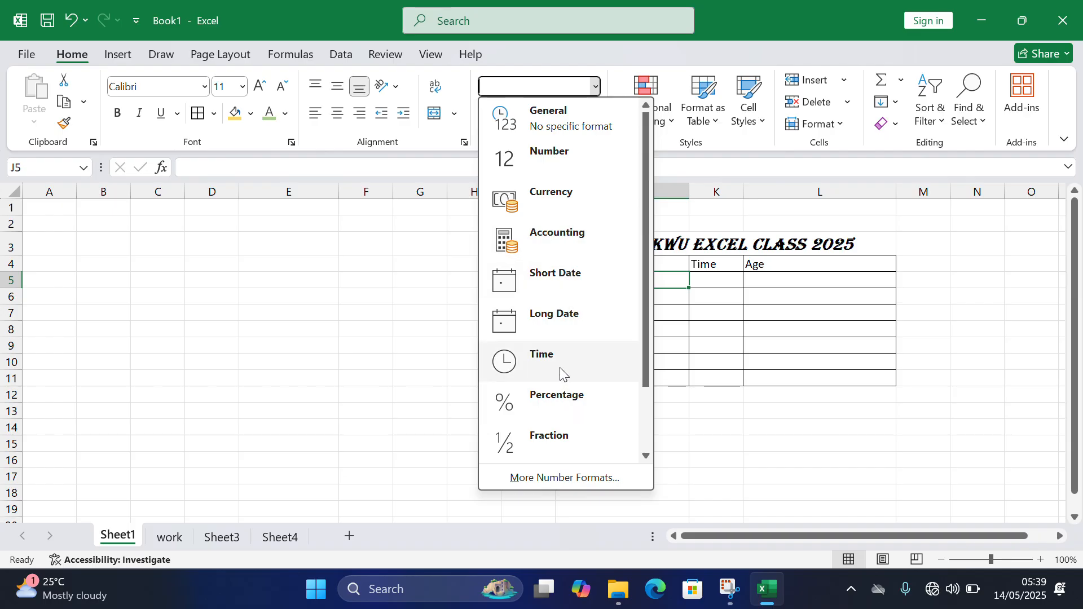
scroll(568, 398, "down", 2)
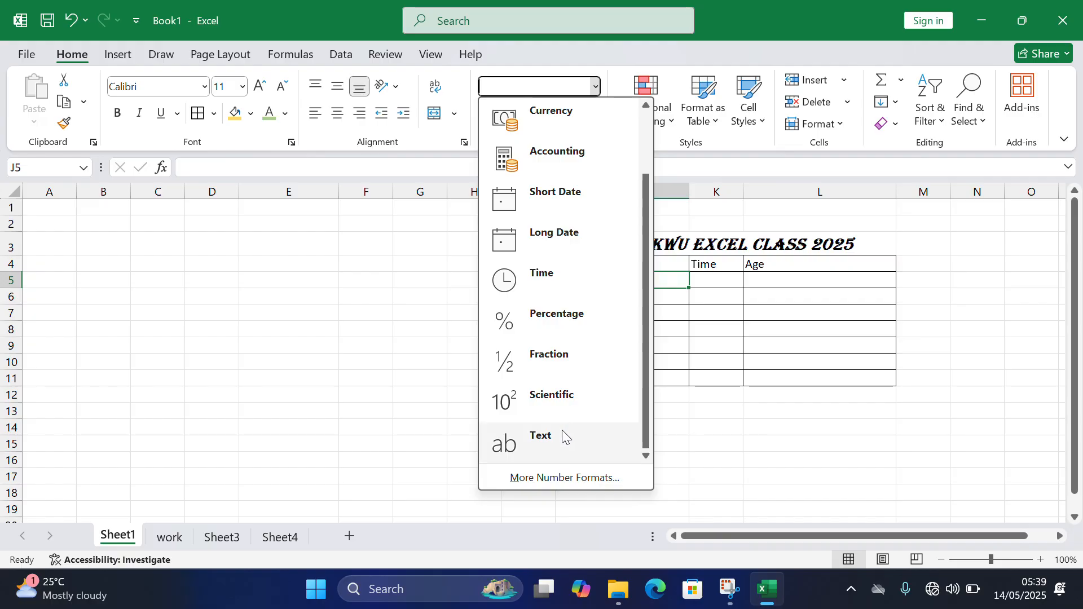
left_click(709, 335)
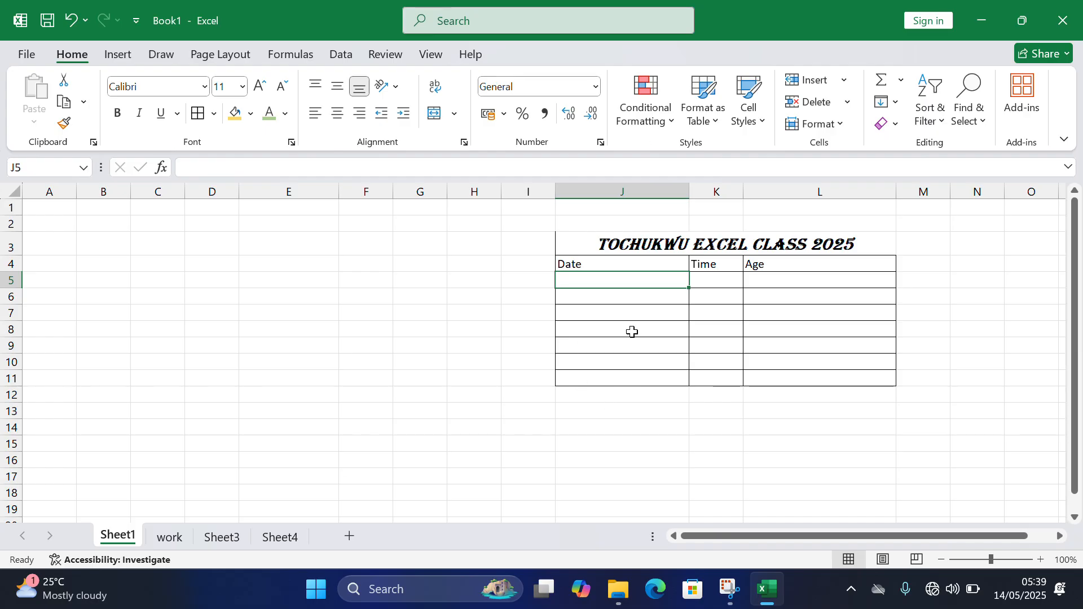
- Replace the heading in cell J4 with Amount and enter 20000 in cell J5
left_click(617, 258)
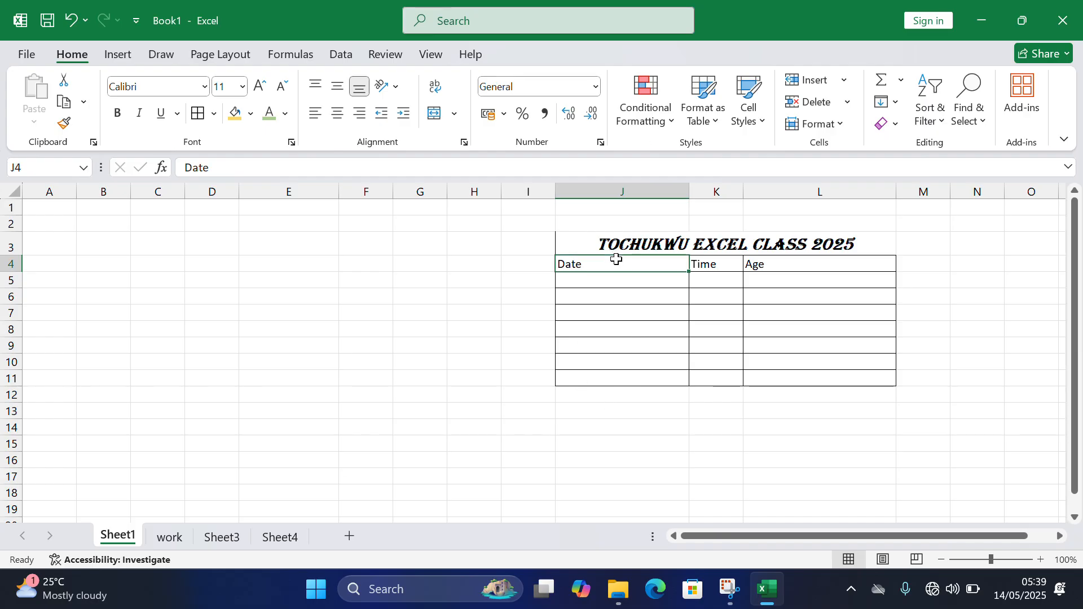
type("Amount")
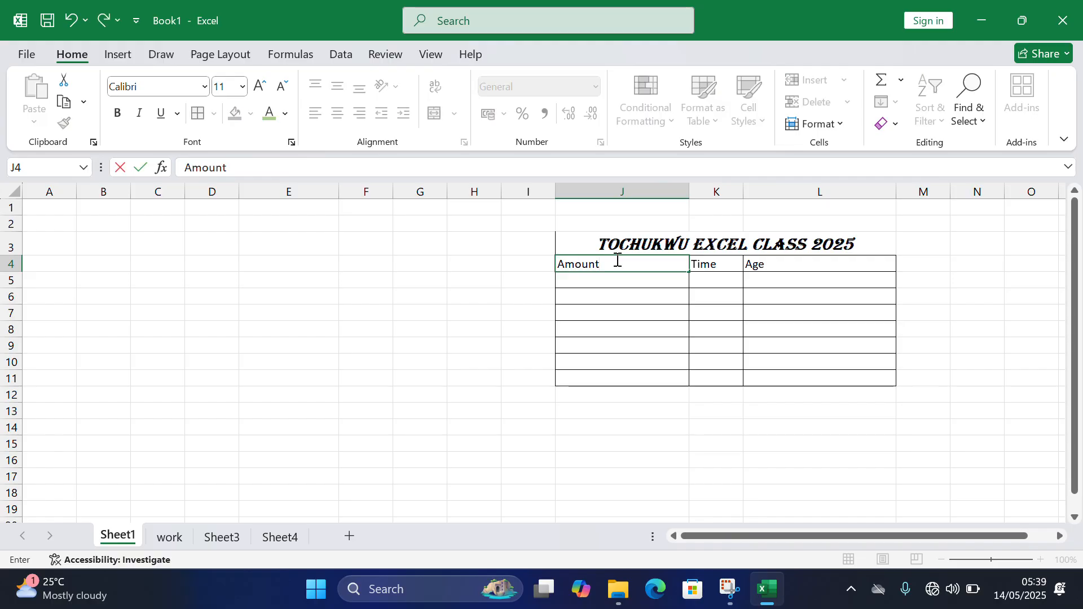
key("Return")
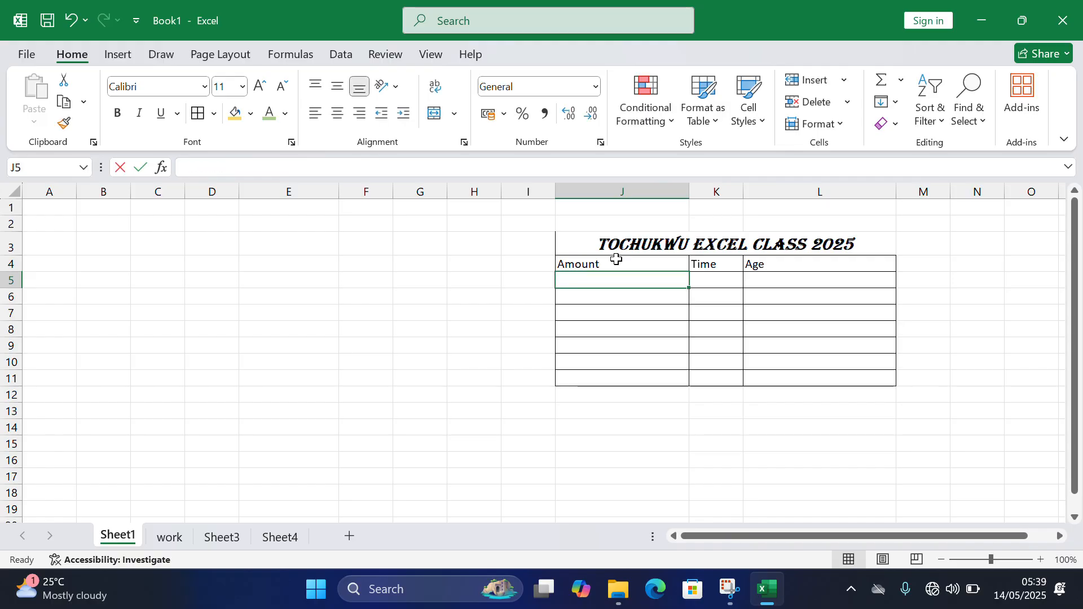
type("20000")
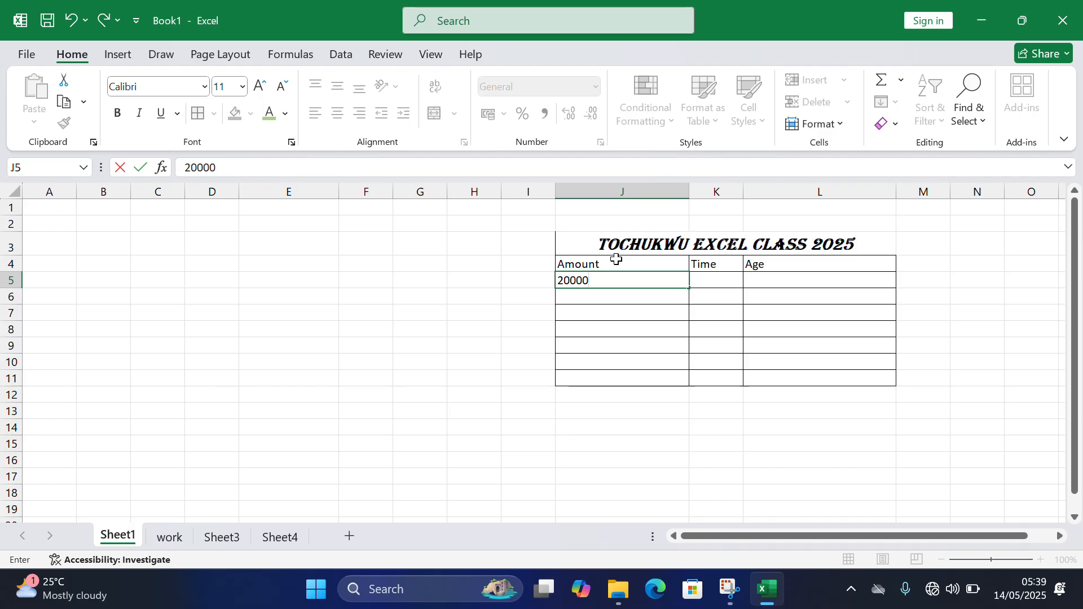
key("Return")
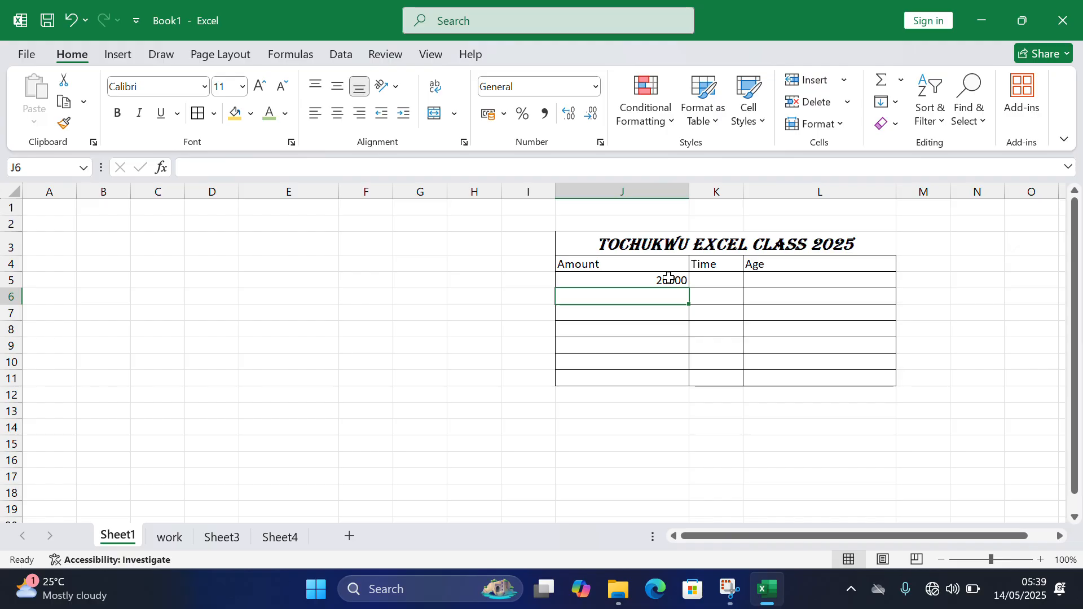
- Apply the Comma Style number format to cells J6 and J5
left_click(546, 120)
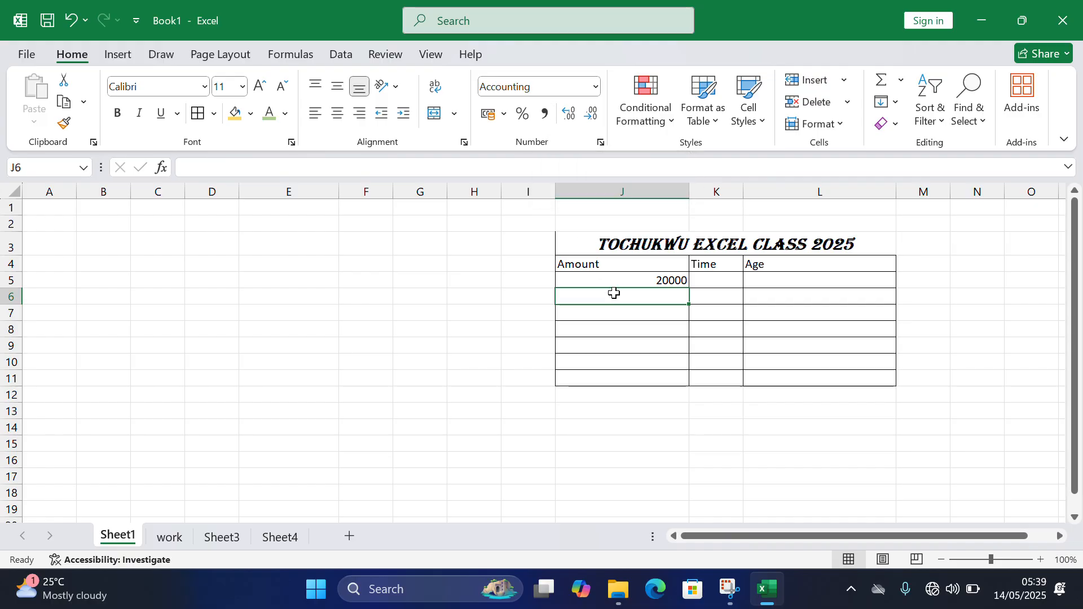
left_click(615, 280)
left_click(545, 115)
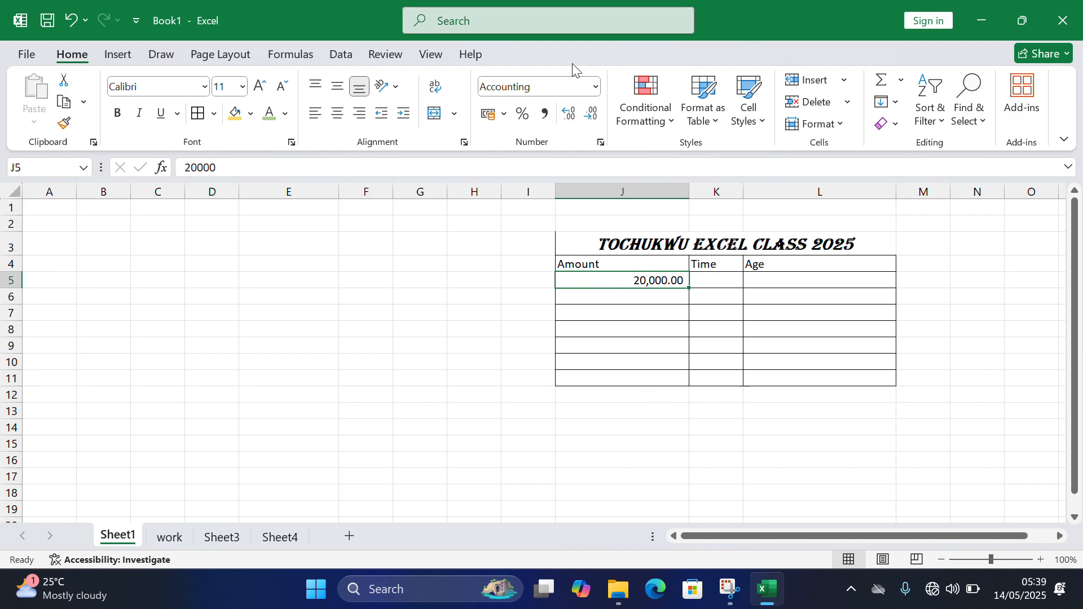
- Increase the decimal places of the amount in cell J5 to eight
left_click(571, 115)
left_click(571, 114)
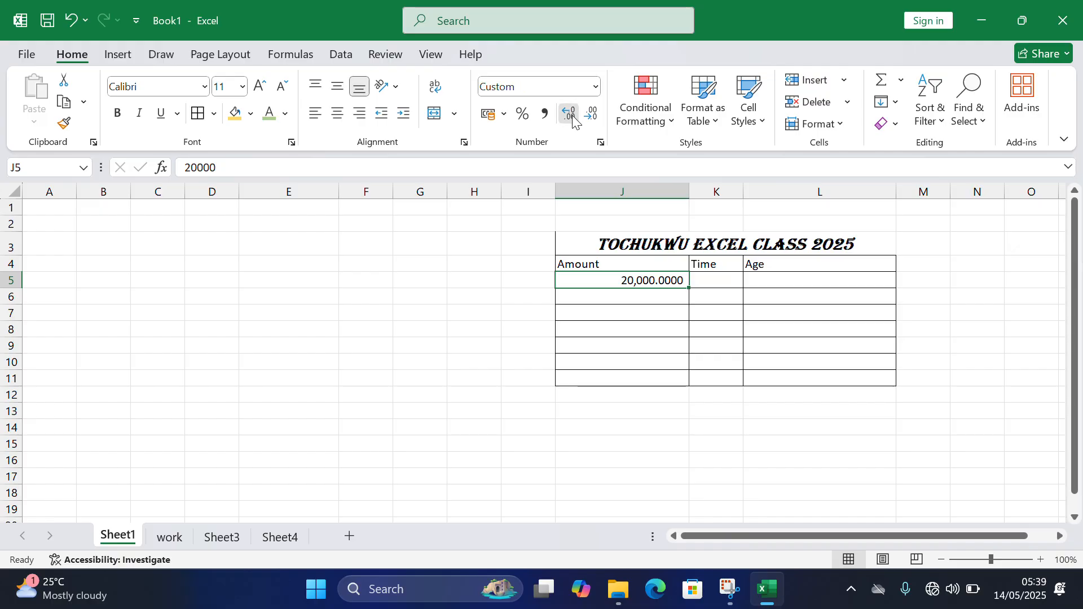
left_click(571, 115)
left_click(571, 115)
left_click(571, 115)
left_click(571, 115)
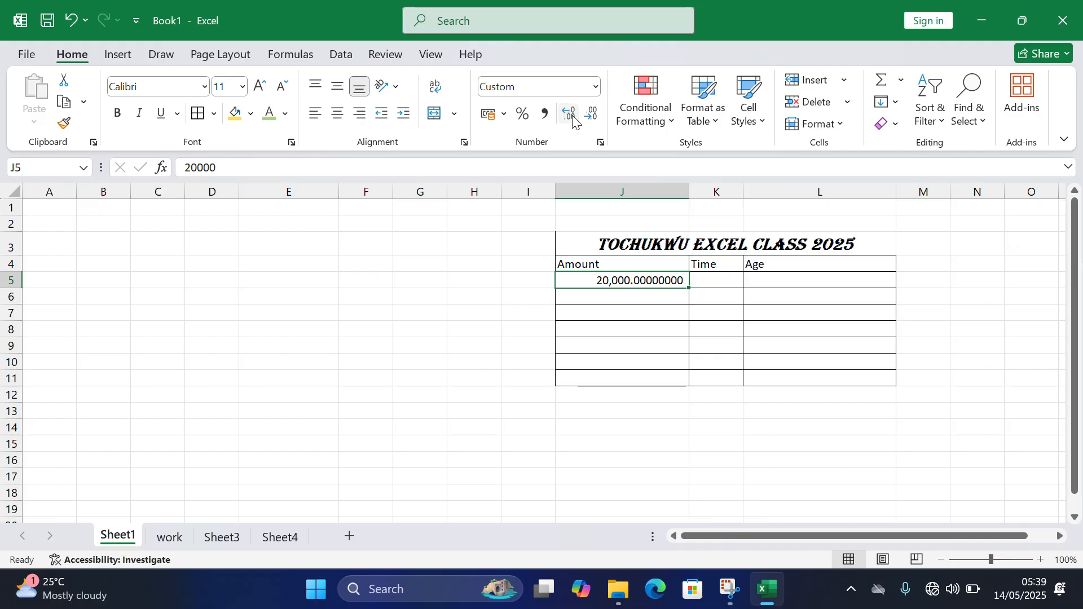
- Decrease the decimal places of the amount in cell J5 to two
left_click(592, 117)
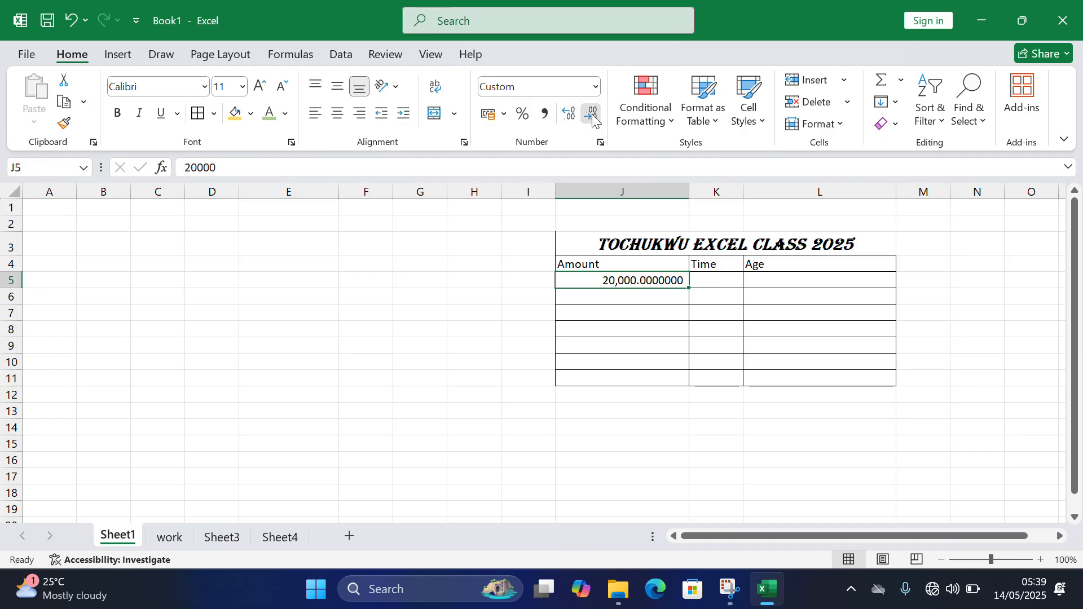
left_click(592, 118)
left_click(592, 117)
left_click(593, 118)
left_click(593, 117)
left_click(592, 117)
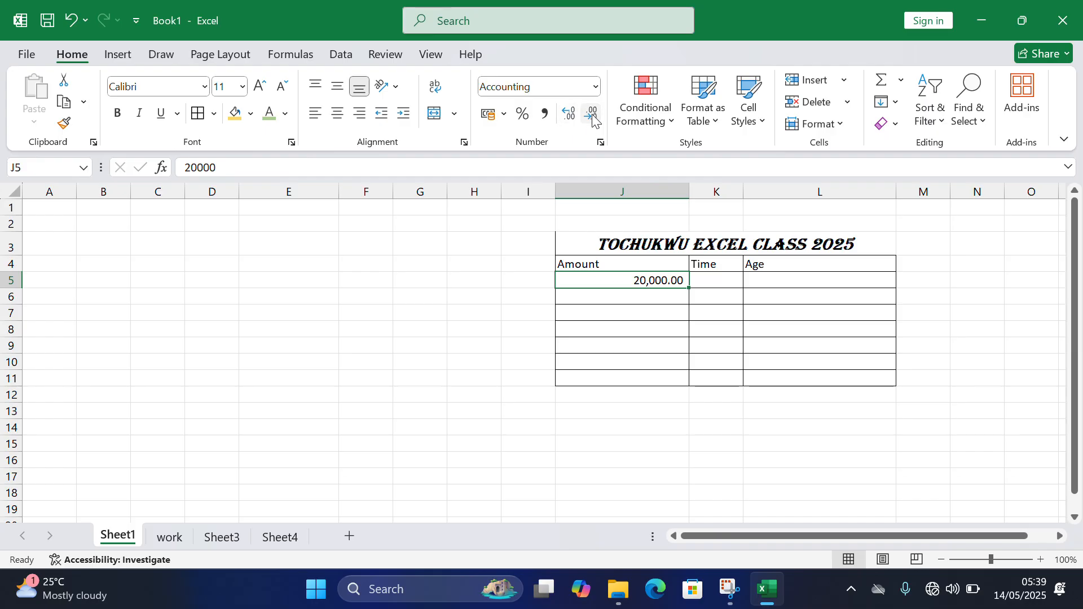
- Format cell J5 with Percent Style and view the Conditional Formatting options without applying one
left_click(522, 115)
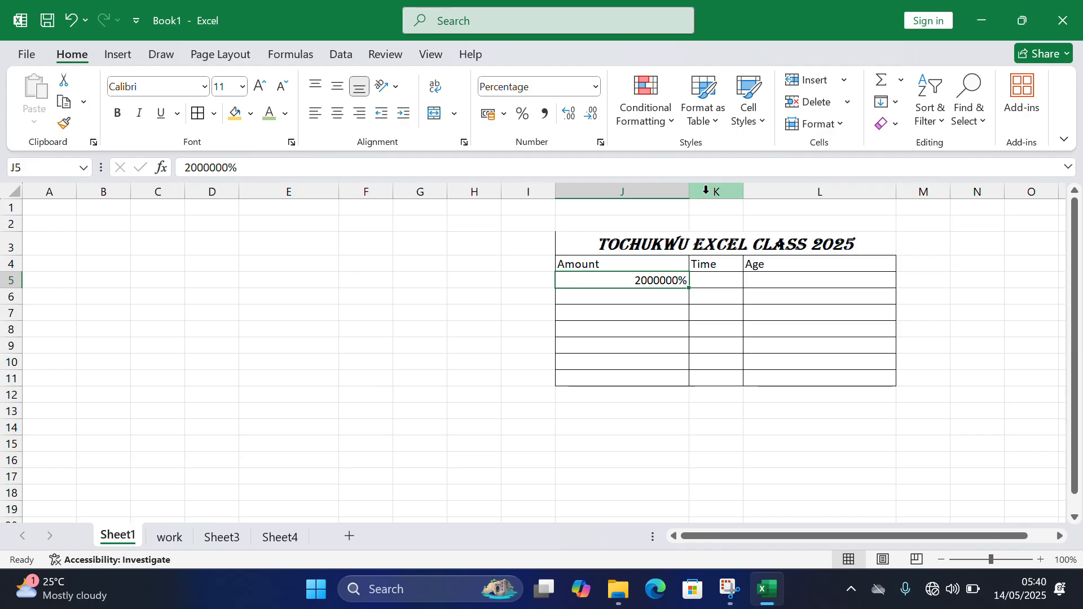
left_click(672, 125)
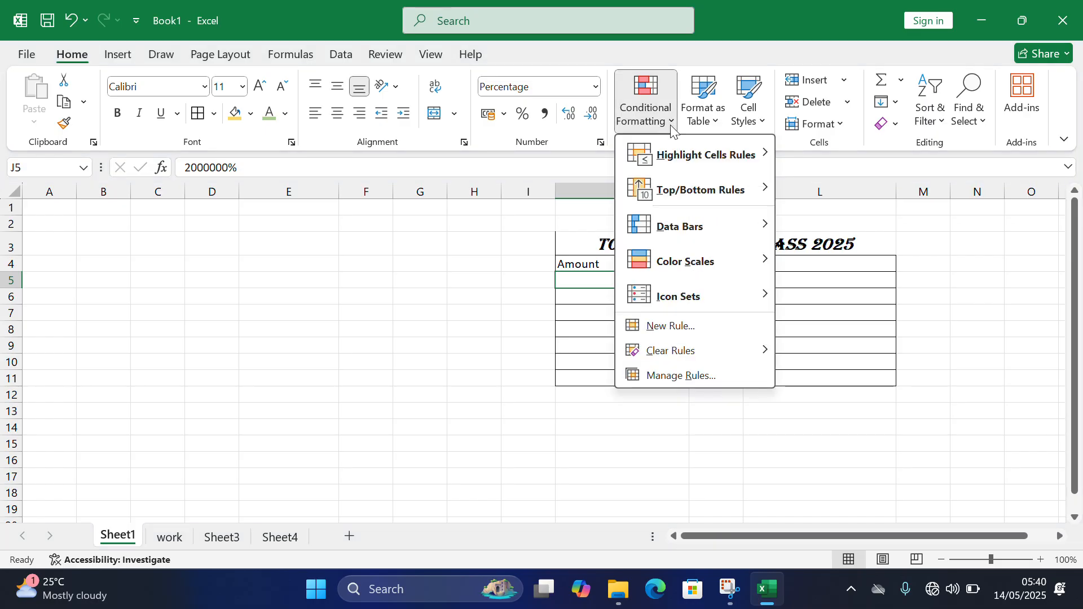
mouse_move(688, 169)
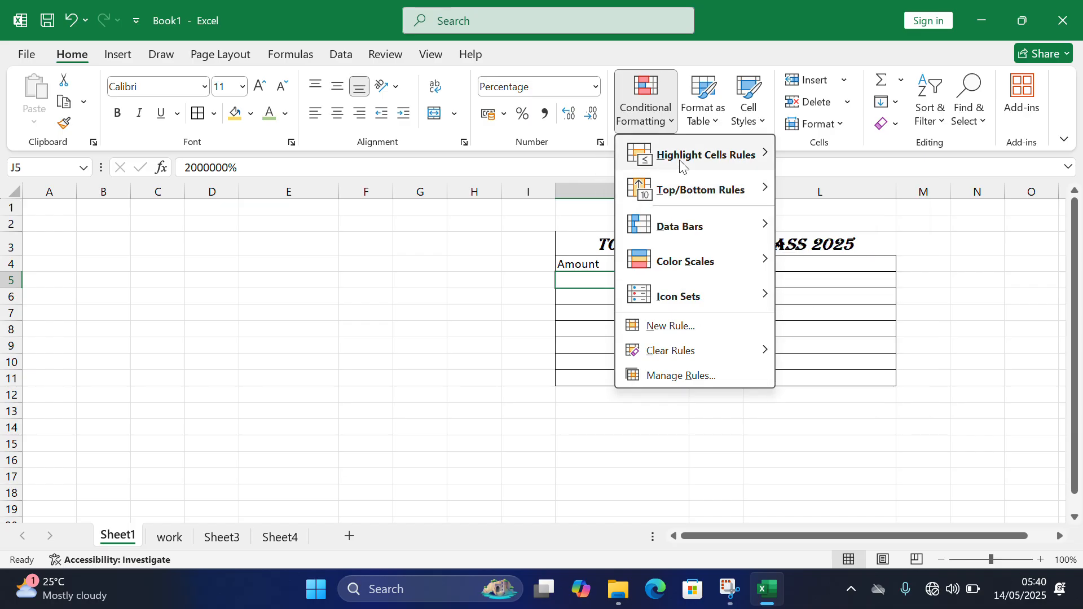
left_click(838, 45)
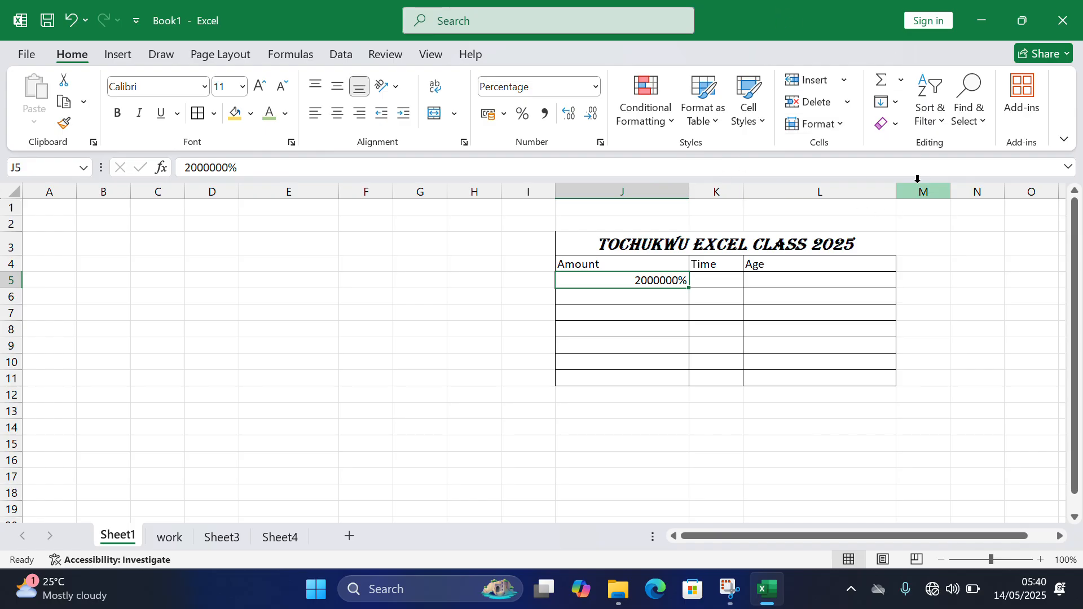
- Insert a cell at J5 with existing cells shifted right, and widen column K to fit its value
left_click(849, 81)
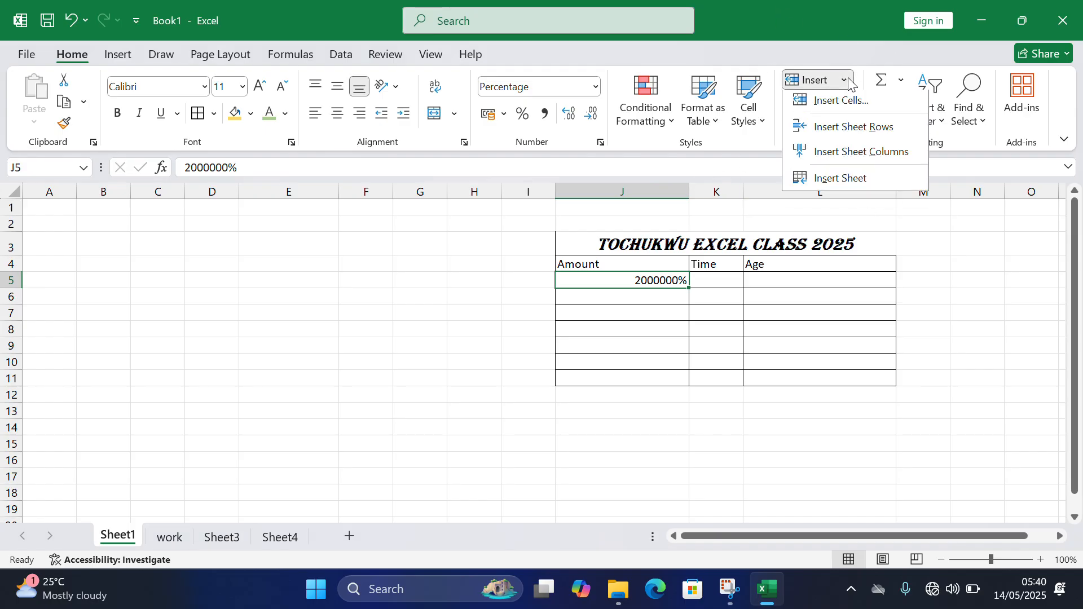
left_click(838, 105)
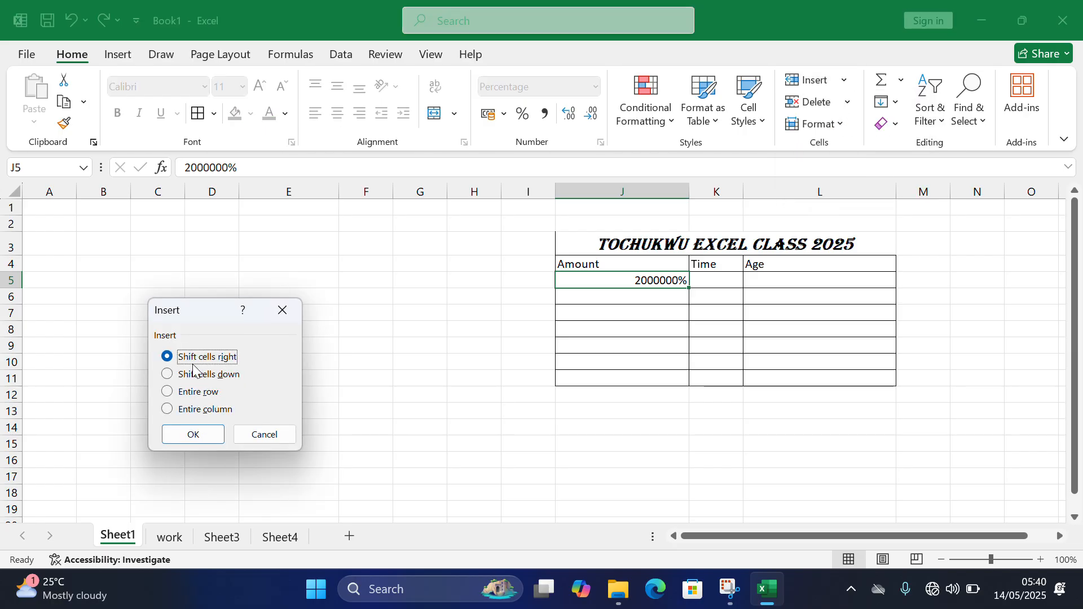
left_click(199, 440)
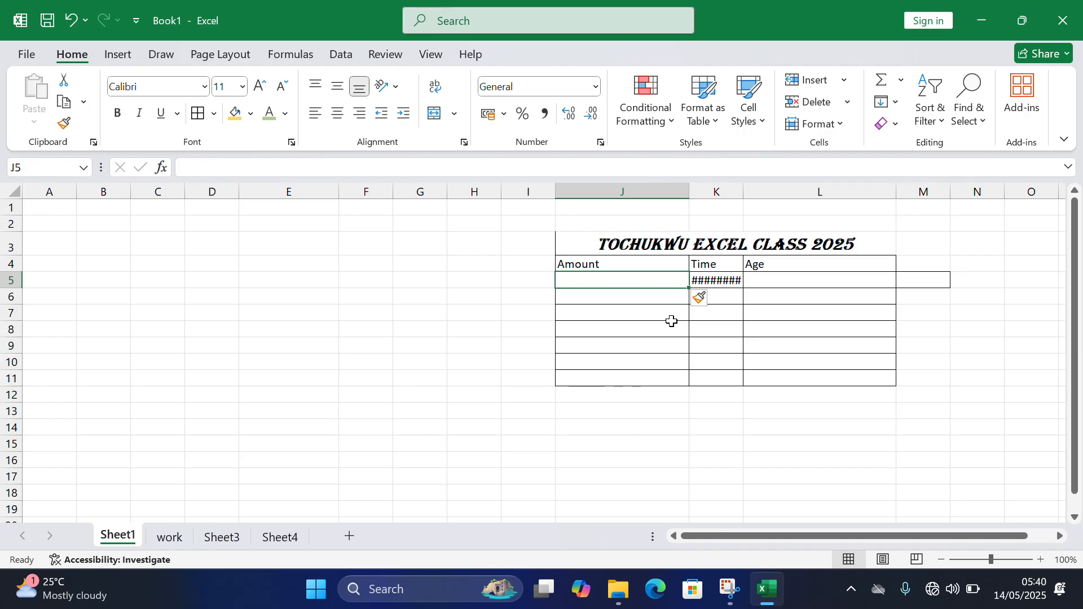
double_click(749, 185)
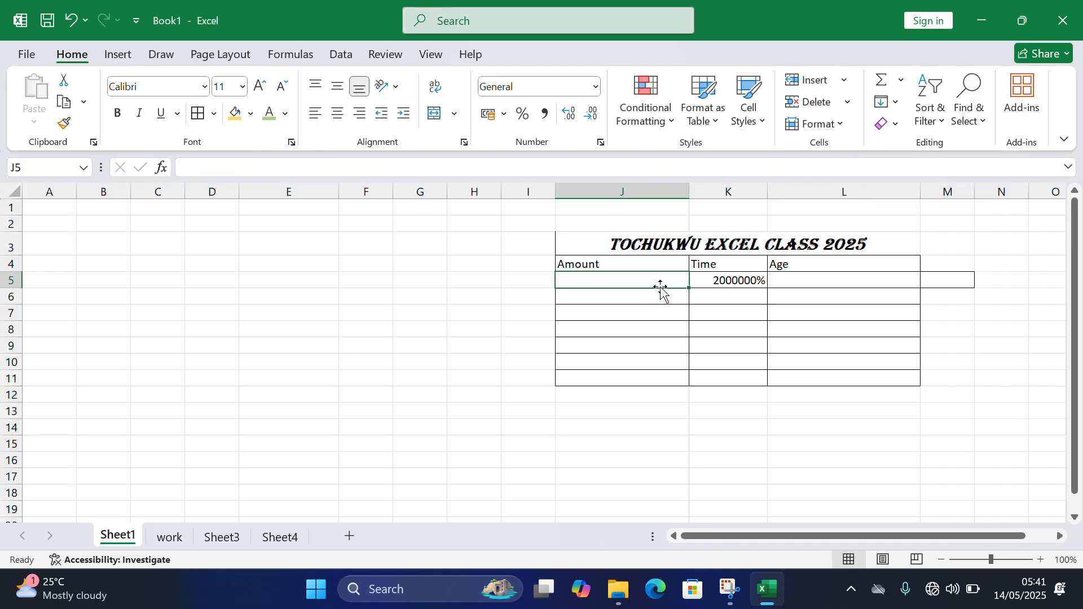
- Enter 20000 in cell J5 and apply Comma Style to the whole of column J
left_click_drag(657, 282, 661, 376)
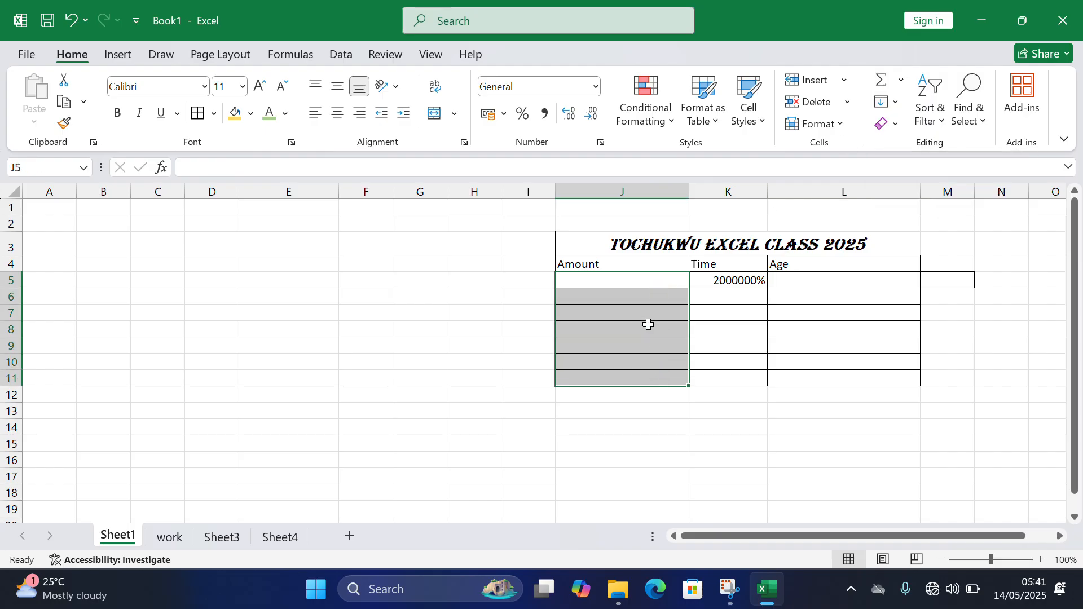
left_click(638, 283)
type("20")
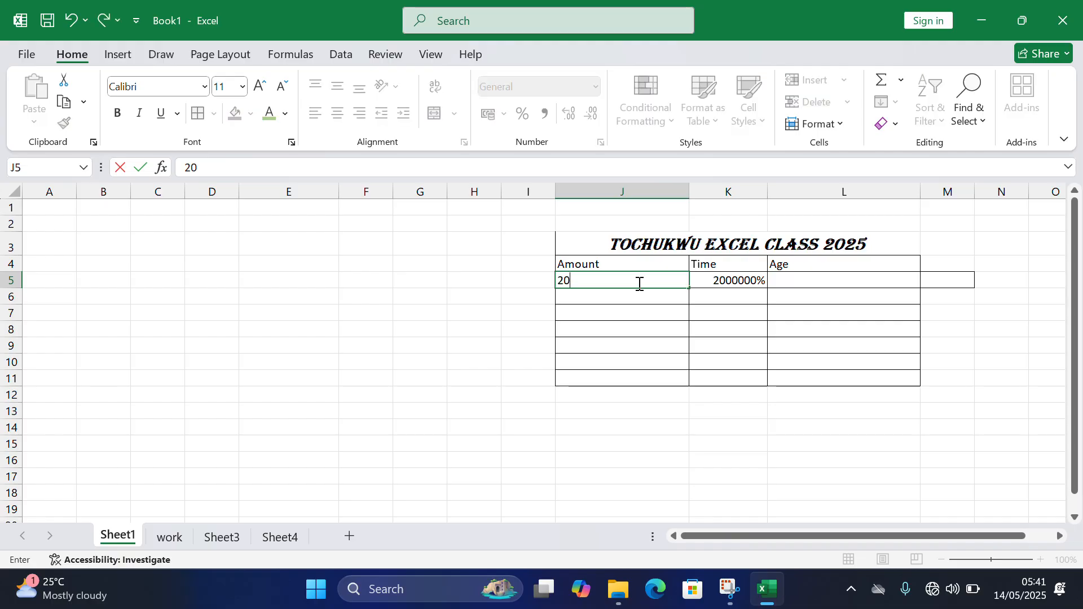
type("000")
key("Return")
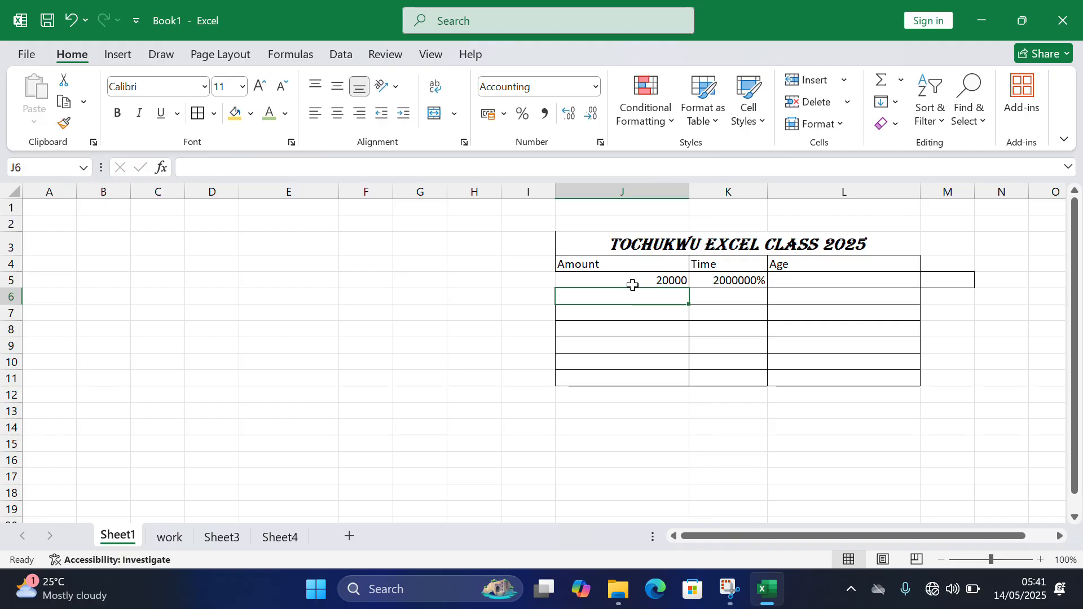
left_click(633, 196)
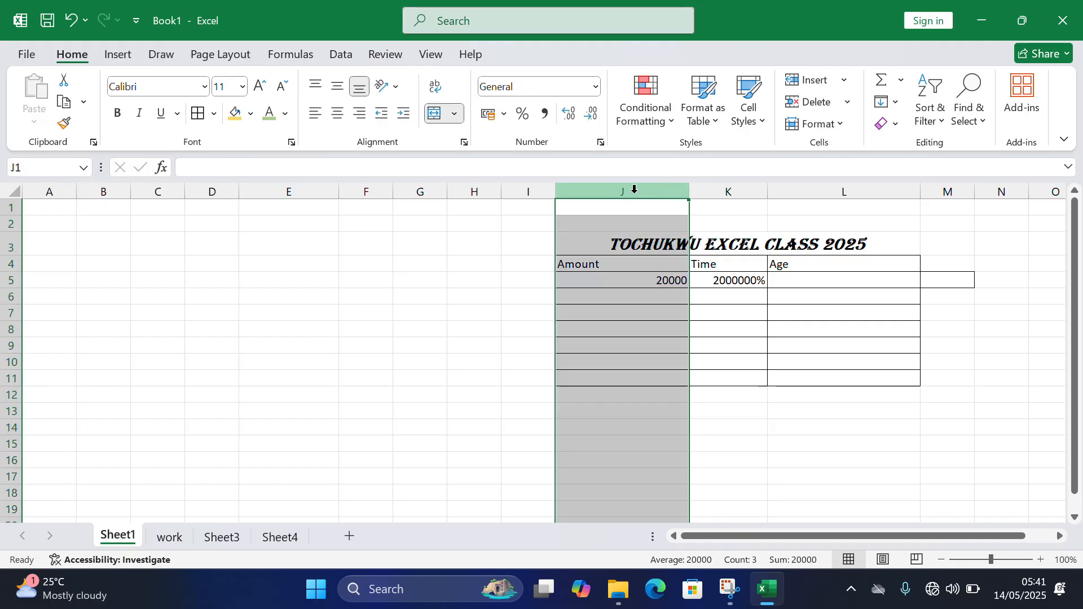
left_click(545, 116)
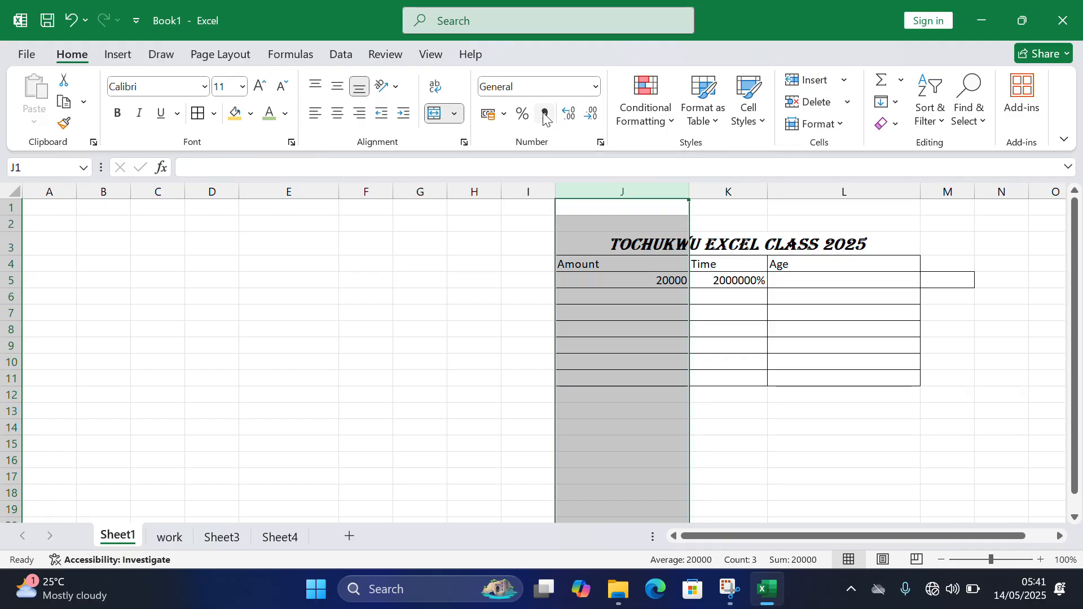
- Enter 90000 in cell J6 and 2000 in J7, and total the amounts in J11 with AutoSum
left_click(640, 292)
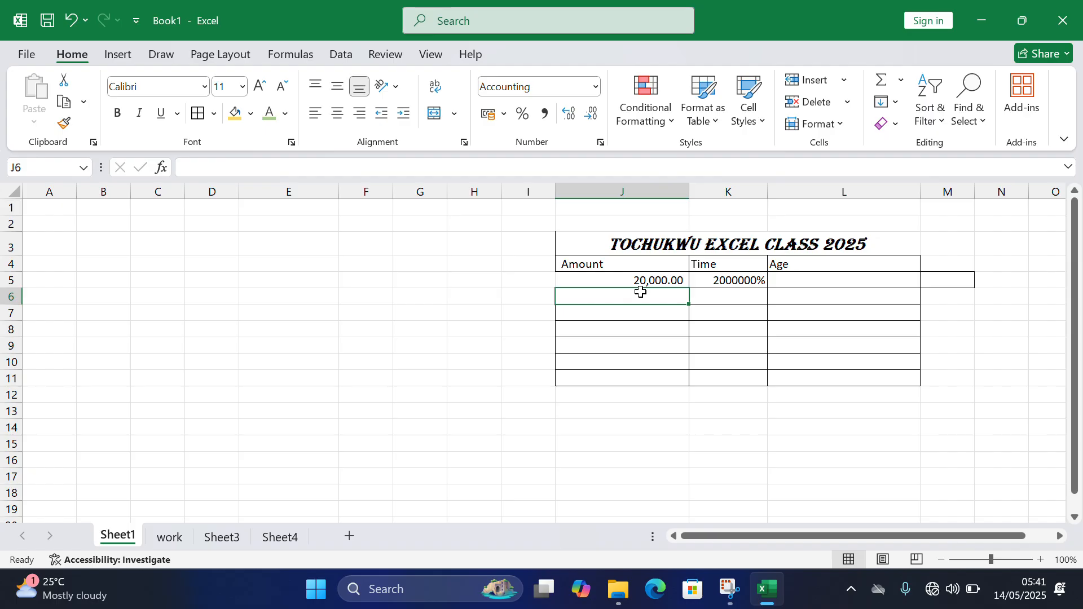
type("90000")
key("Return")
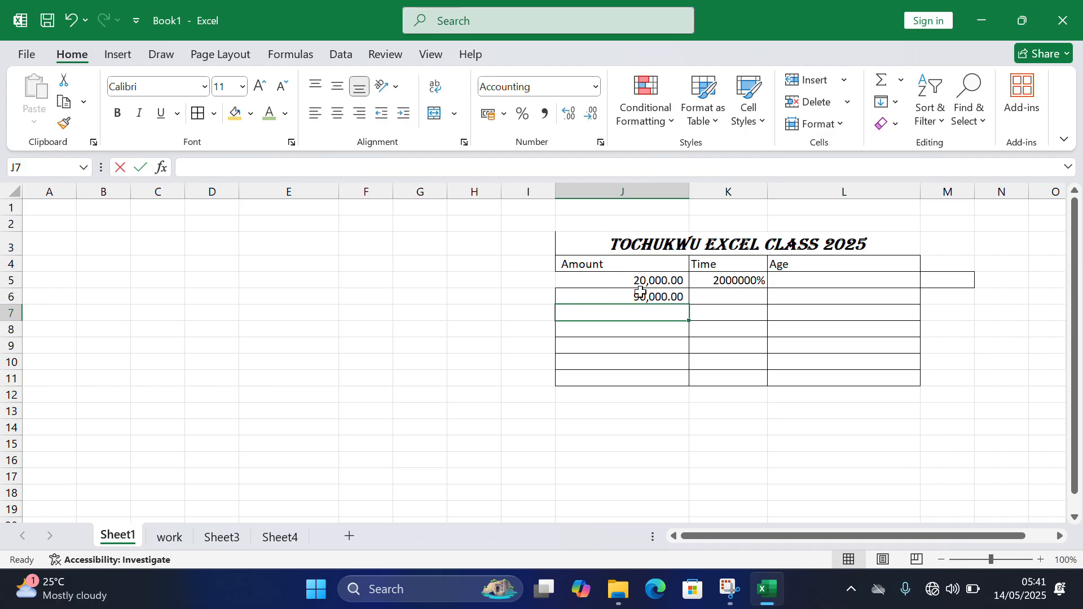
type("2000")
key("Return")
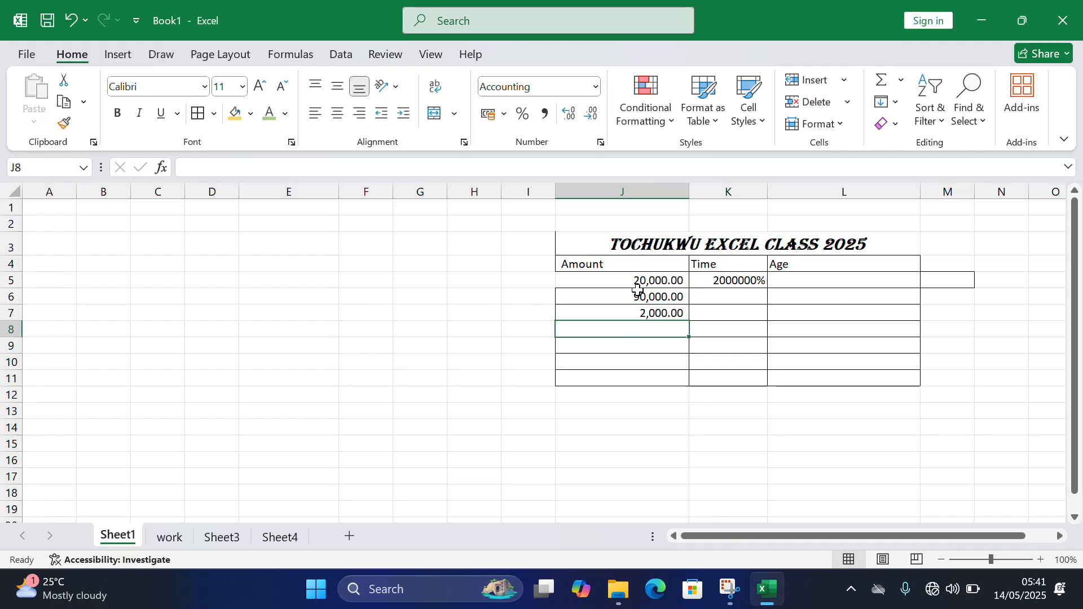
left_click_drag(631, 283, 641, 389)
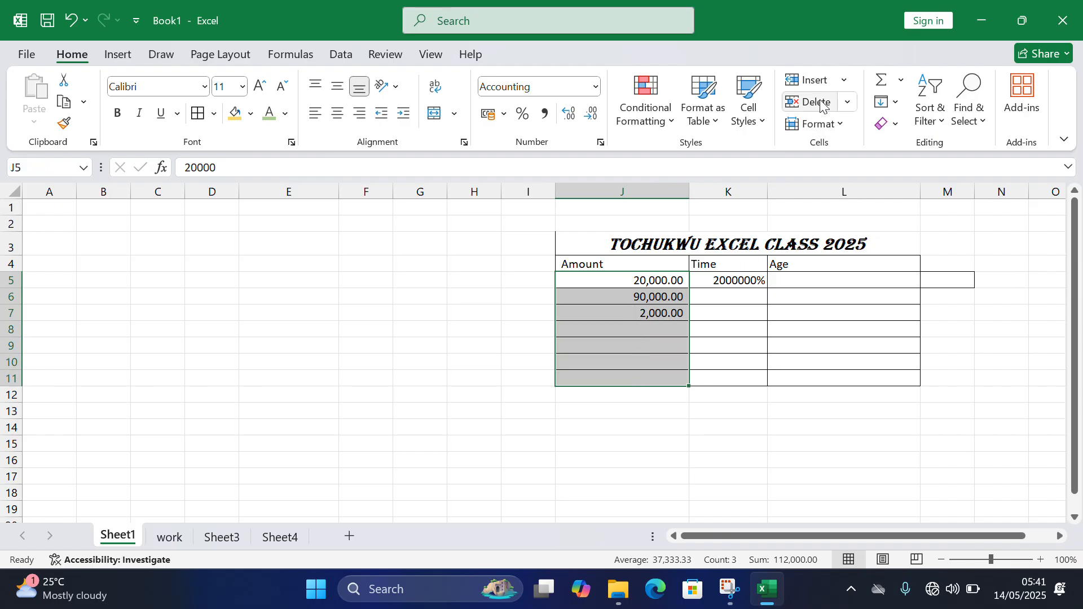
left_click(883, 86)
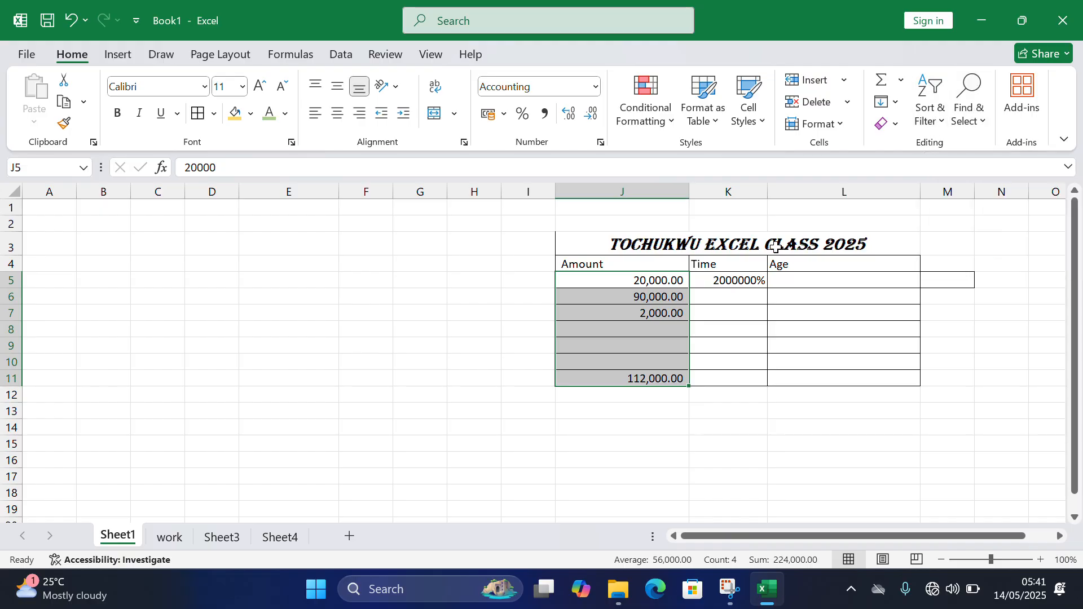
- Add filters to the heading row J4 to L4 and view the Amount column's filter options without applying one
left_click(589, 265)
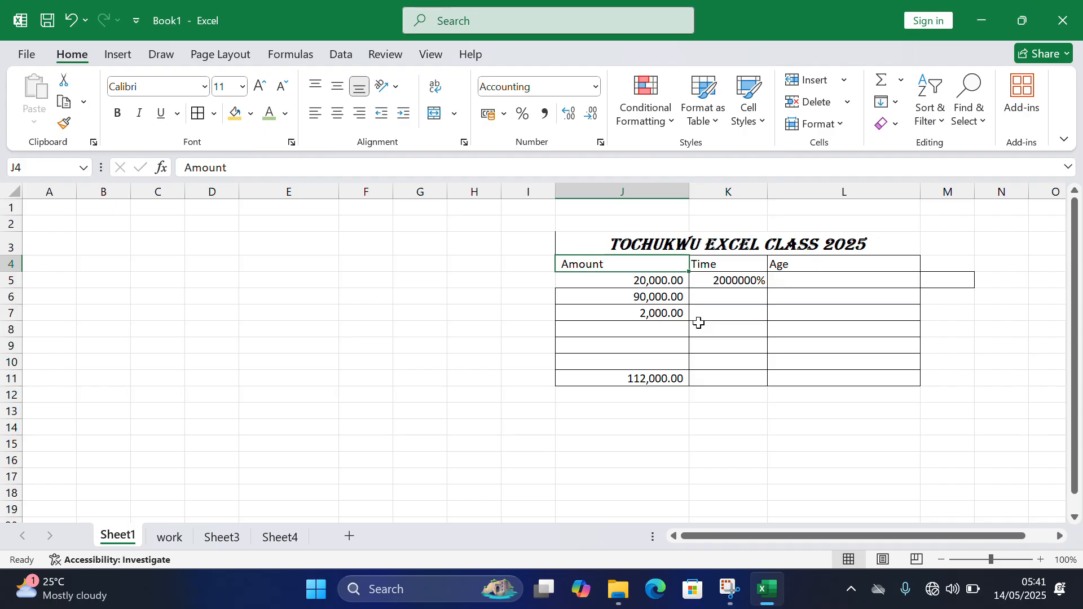
left_click(934, 115)
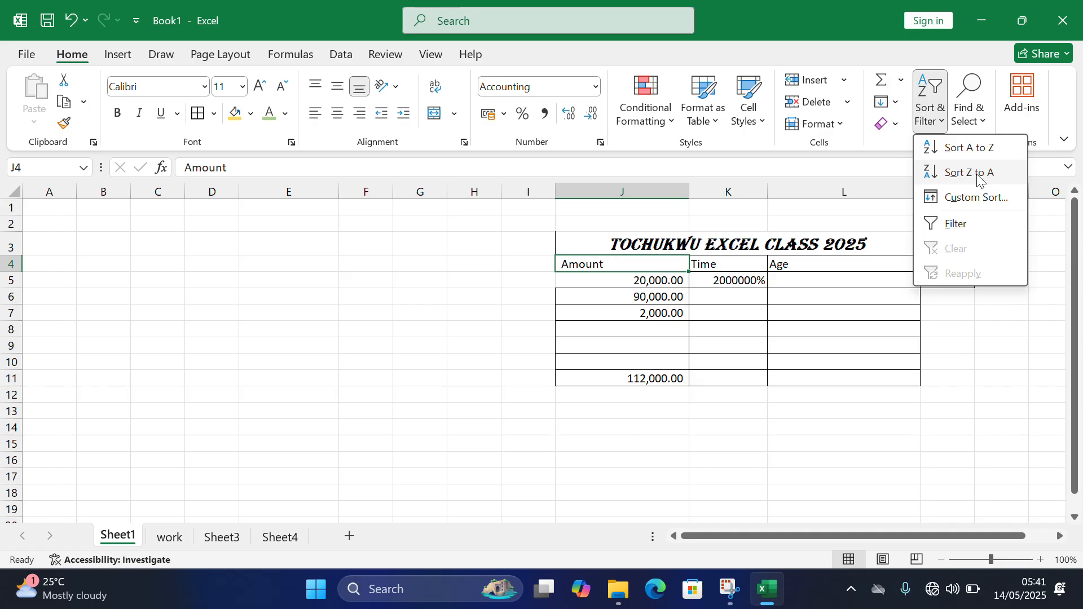
left_click(959, 227)
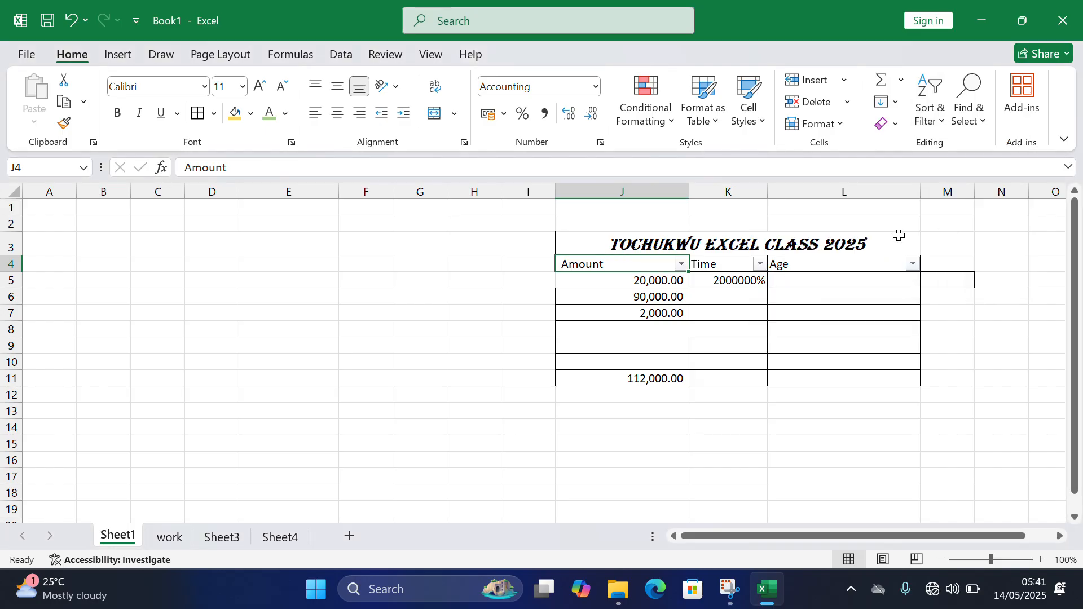
left_click(683, 263)
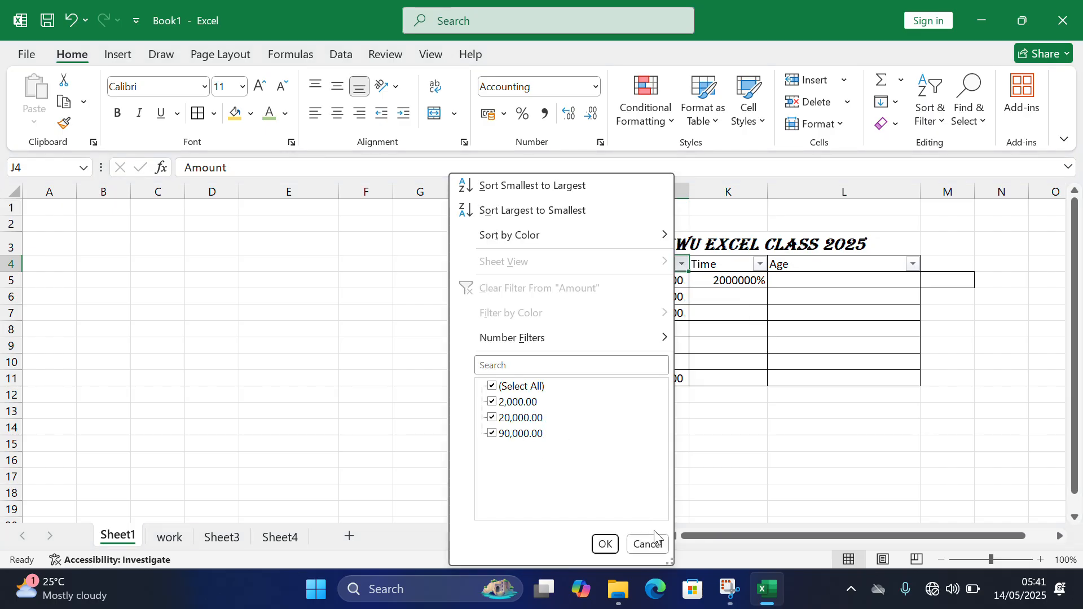
left_click(795, 420)
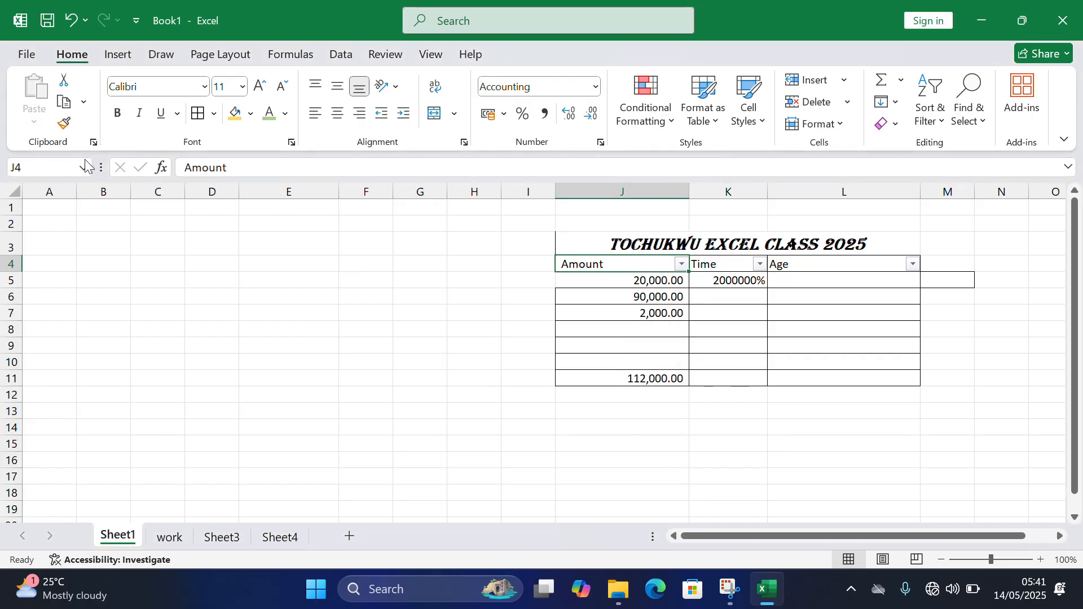